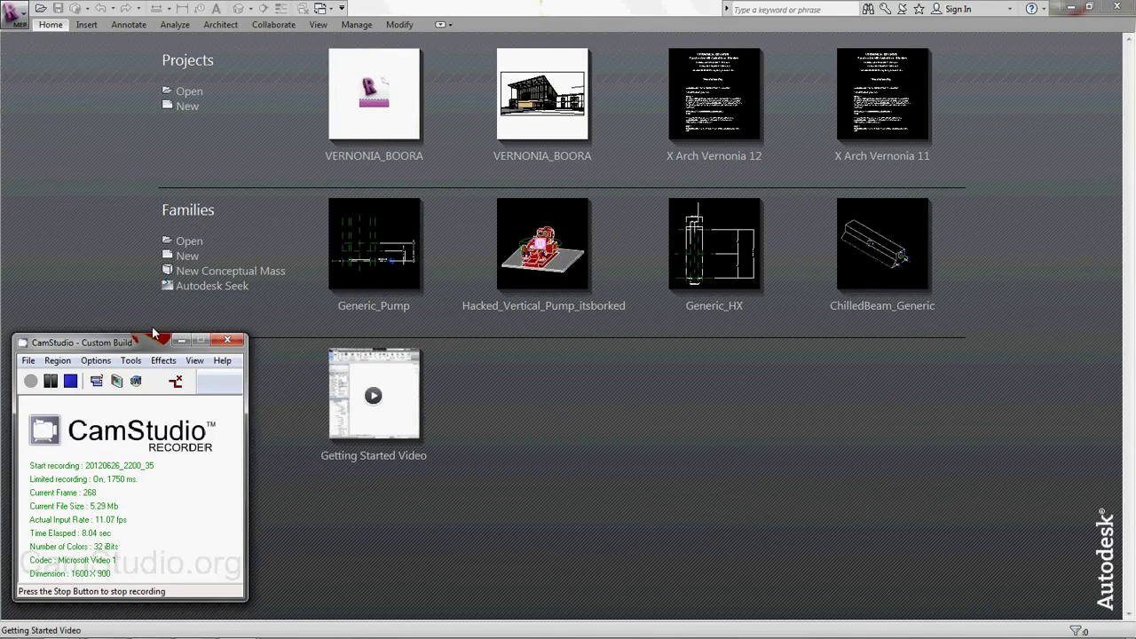
# Step: Start opening a project and go up folder levels to the Intro to Revit folder
pyautogui.click(181, 340)
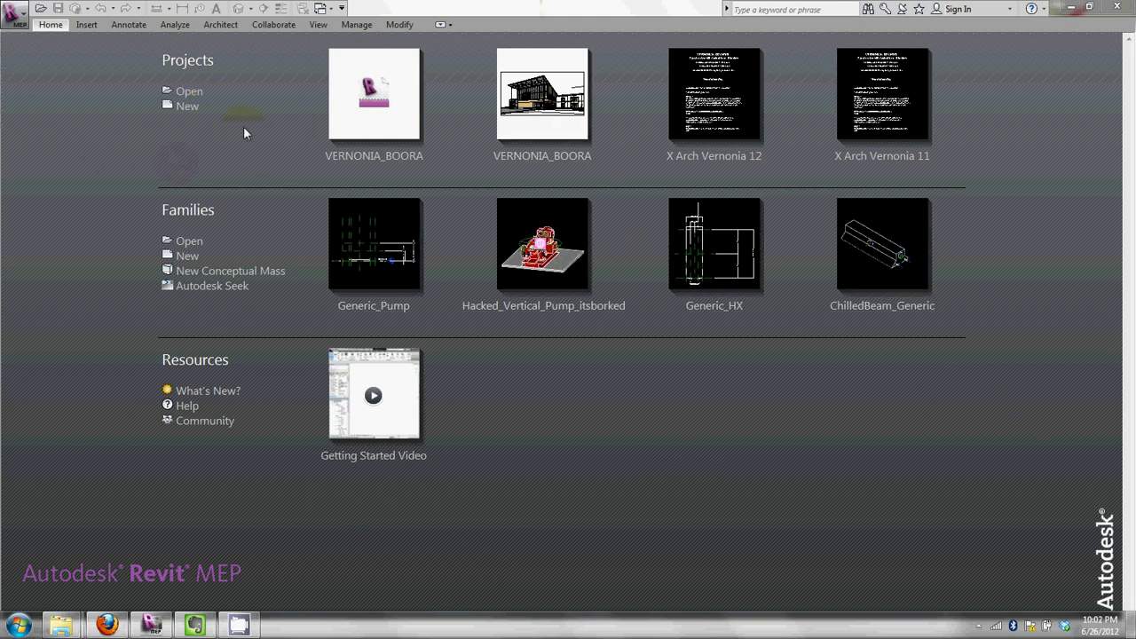
pyautogui.click(192, 93)
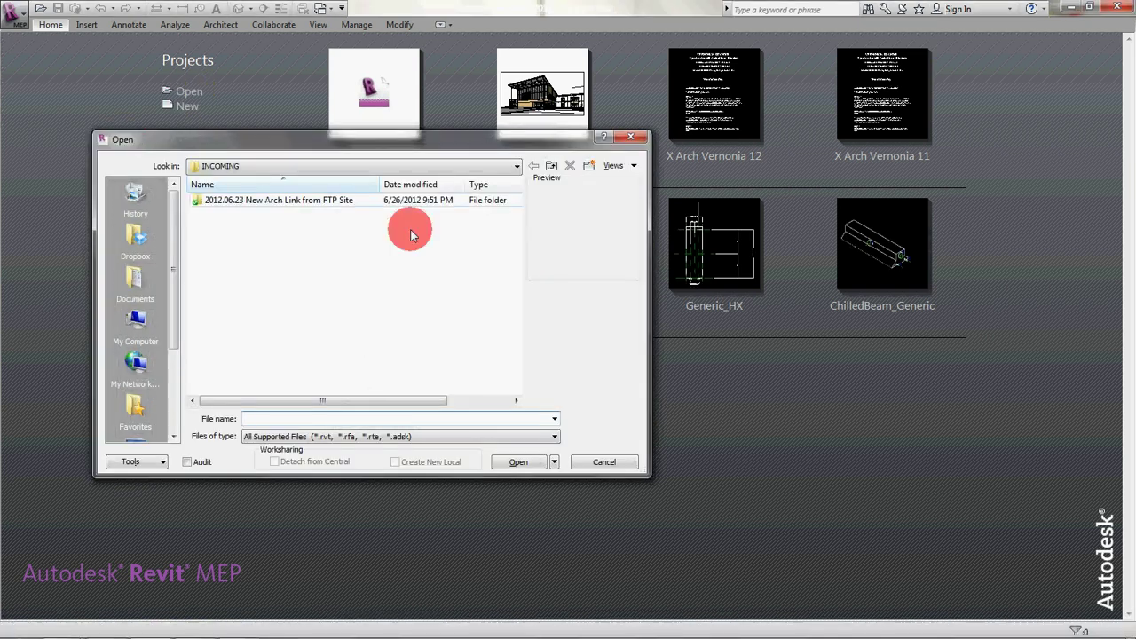
pyautogui.click(551, 167)
pyautogui.click(551, 167)
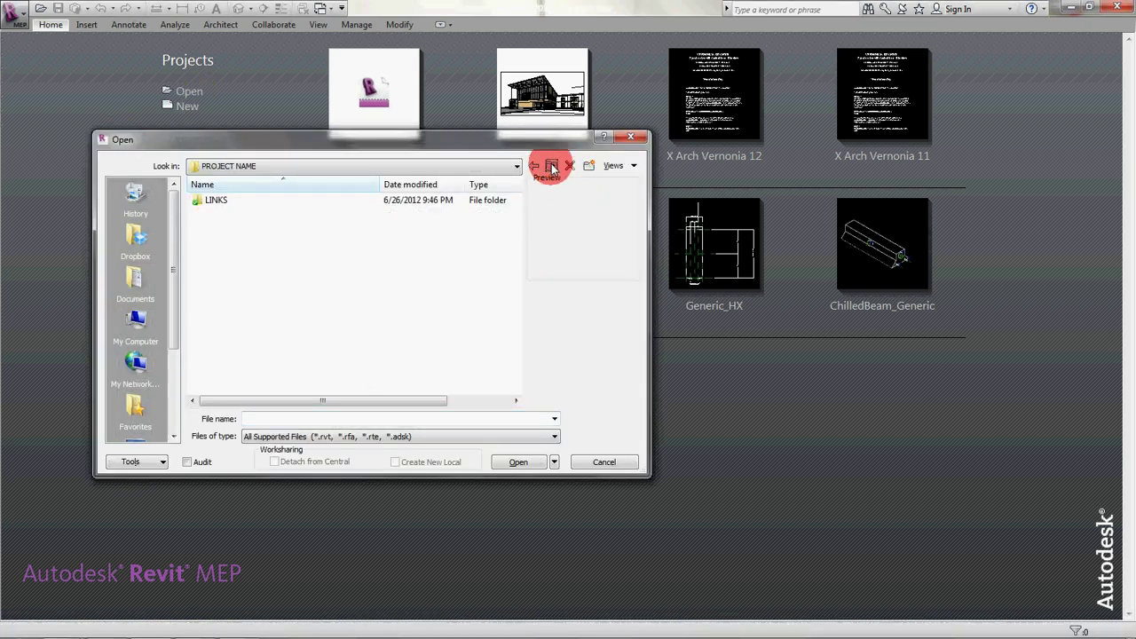
pyautogui.click(551, 167)
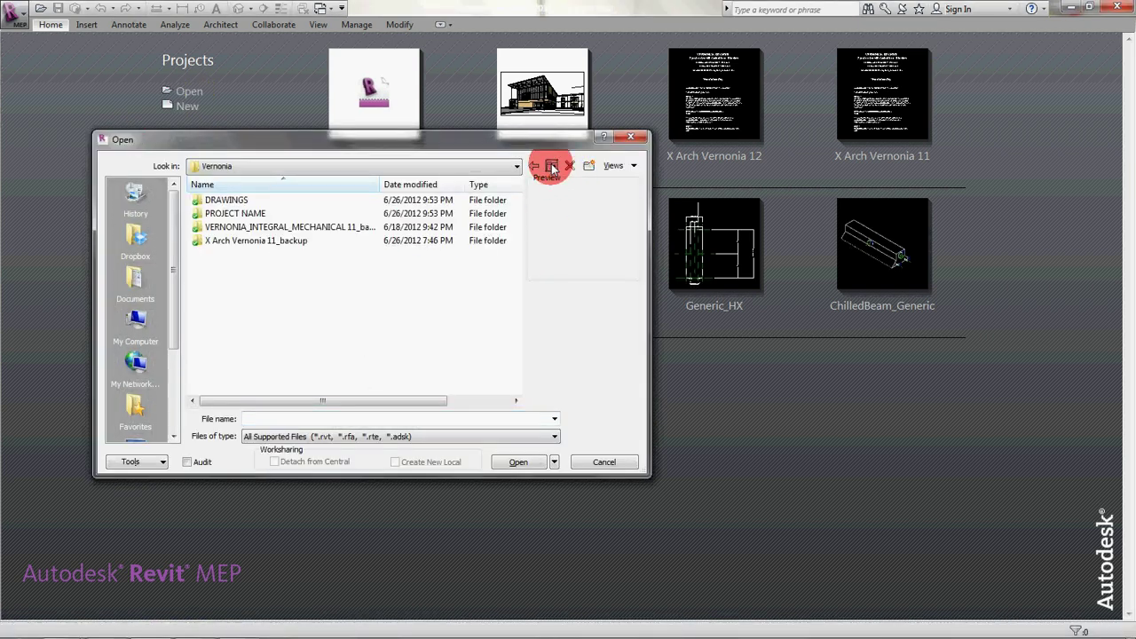
pyautogui.click(552, 167)
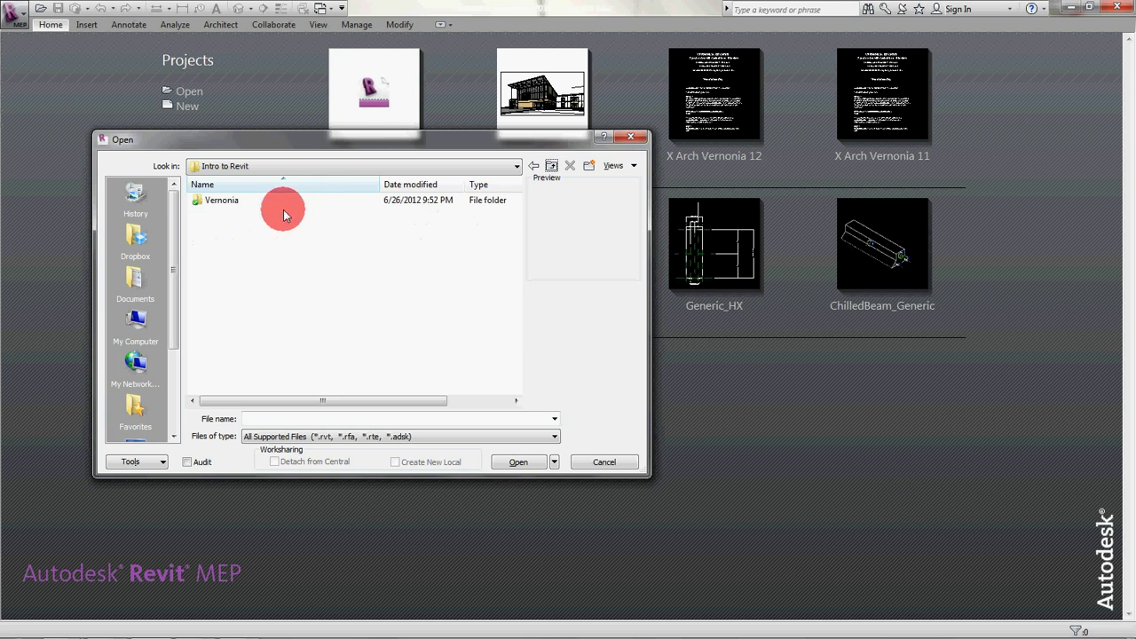
# Step: Browse down through Vernonia > DRAWINGS > REVIT > LINKS > INCOMING
pyautogui.doubleClick(224, 202)
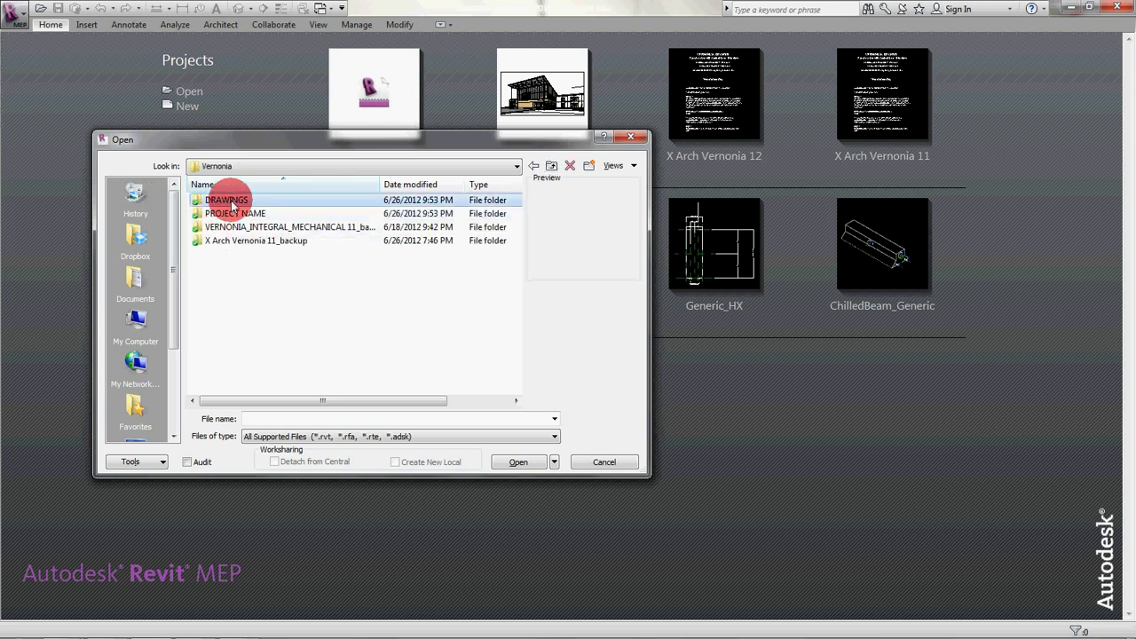
pyautogui.doubleClick(229, 201)
pyautogui.doubleClick(224, 199)
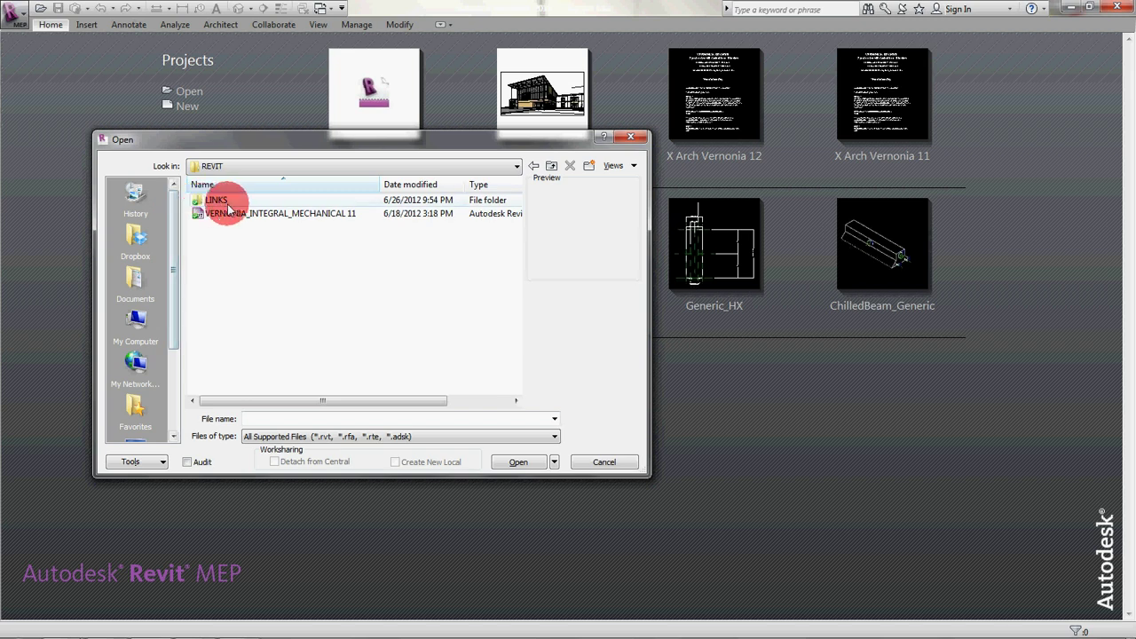
pyautogui.doubleClick(220, 201)
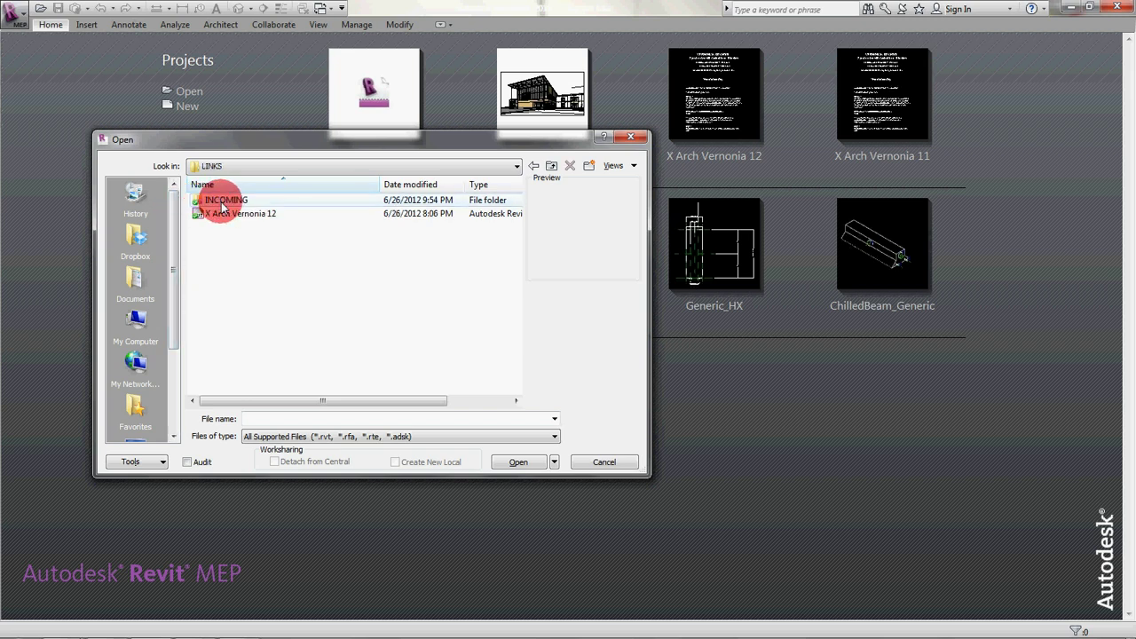
pyautogui.doubleClick(222, 202)
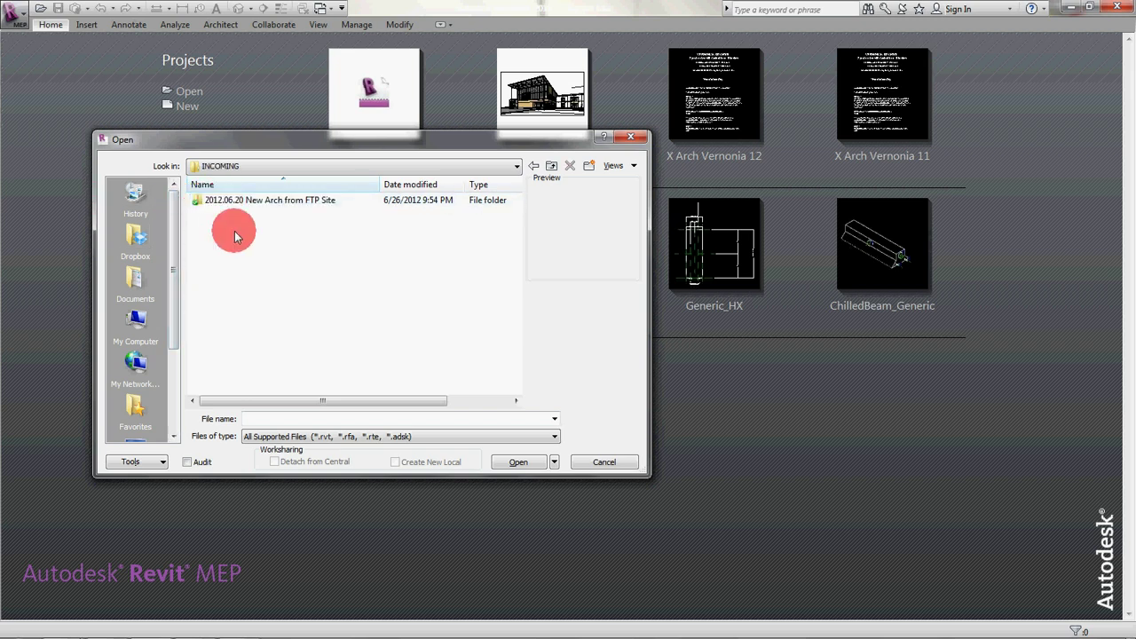
# Step: Enlarge the Open window, enter the 2012.06.20 New Arch from FTP Site folder, and pick VERNONIA_BOORA
pyautogui.moveTo(270, 140); pyautogui.dragTo(247, 222)
pyautogui.moveTo(628, 217); pyautogui.dragTo(622, 92)
pyautogui.click(240, 149)
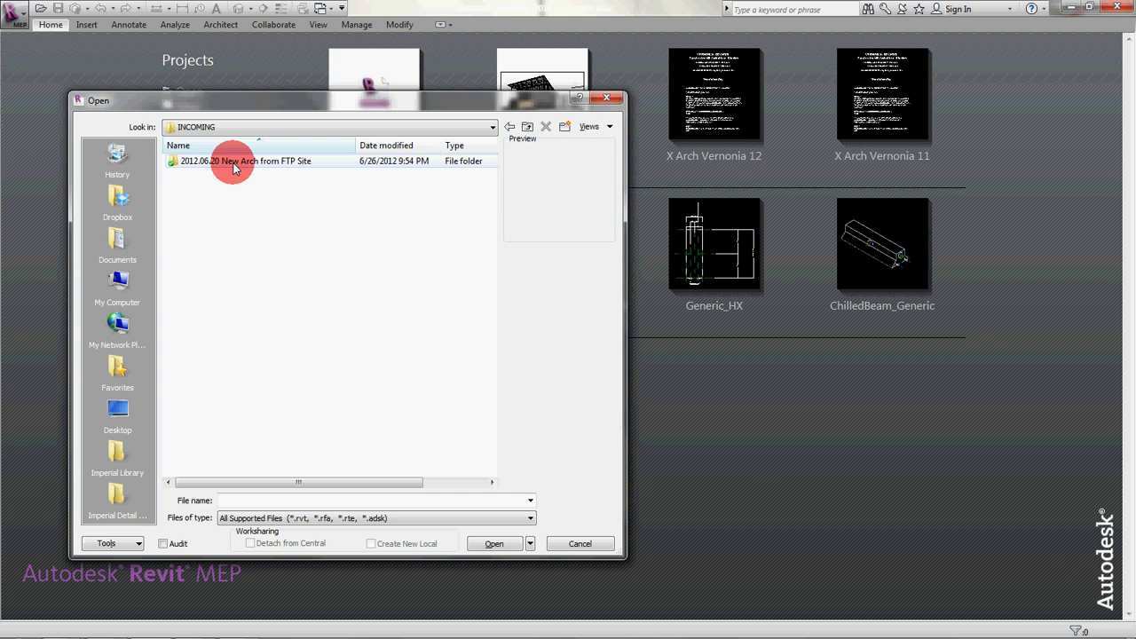
pyautogui.click(233, 165)
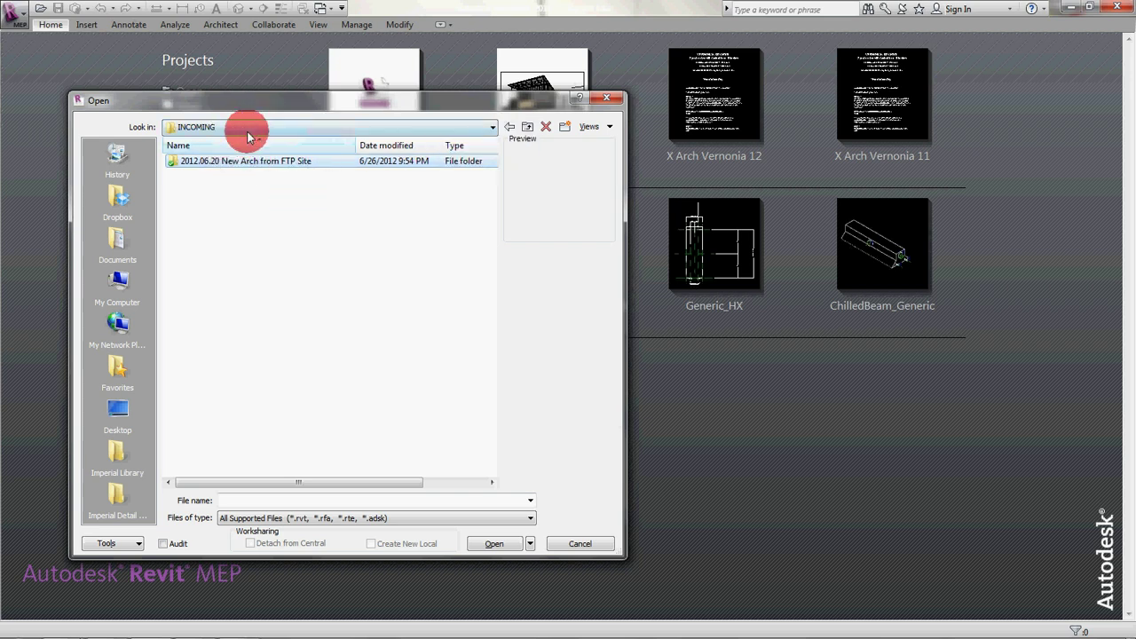
pyautogui.click(524, 126)
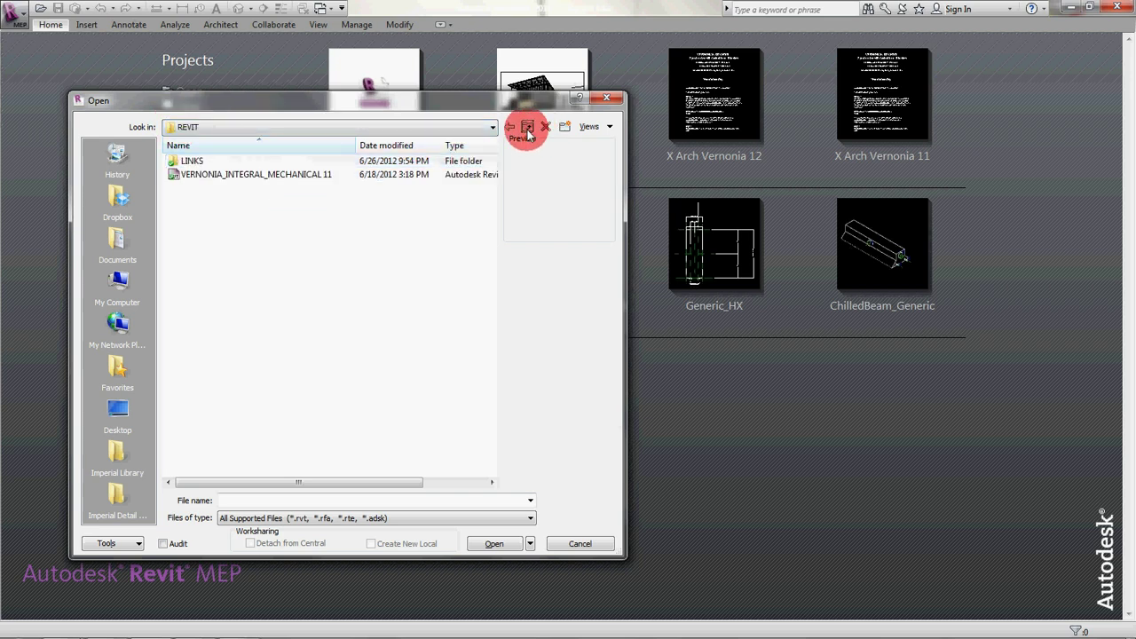
pyautogui.doubleClick(191, 161)
pyautogui.doubleClick(186, 162)
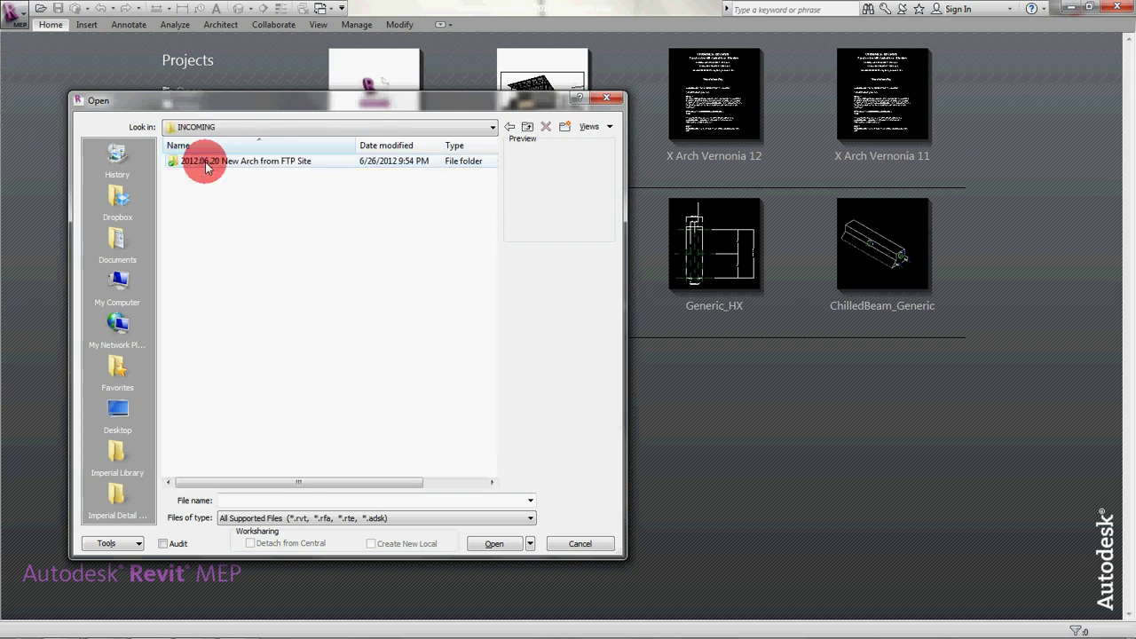
pyautogui.click(177, 164)
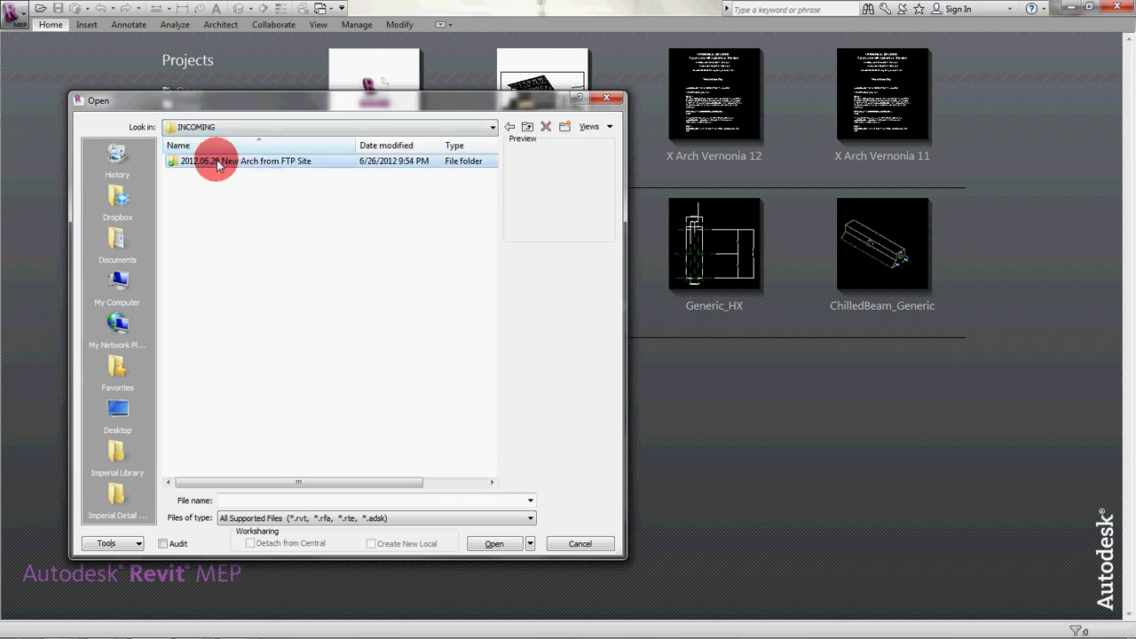
pyautogui.doubleClick(182, 163)
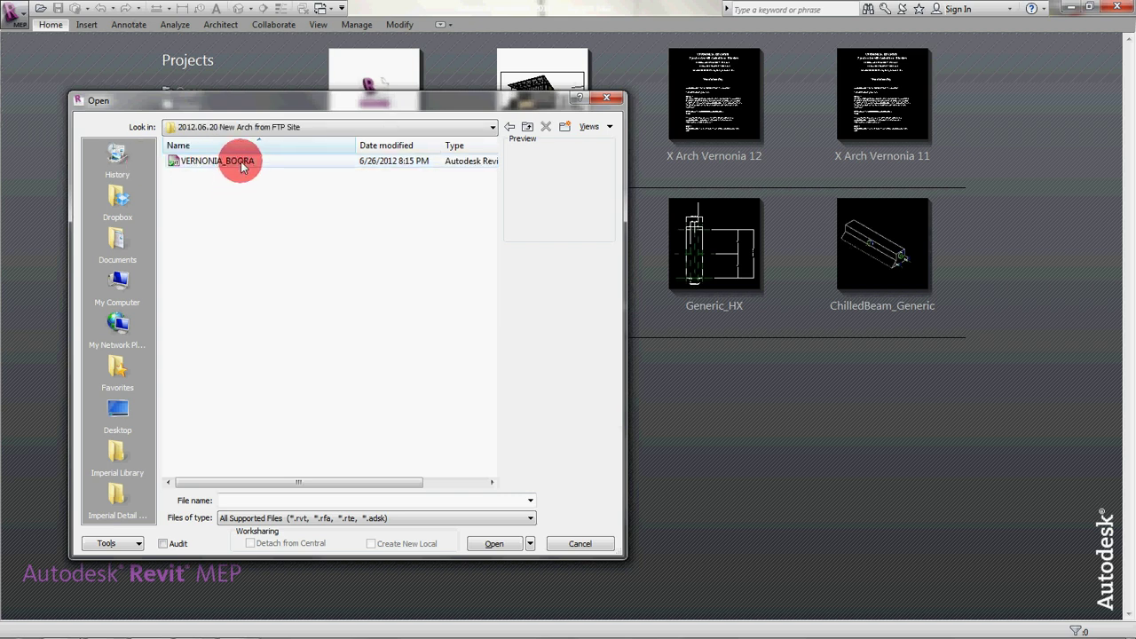
pyautogui.click(241, 164)
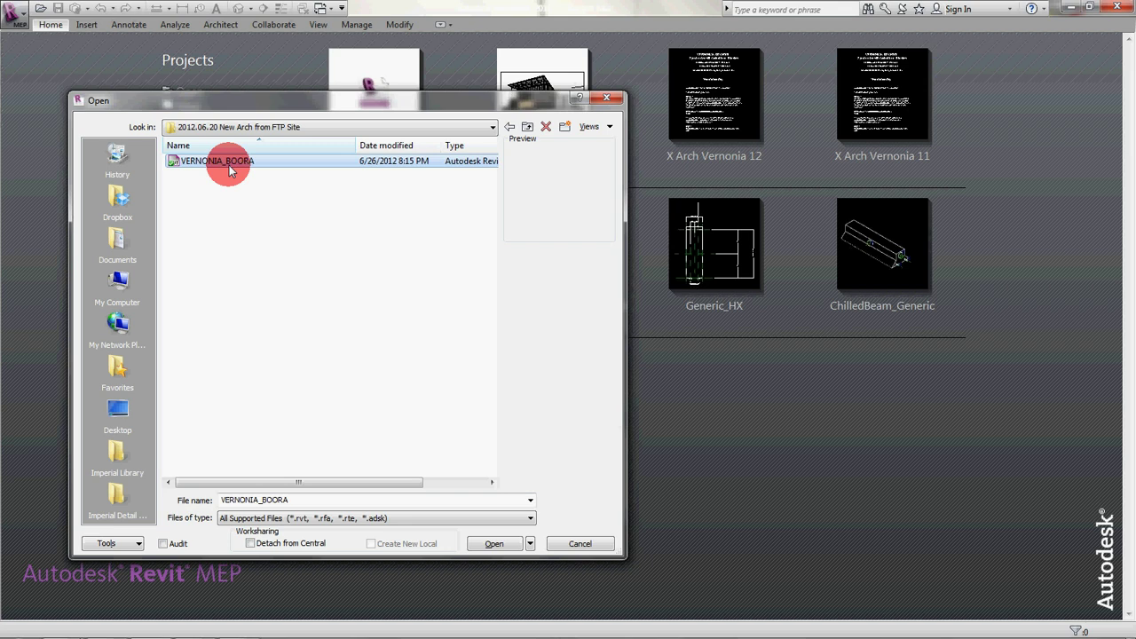
# Step: Open VERNONIA_BOORA with Detach from Central and Audit checked, keeping worksets when detaching
pyautogui.click(250, 544)
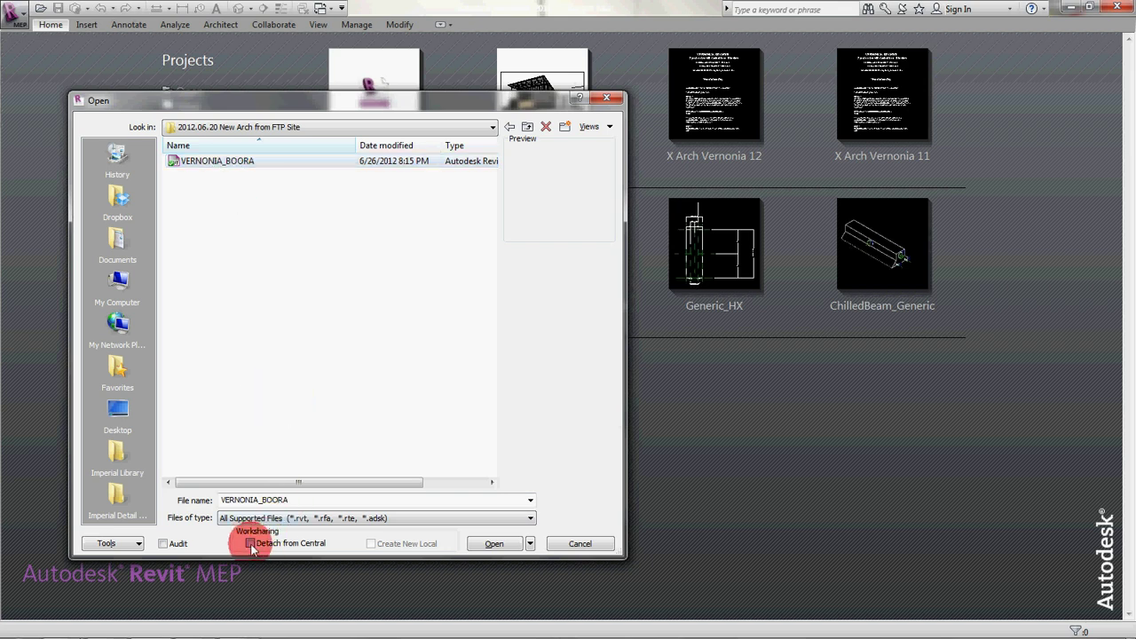
pyautogui.click(163, 544)
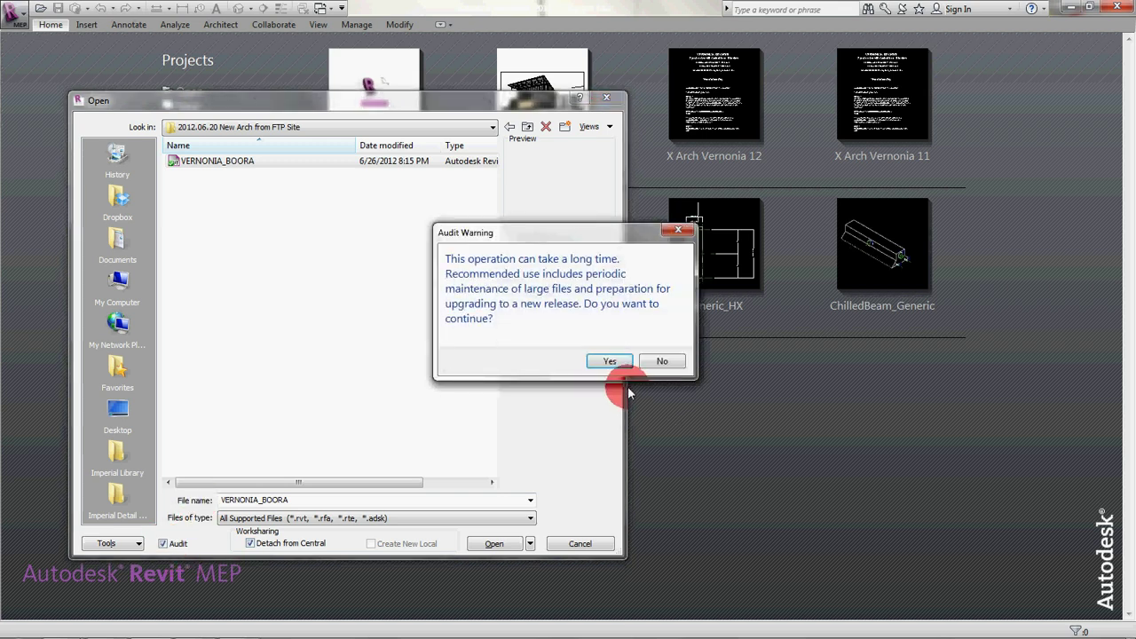
pyautogui.click(611, 362)
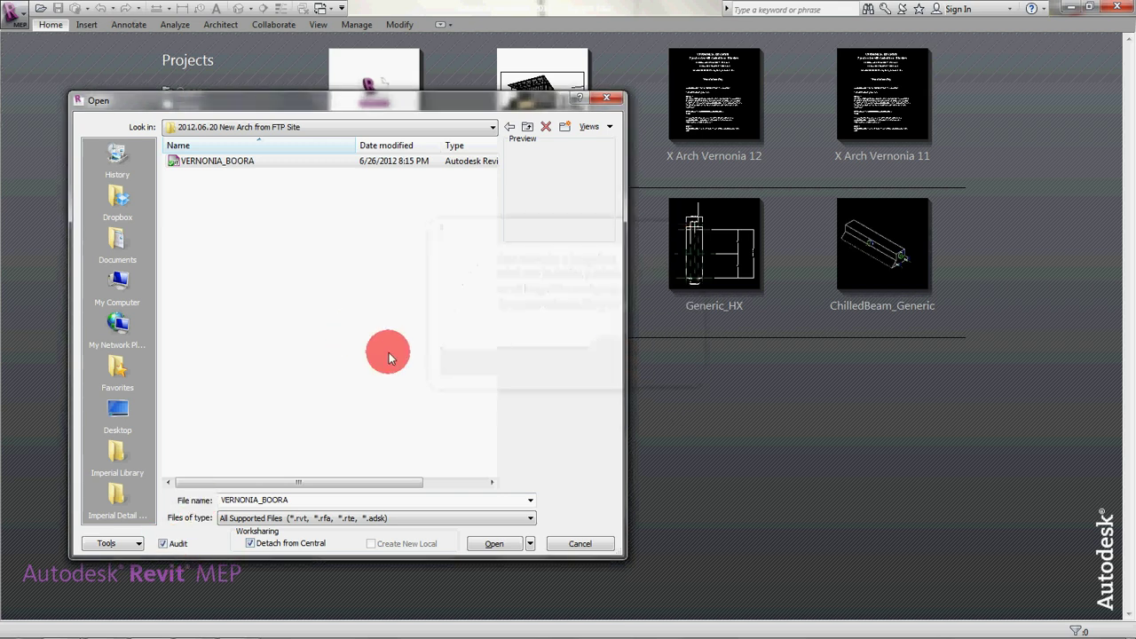
pyautogui.click(498, 544)
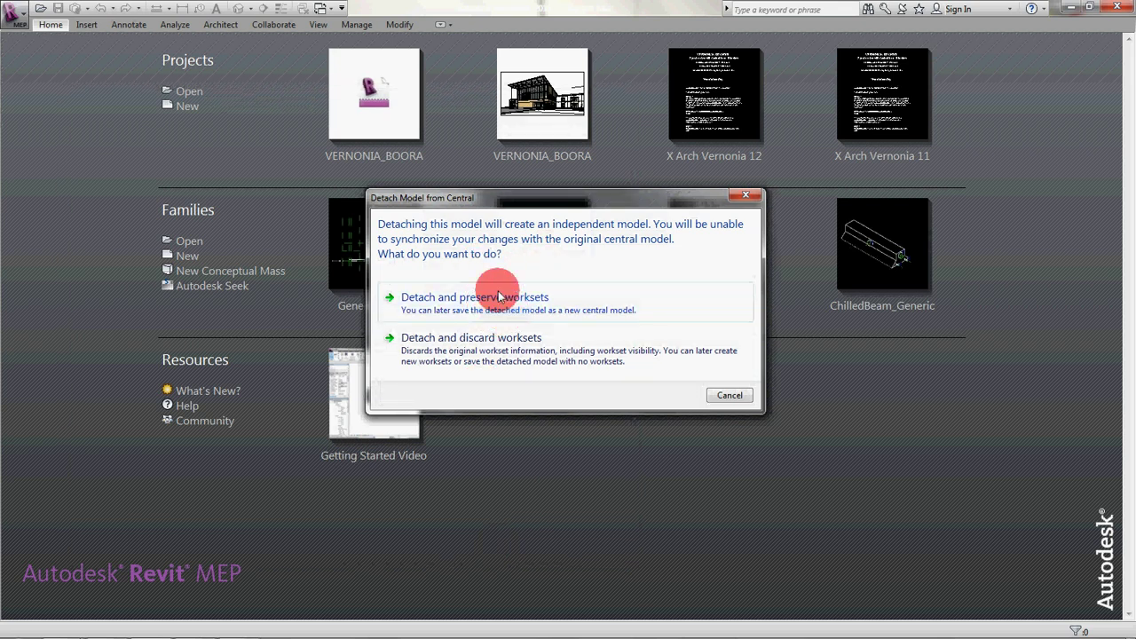
pyautogui.moveTo(504, 197); pyautogui.dragTo(349, 195)
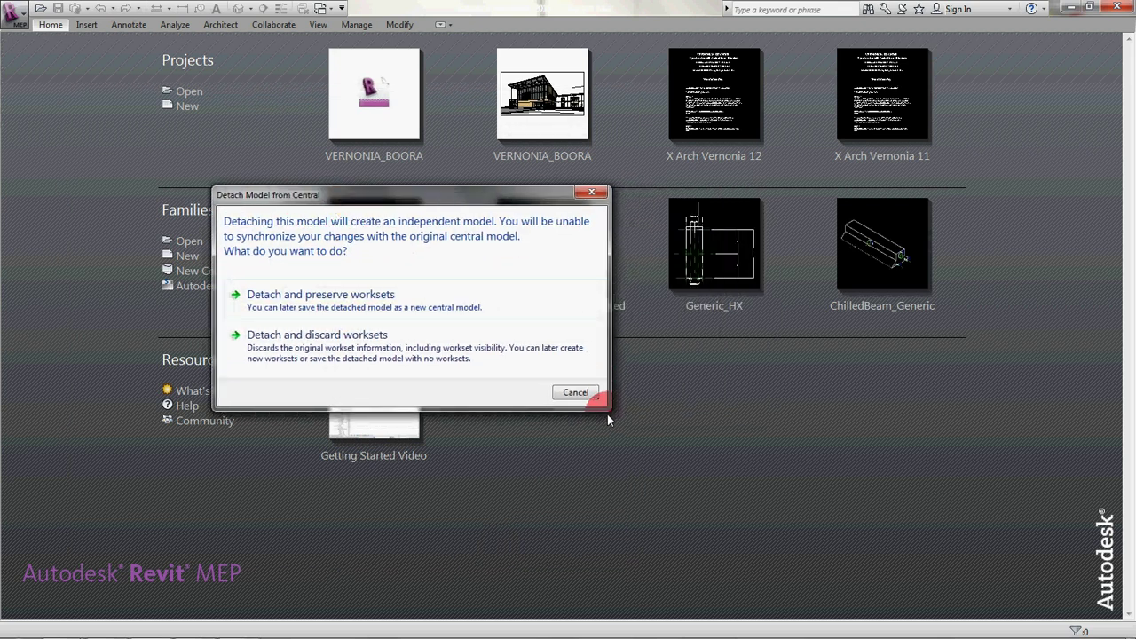
pyautogui.click(319, 315)
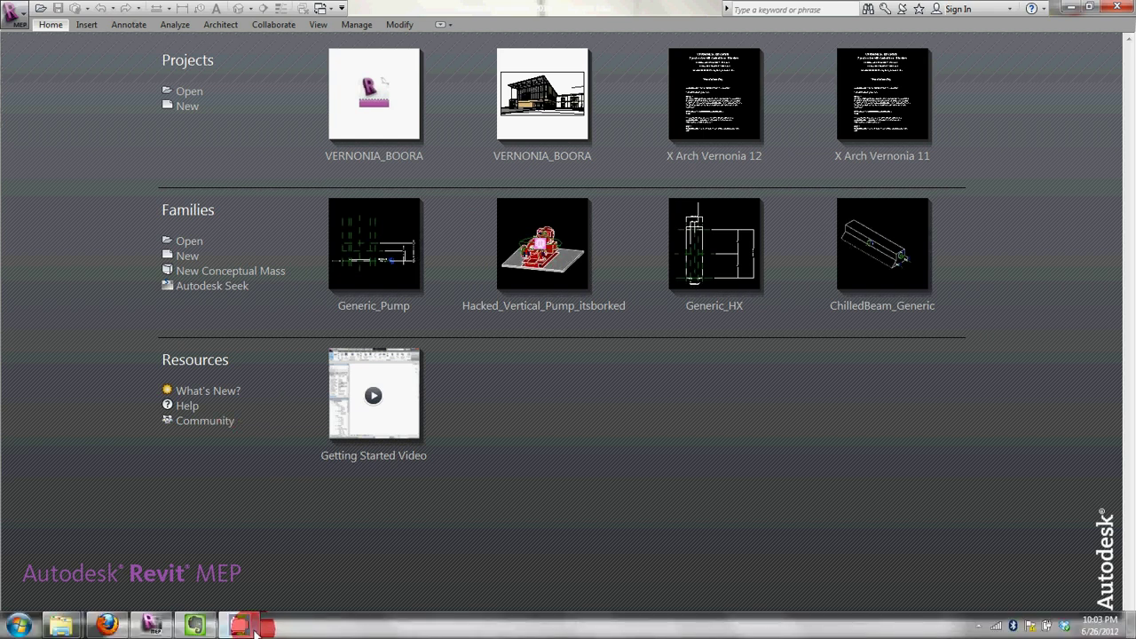
pyautogui.rightClick(248, 627)
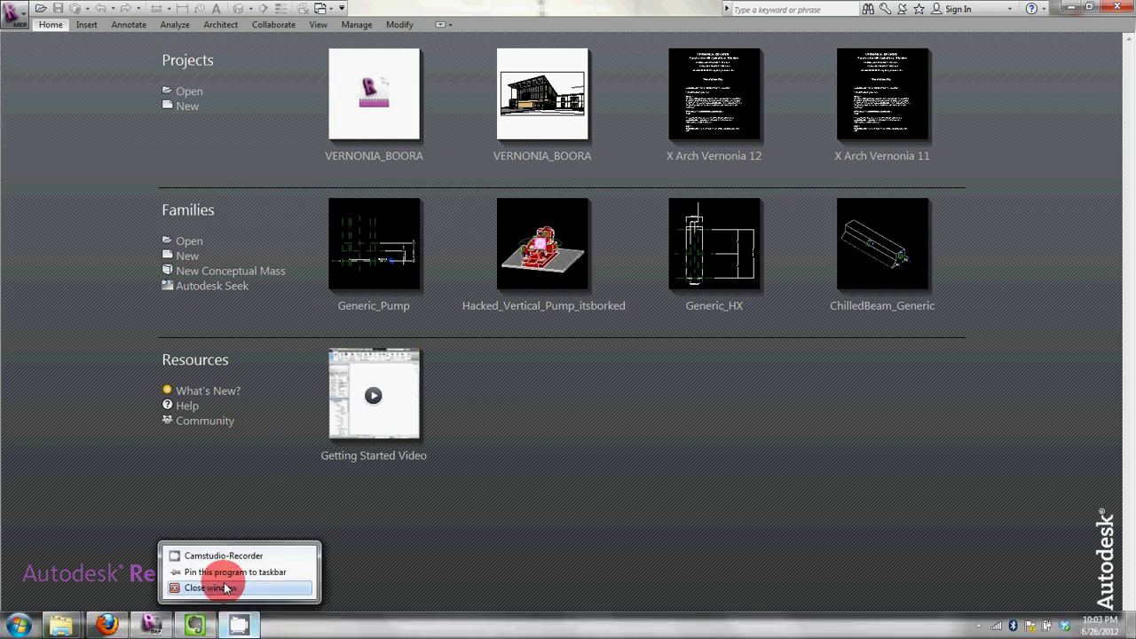
pyautogui.click(240, 556)
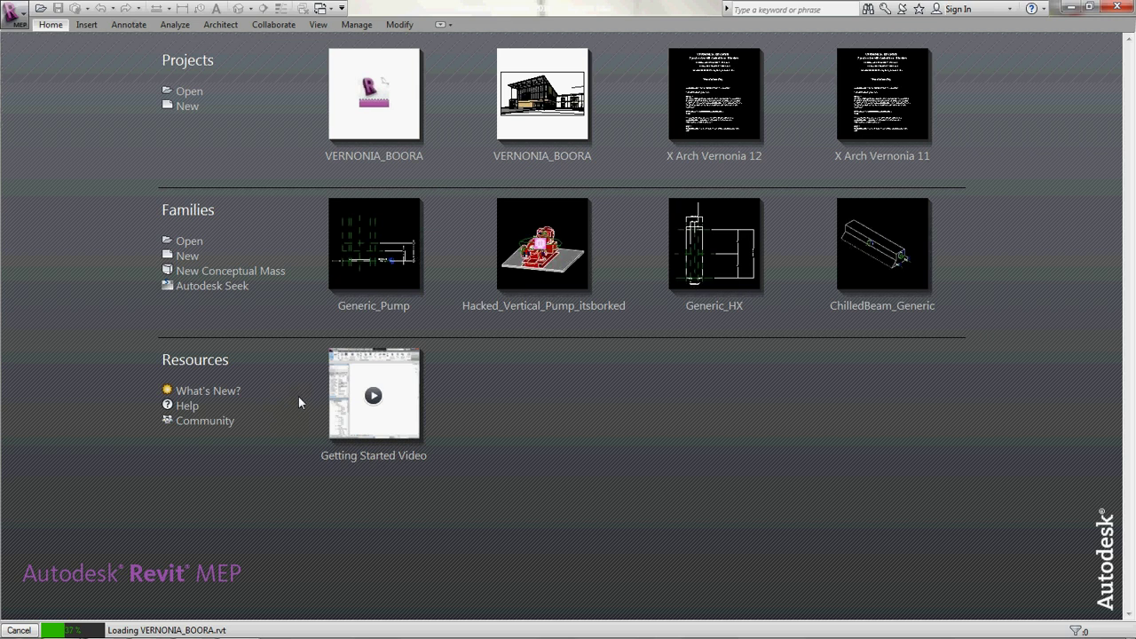
pyautogui.moveTo(233, 628)
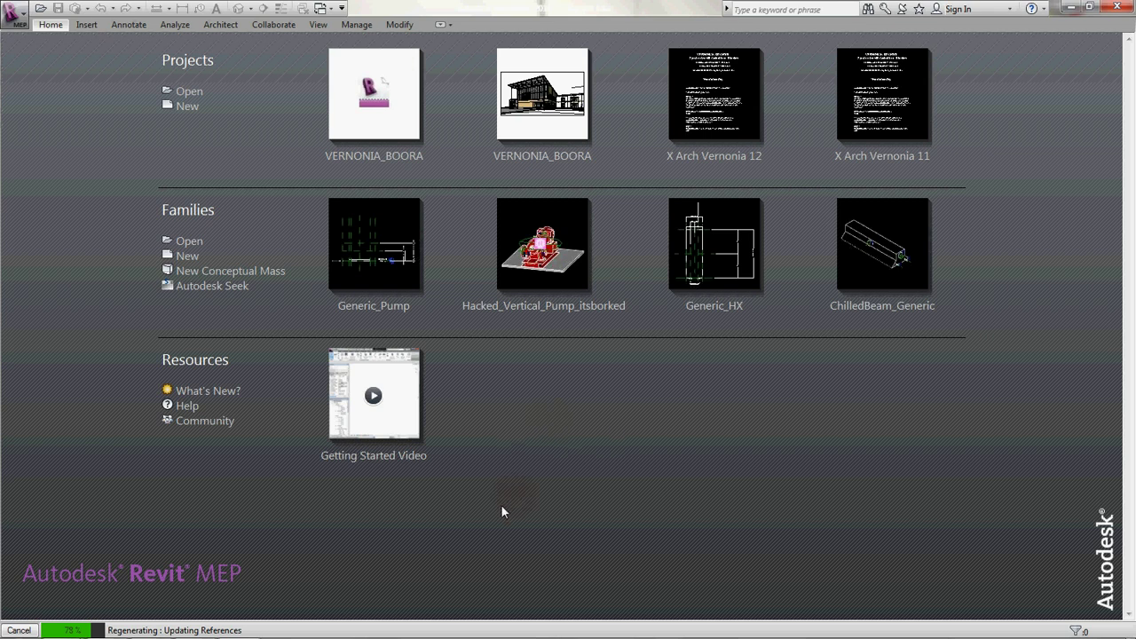
pyautogui.moveTo(240, 630)
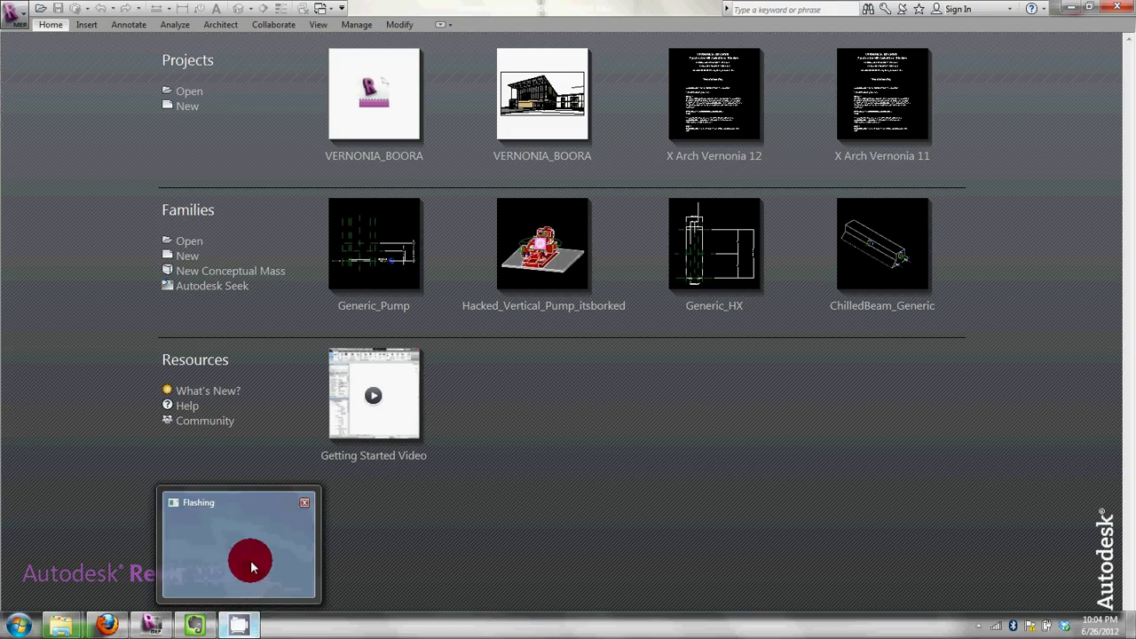
pyautogui.moveTo(251, 553)
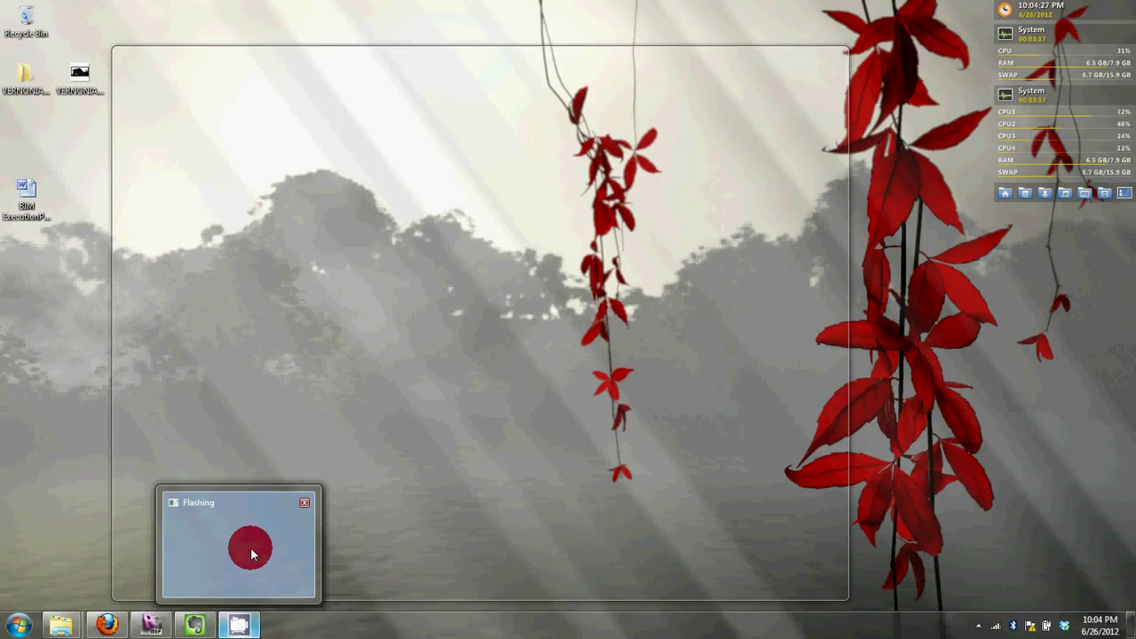
# Step: Bring Revit back to the front from the taskbar while the VERNONIA K-12 SCHOOL project loads
pyautogui.click(250, 552)
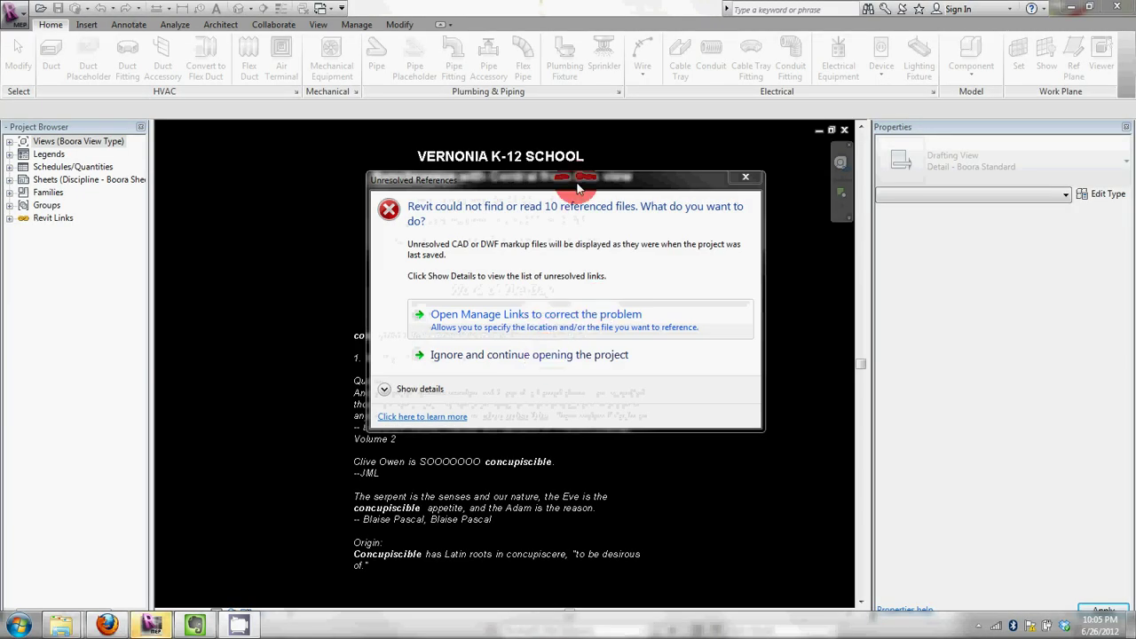
pyautogui.moveTo(523, 184); pyautogui.dragTo(426, 190)
pyautogui.click(373, 222)
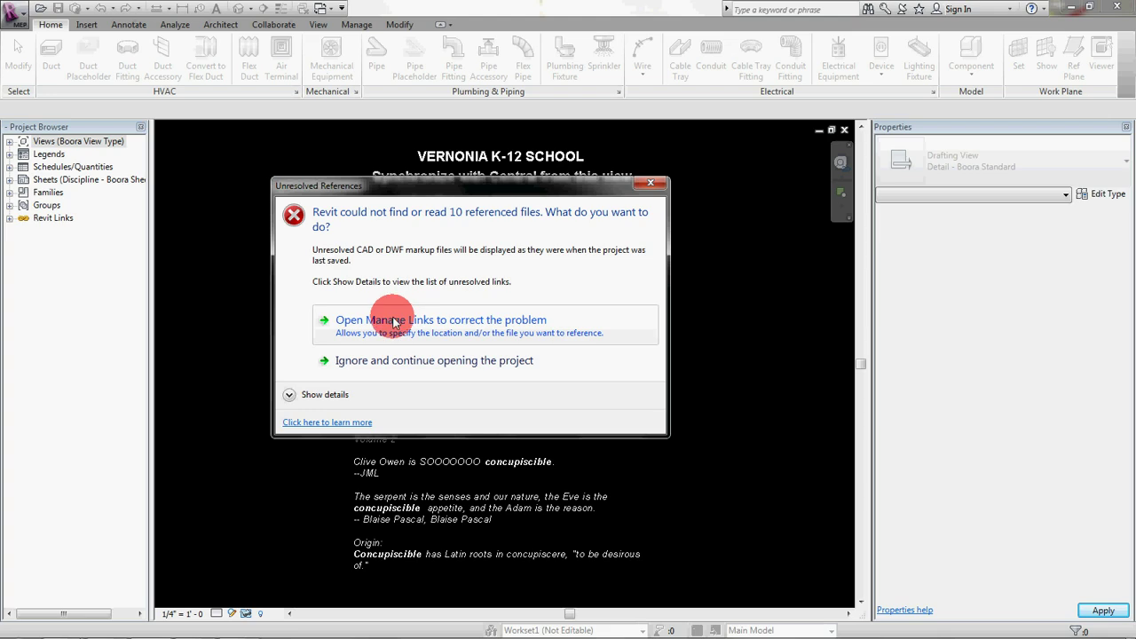
# Step: In Manage Links, remove all five linked Revit models, including 09009_Site.rvt
pyautogui.click(462, 326)
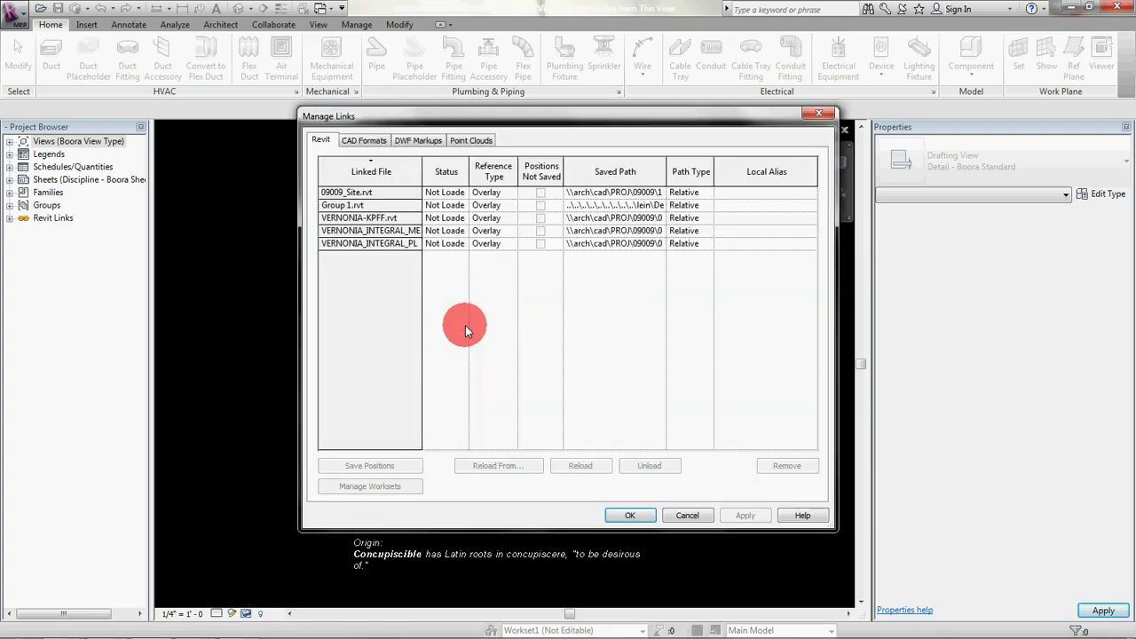
pyautogui.click(355, 194)
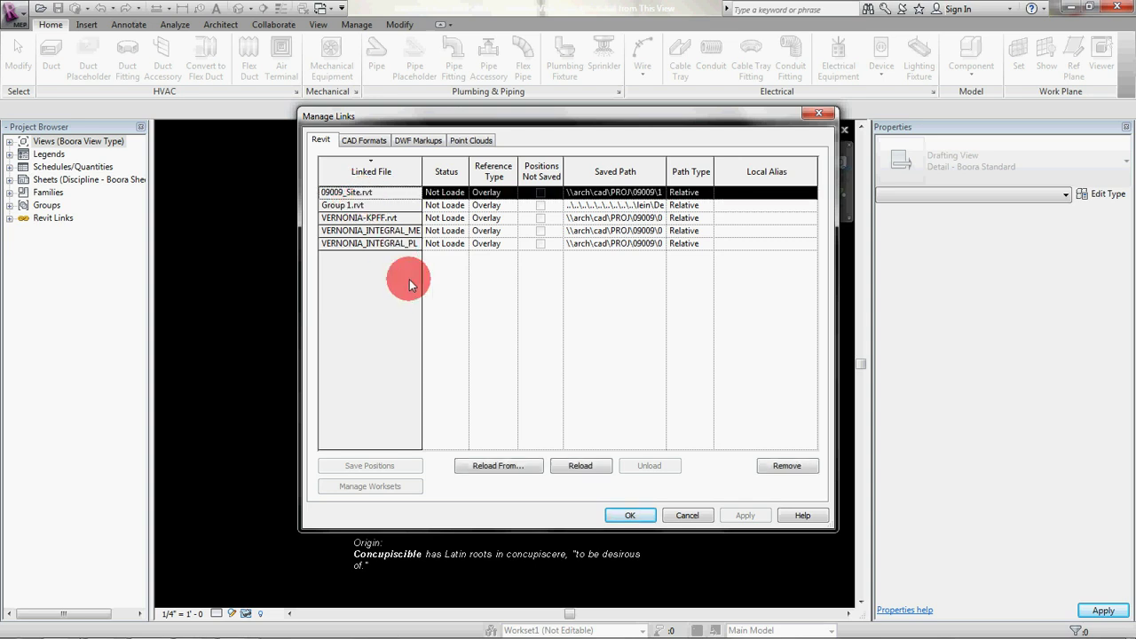
pyautogui.keyDown('shift'); pyautogui.click(380, 244); pyautogui.keyUp('shift')
pyautogui.click(390, 192)
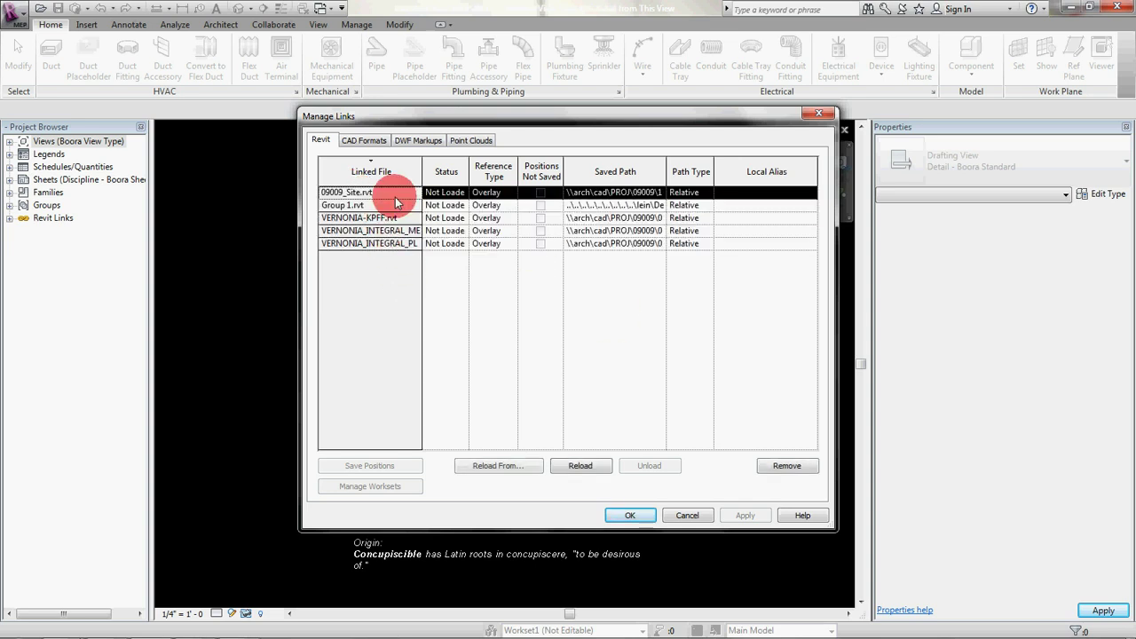
pyautogui.keyDown('shift'); pyautogui.click(401, 248); pyautogui.keyUp('shift')
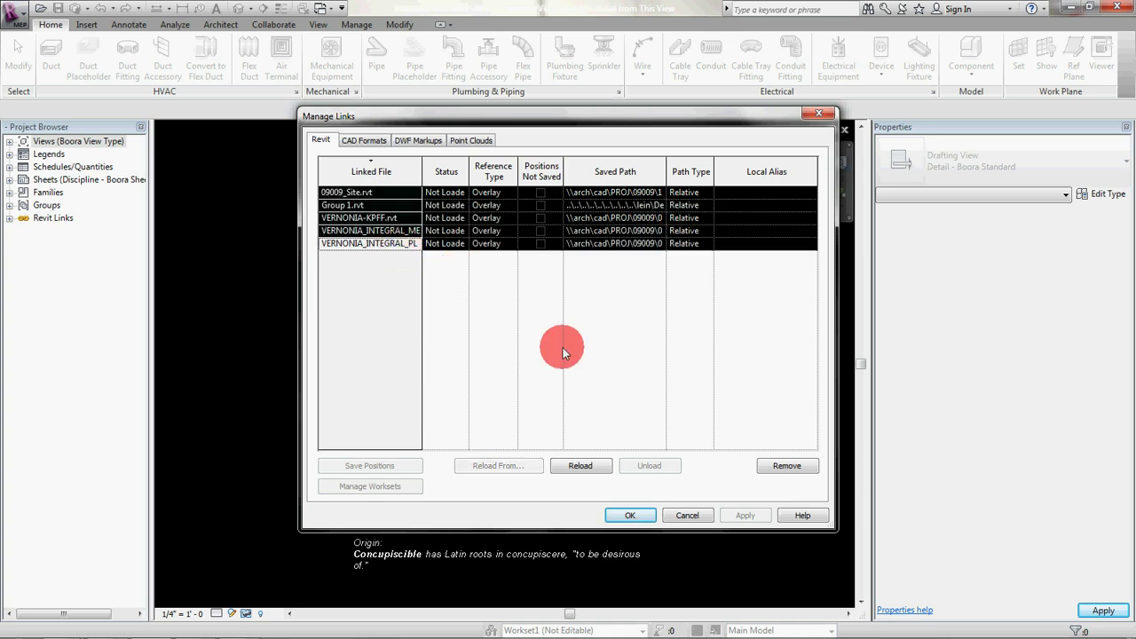
pyautogui.click(797, 467)
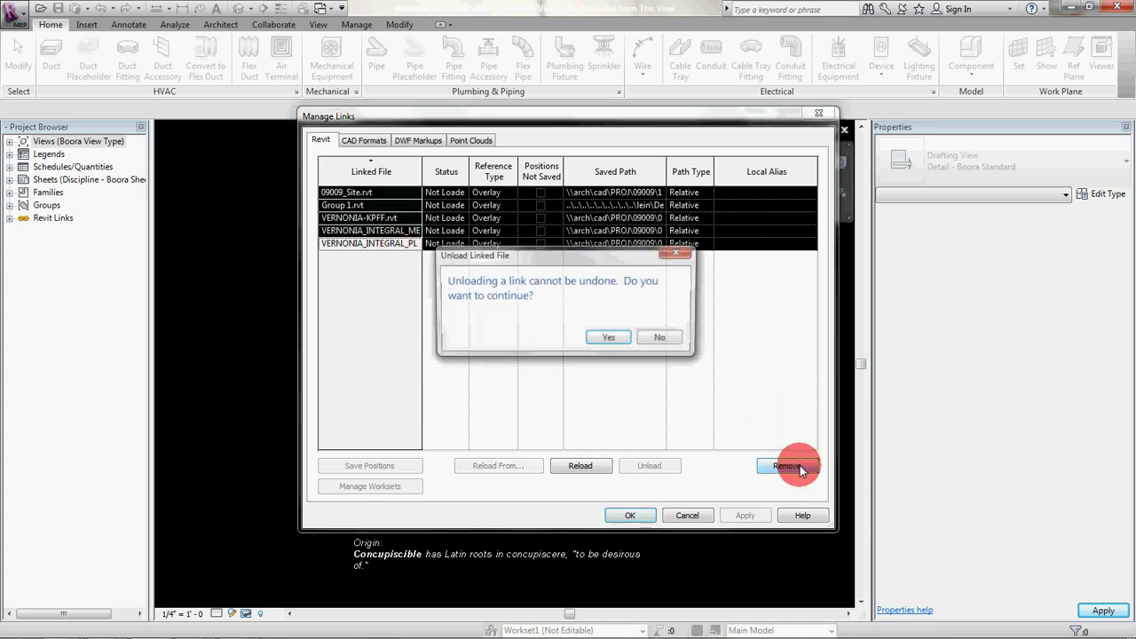
pyautogui.click(607, 337)
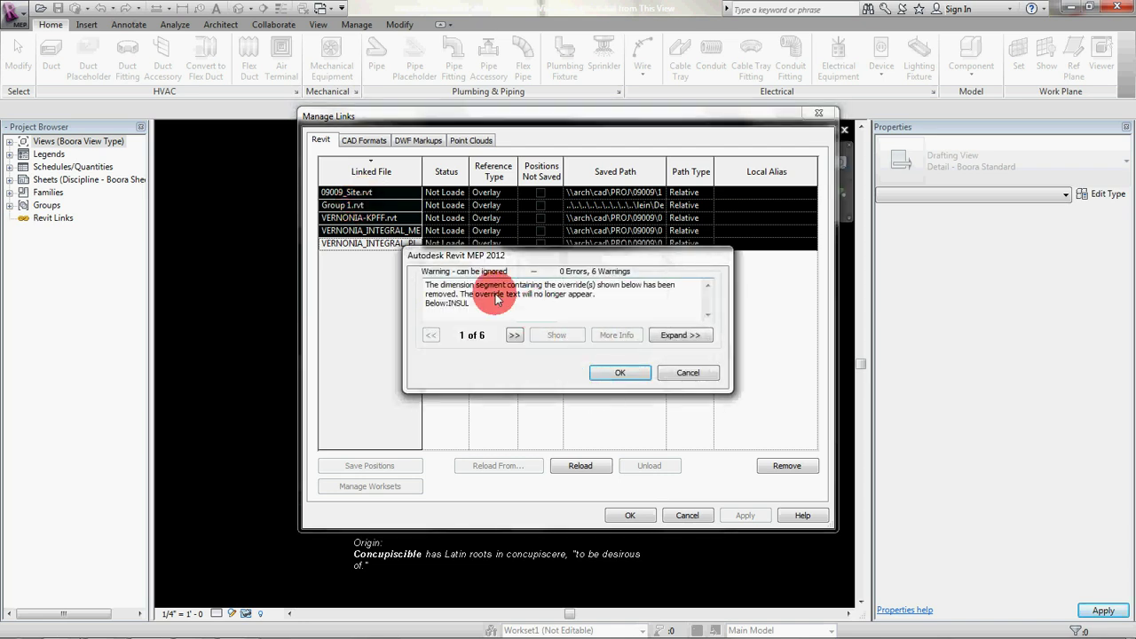
pyautogui.click(621, 372)
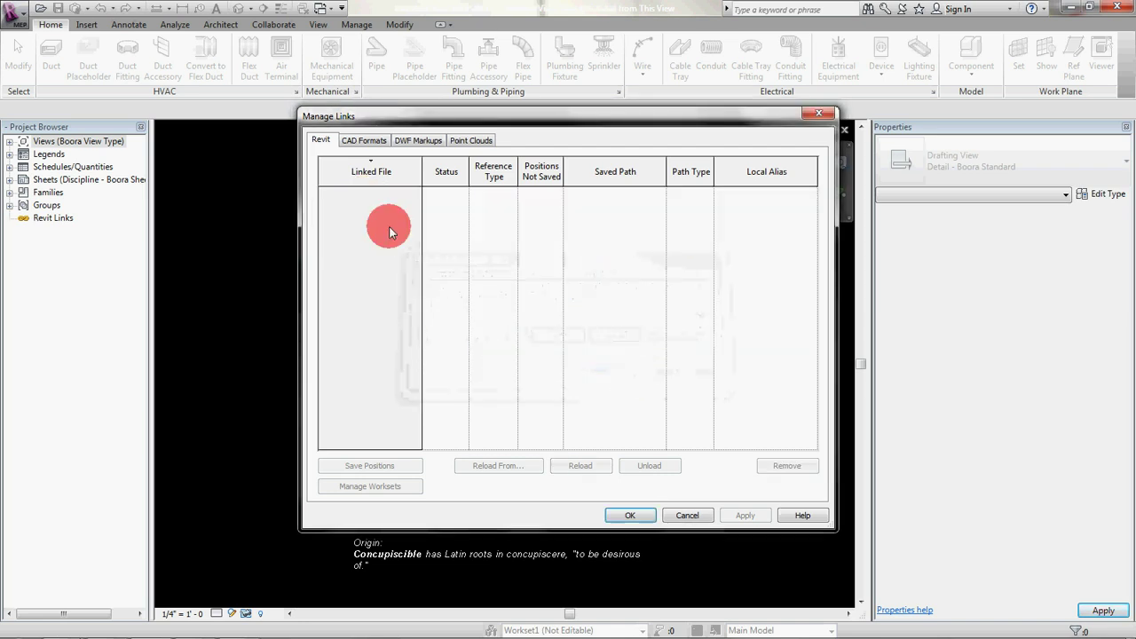
# Step: Remove all eleven linked CAD drawings, through Underslab Cleanouts.dwg
pyautogui.click(364, 140)
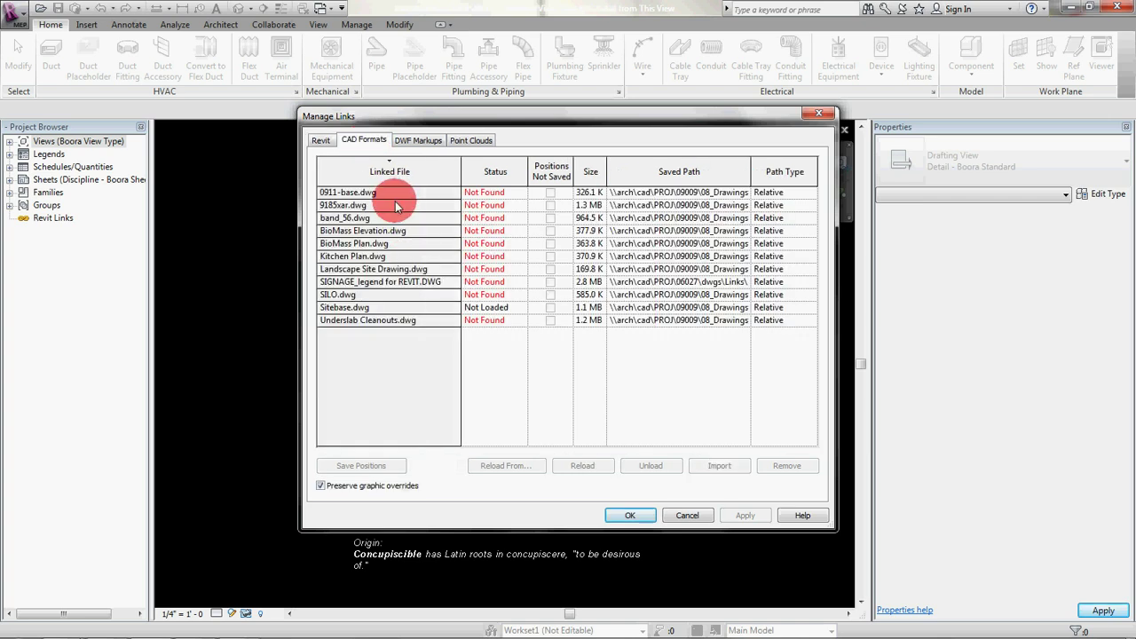
pyautogui.click(390, 193)
pyautogui.keyDown('shift'); pyautogui.click(439, 321); pyautogui.keyUp('shift')
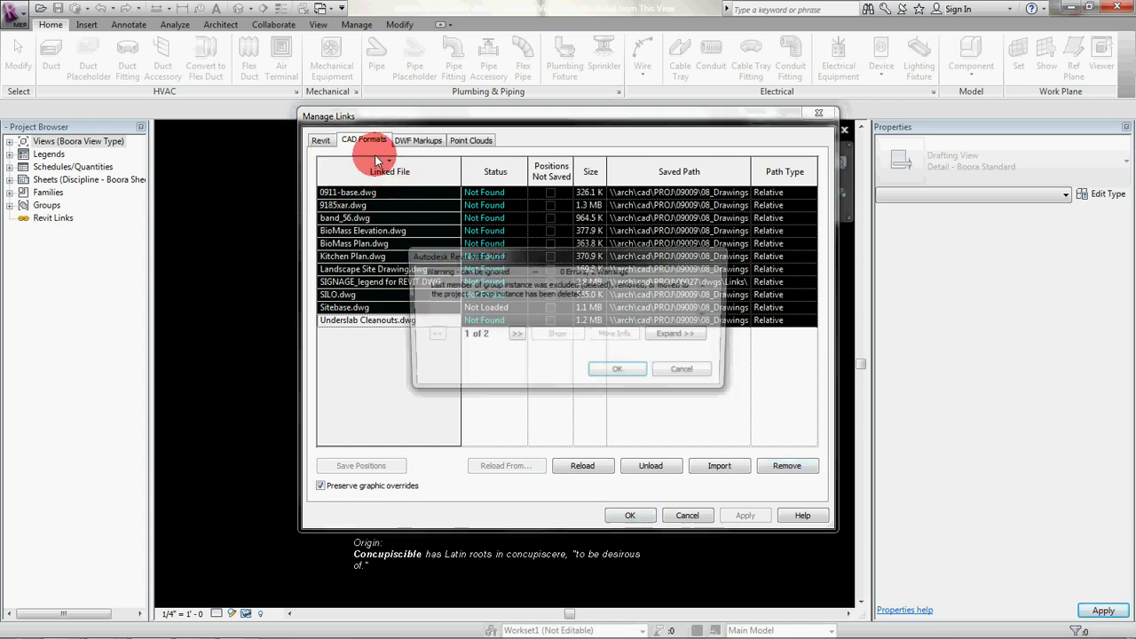
pyautogui.click(605, 373)
pyautogui.click(408, 176)
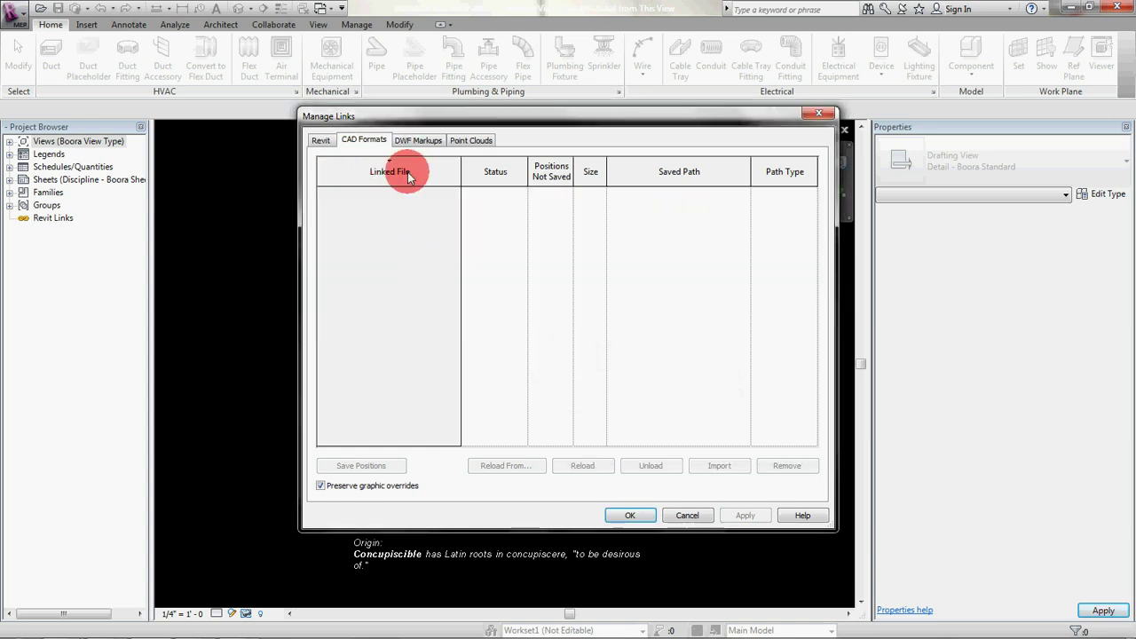
# Step: Verify the other link tabs hold no remaining links, then close Manage Links
pyautogui.click(411, 146)
pyautogui.click(481, 142)
pyautogui.click(417, 141)
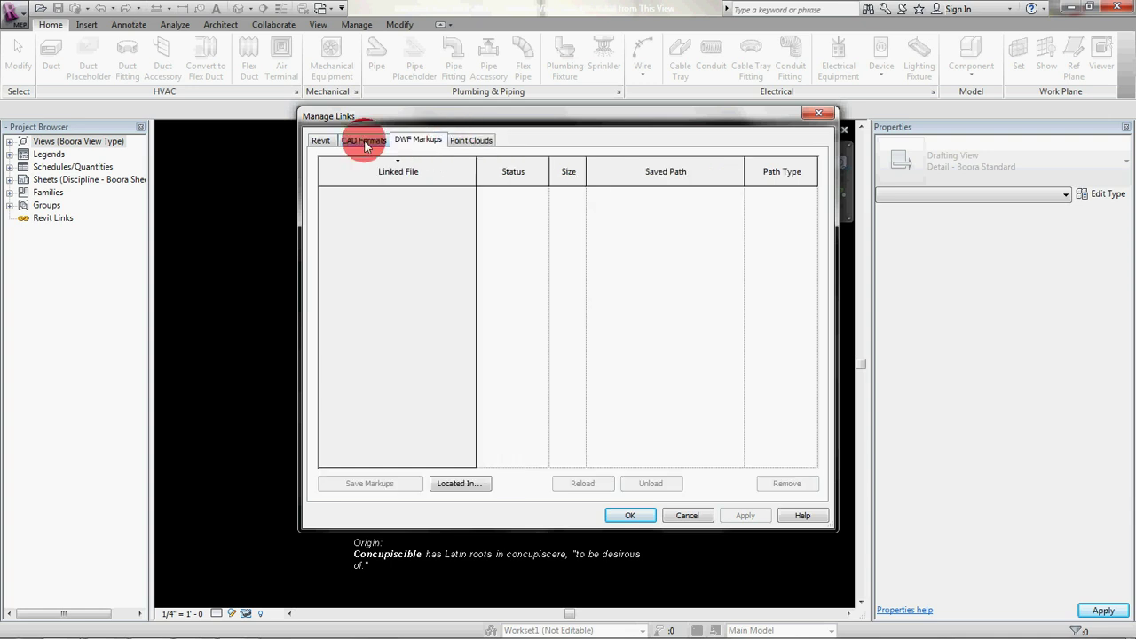
pyautogui.click(363, 141)
pyautogui.click(321, 142)
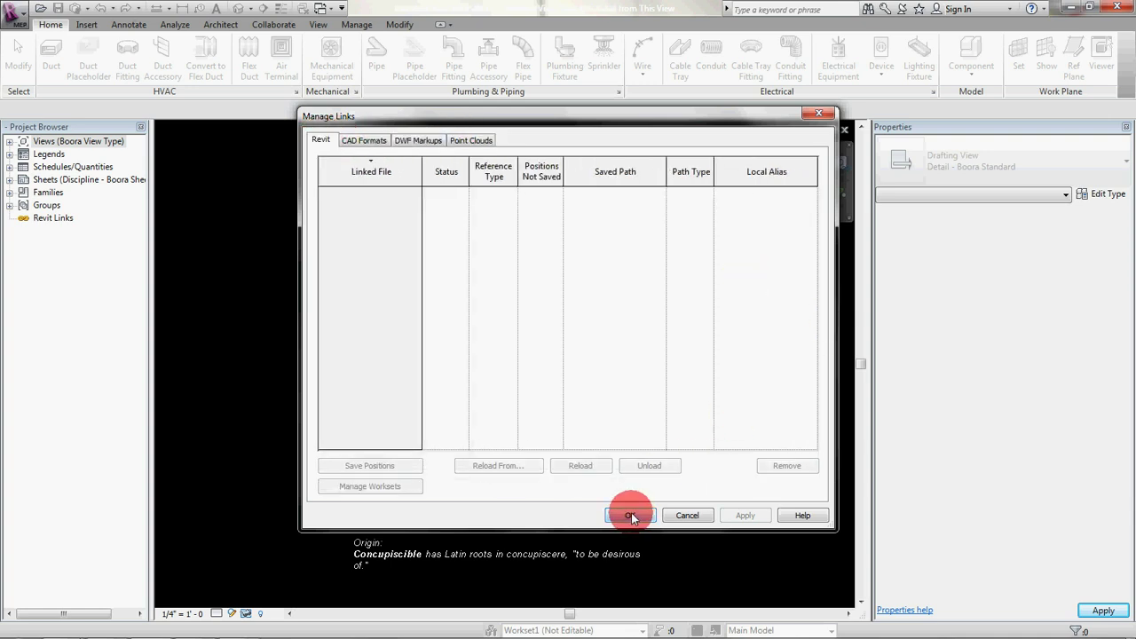
pyautogui.click(388, 142)
pyautogui.click(417, 141)
pyautogui.click(470, 141)
pyautogui.click(413, 142)
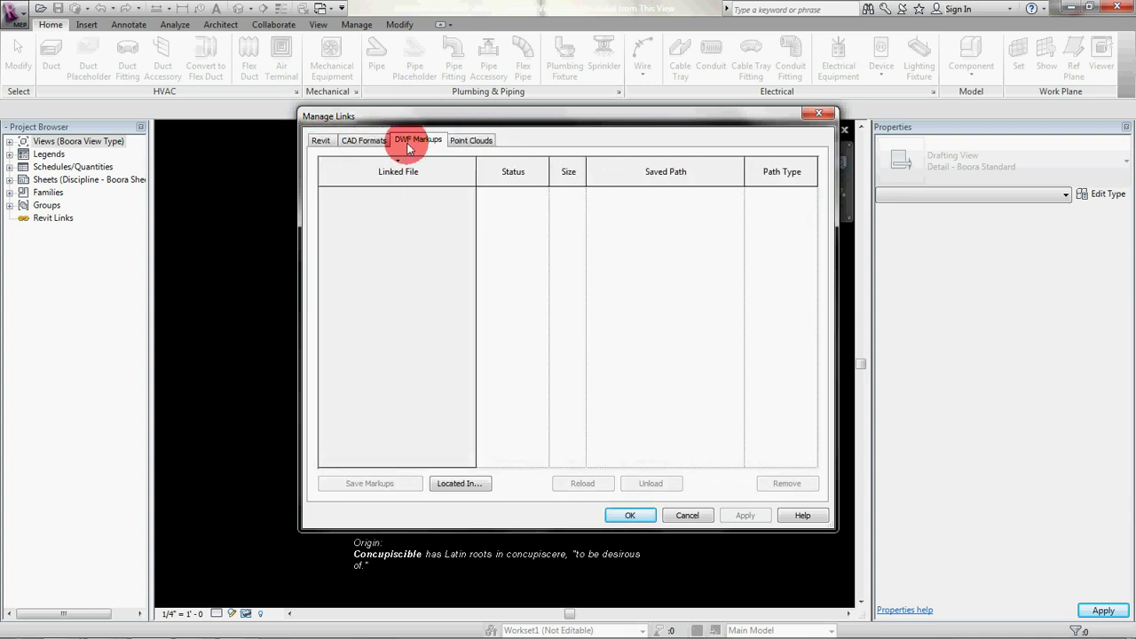
pyautogui.click(364, 142)
pyautogui.click(319, 141)
pyautogui.click(683, 515)
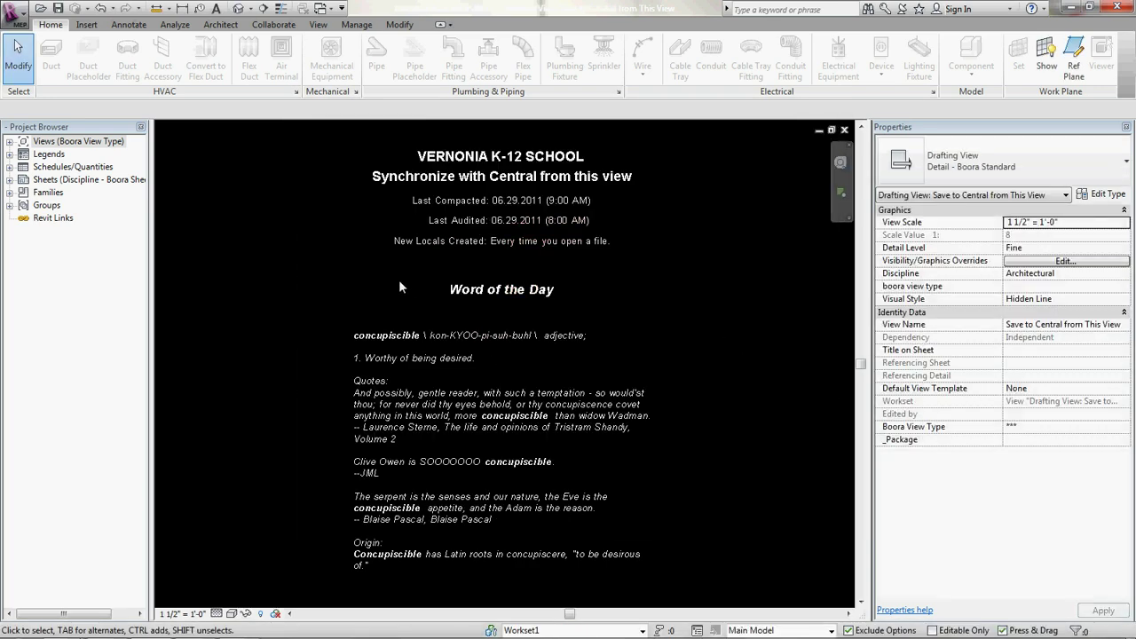
# Step: Widen the Project Browser panel and expand the project views tree
pyautogui.scroll(-2, 399, 280)
pyautogui.scroll(3, 408, 283)
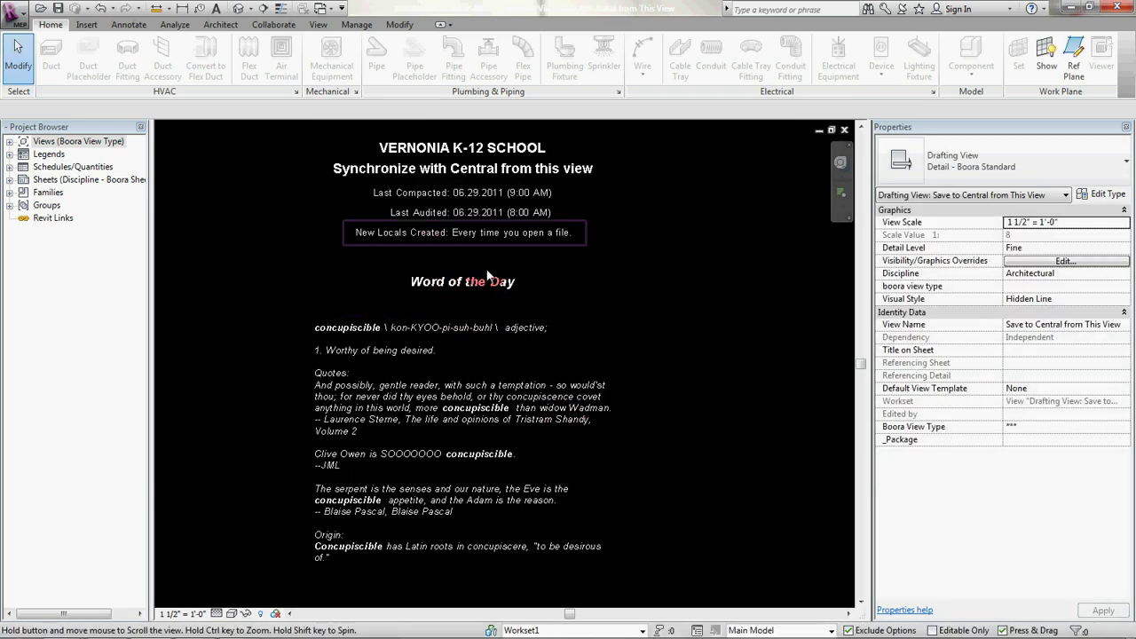
pyautogui.click(152, 305)
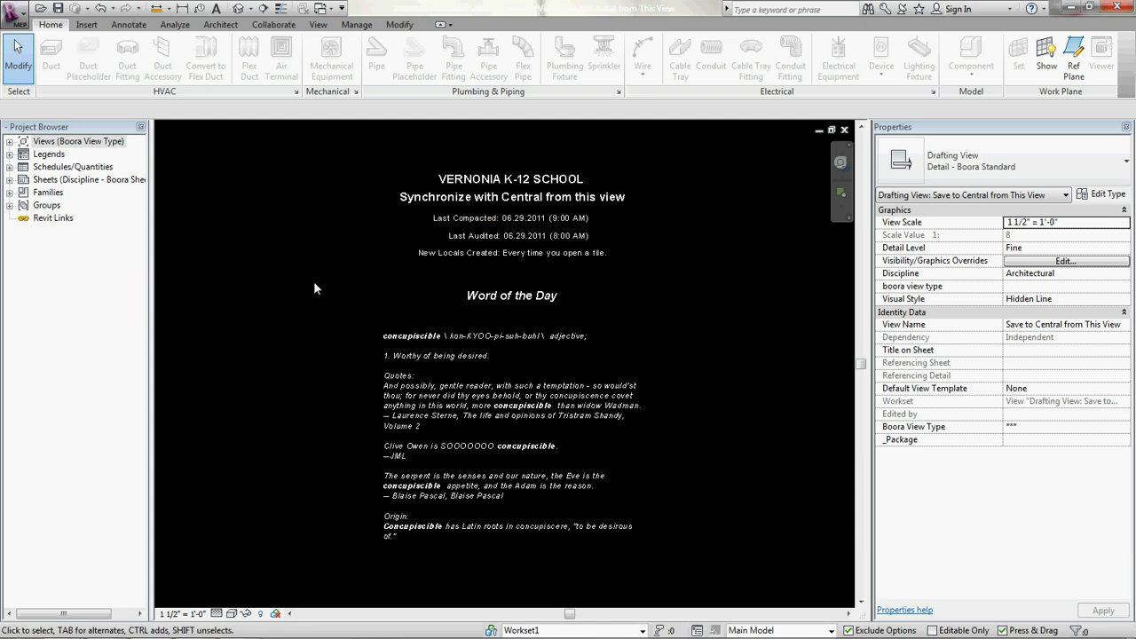
pyautogui.click(146, 301)
pyautogui.moveTo(151, 305); pyautogui.dragTo(351, 311)
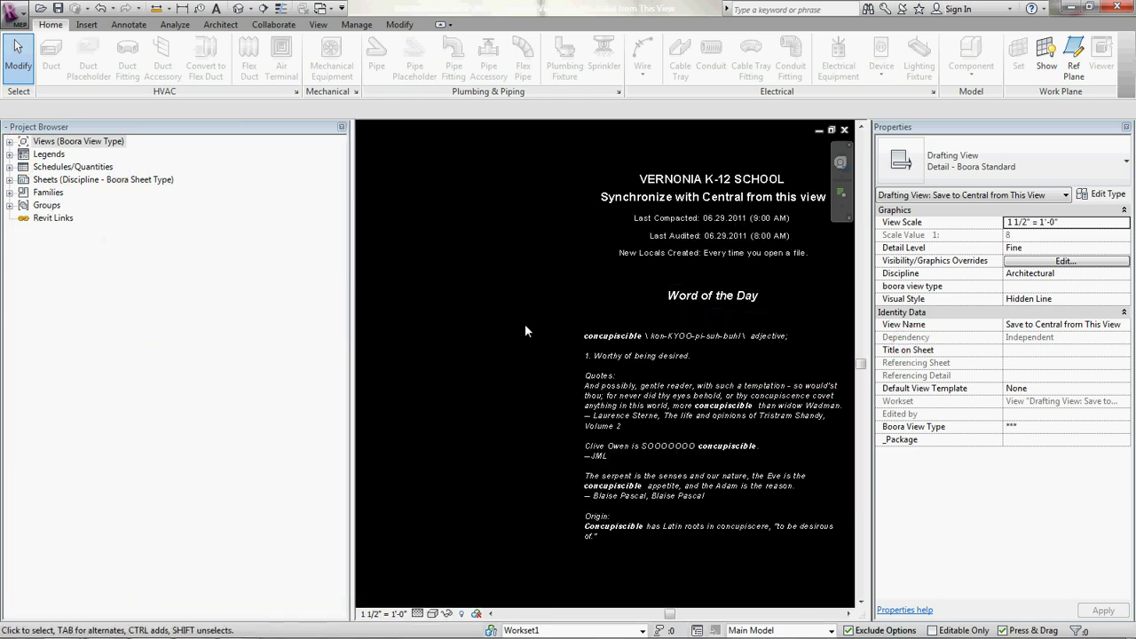
pyautogui.click(300, 192)
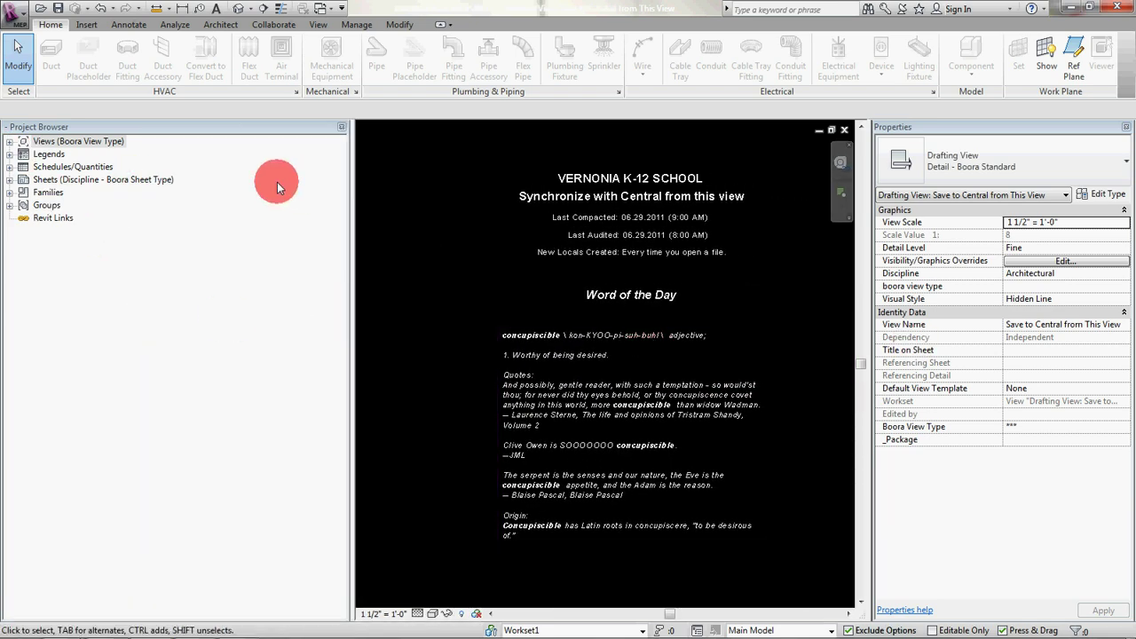
pyautogui.click(9, 142)
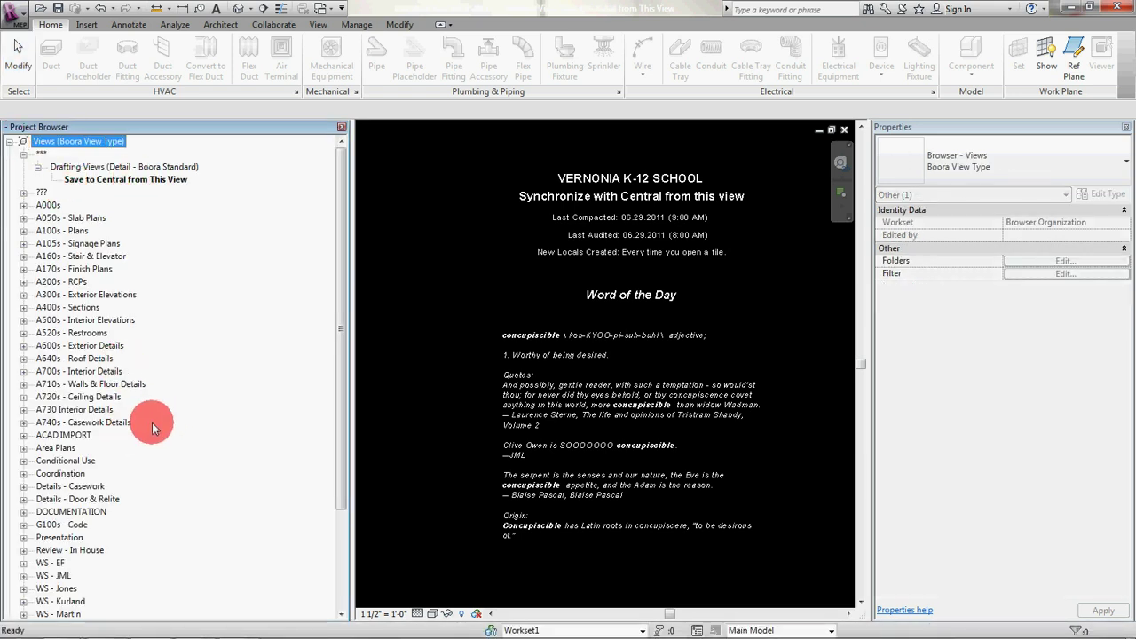
pyautogui.click(10, 142)
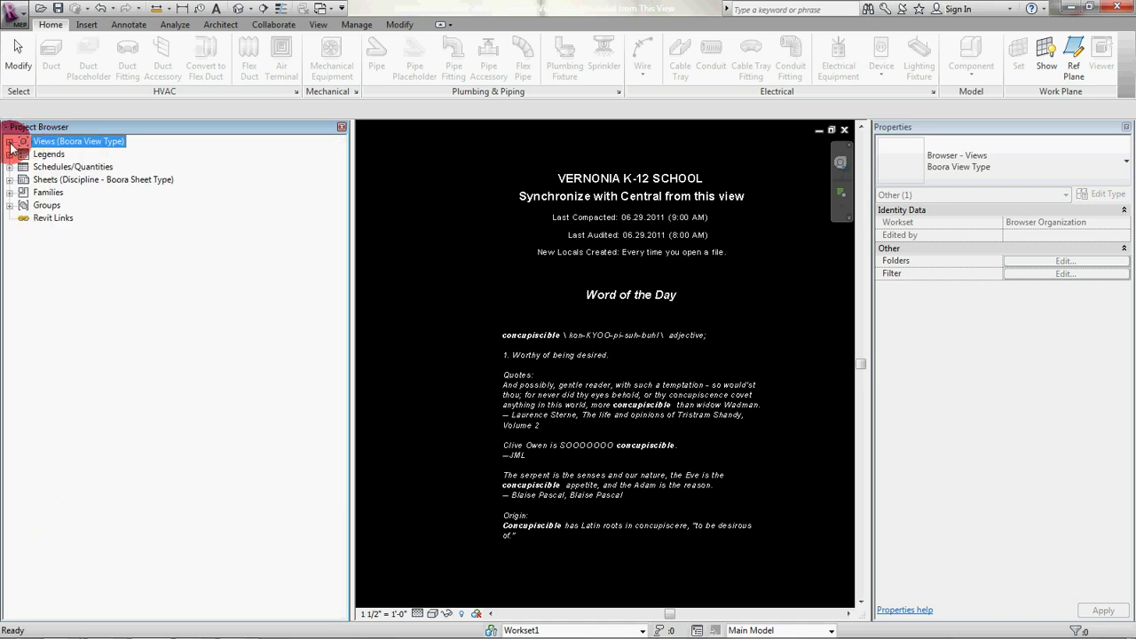
pyautogui.click(10, 142)
# Step: Look over the A300s, A100s and A200s groups and peek inside the ??? group
pyautogui.click(63, 290)
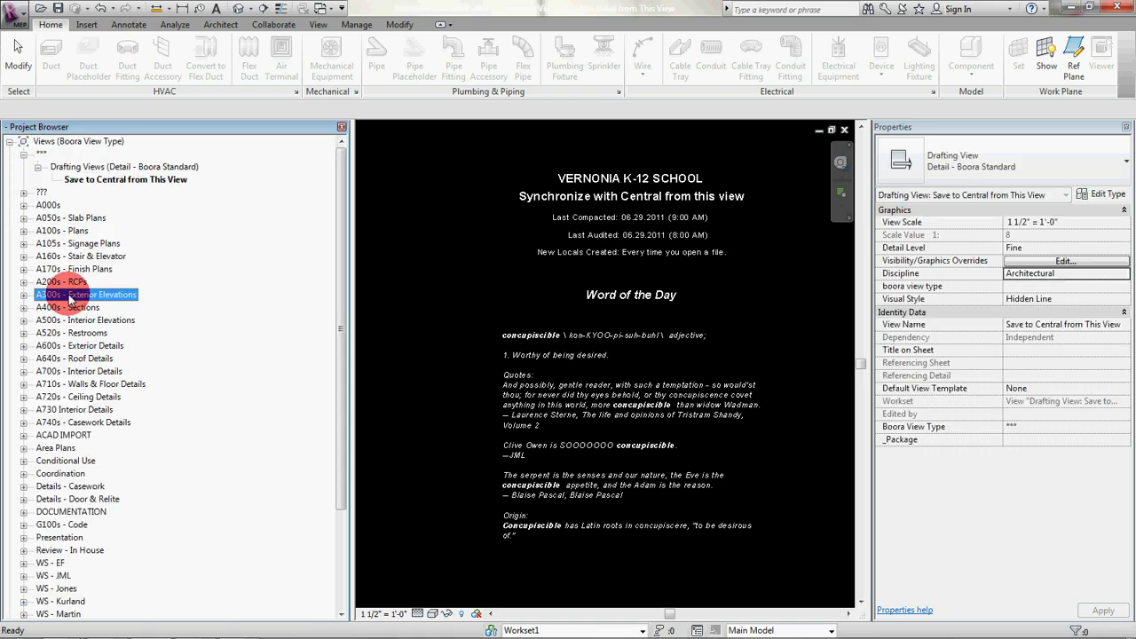
pyautogui.scroll(-1, 71, 350)
pyautogui.scroll(-3, 70, 357)
pyautogui.scroll(4, 71, 360)
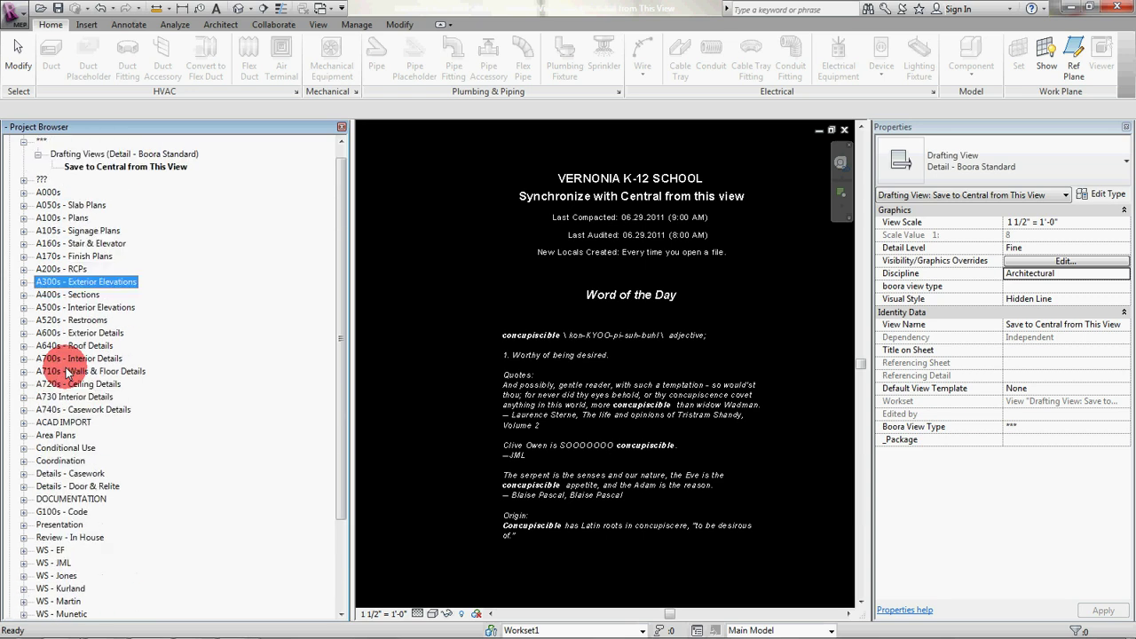
pyautogui.click(50, 217)
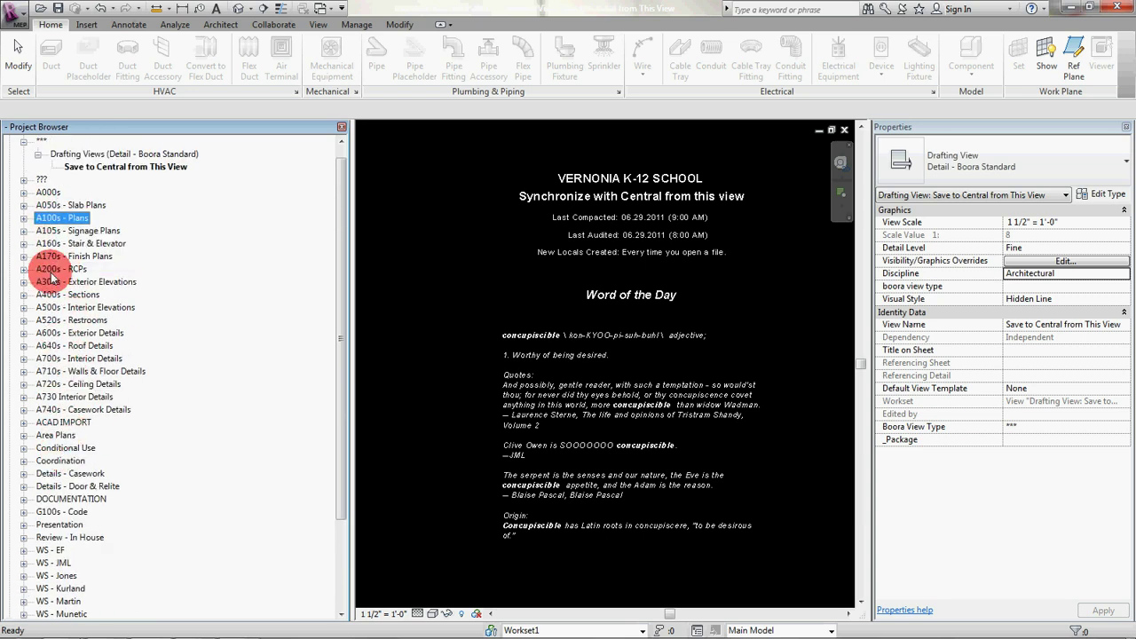
pyautogui.click(53, 268)
pyautogui.click(23, 180)
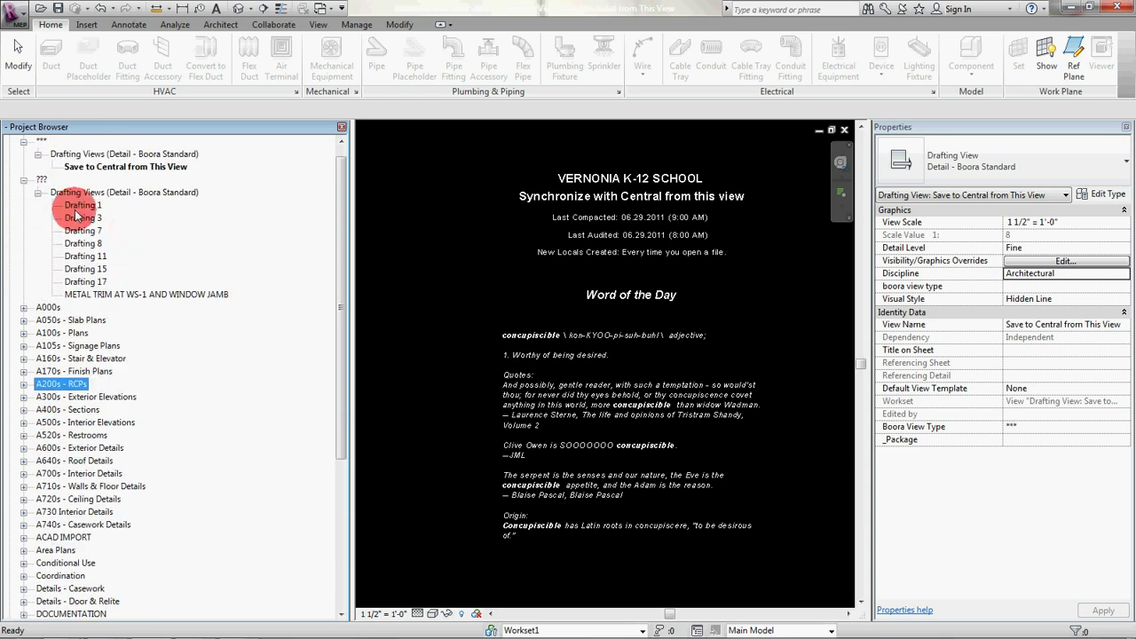
pyautogui.click(24, 181)
# Step: Expand and collapse A200s - RCPs and A400s - Sections to review their views
pyautogui.click(24, 269)
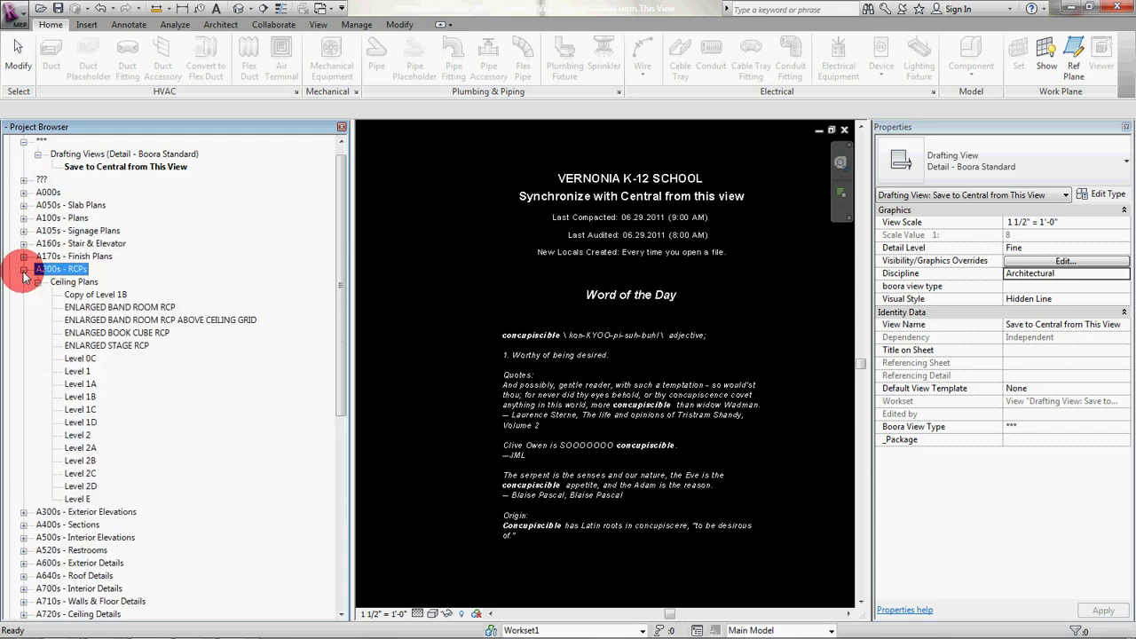
pyautogui.click(23, 269)
pyautogui.click(24, 294)
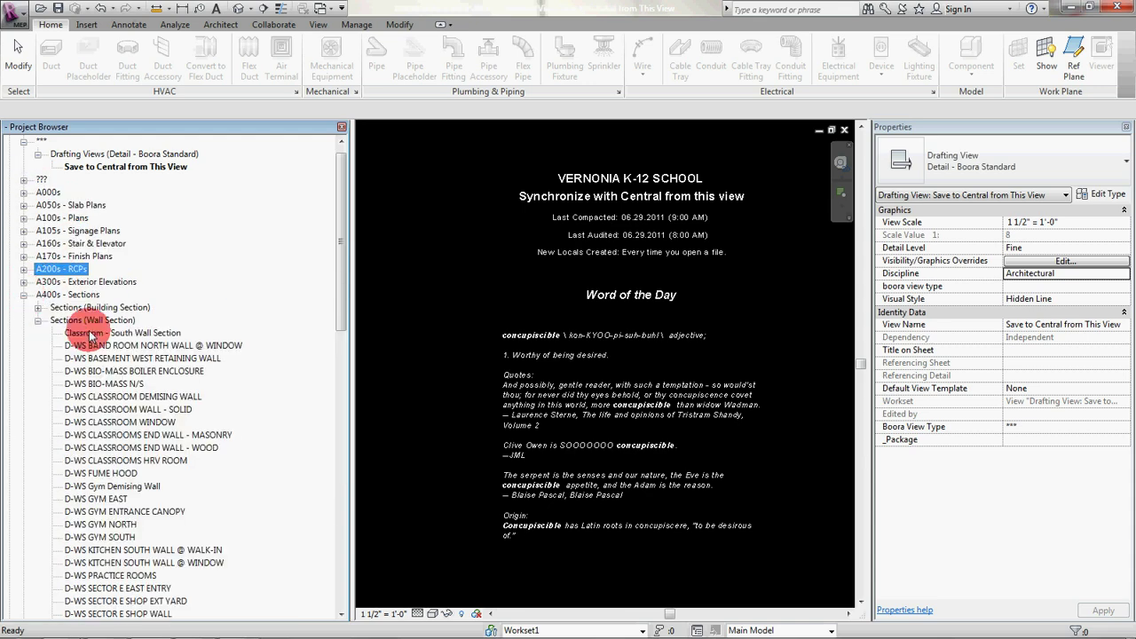
pyautogui.scroll(-2, 80, 350)
pyautogui.scroll(-2, 53, 341)
pyautogui.scroll(1, 15, 204)
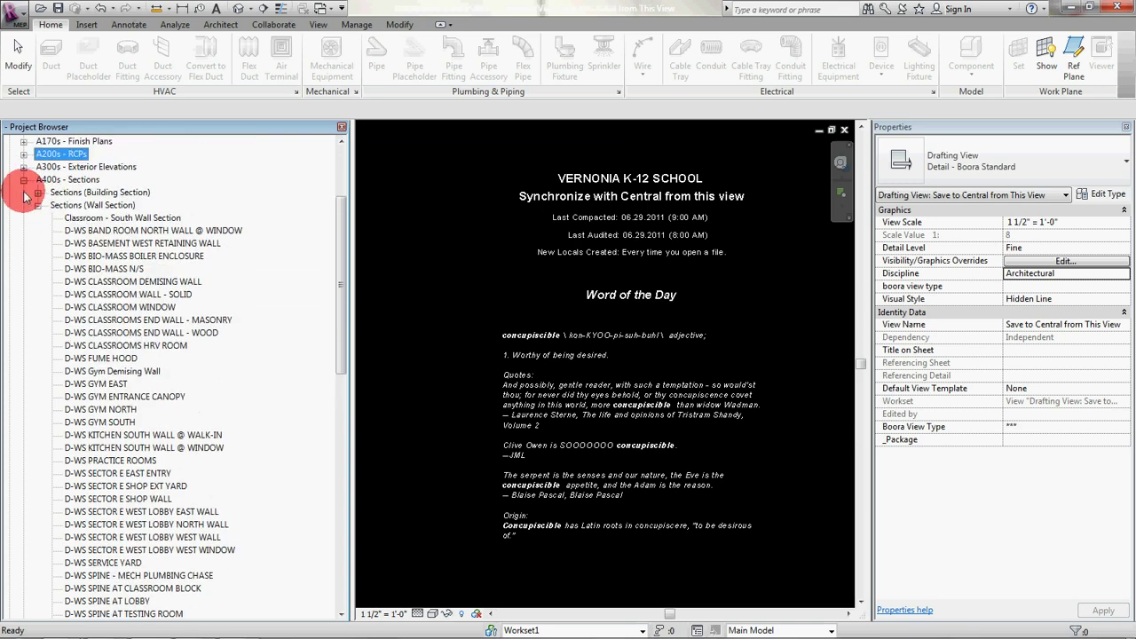
pyautogui.click(23, 179)
pyautogui.scroll(2, 23, 184)
# Step: Select view groups A105s through ACAD IMPORT, then back out of their menu without deleting
pyautogui.click(55, 192)
pyautogui.keyDown('shift'); pyautogui.click(75, 382); pyautogui.keyUp('shift')
pyautogui.rightClick(87, 304)
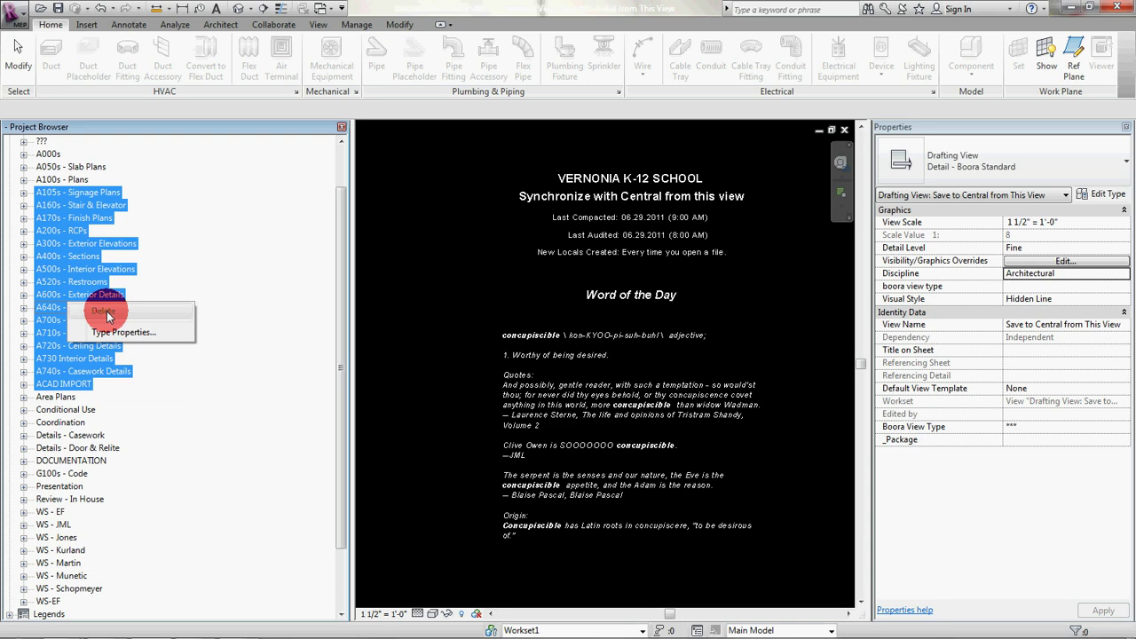
pyautogui.click(61, 217)
# Step: Select the 21 floor plans under A100s - Plans, cancel the action, and collapse the group
pyautogui.scroll(2, 40, 226)
pyautogui.click(24, 231)
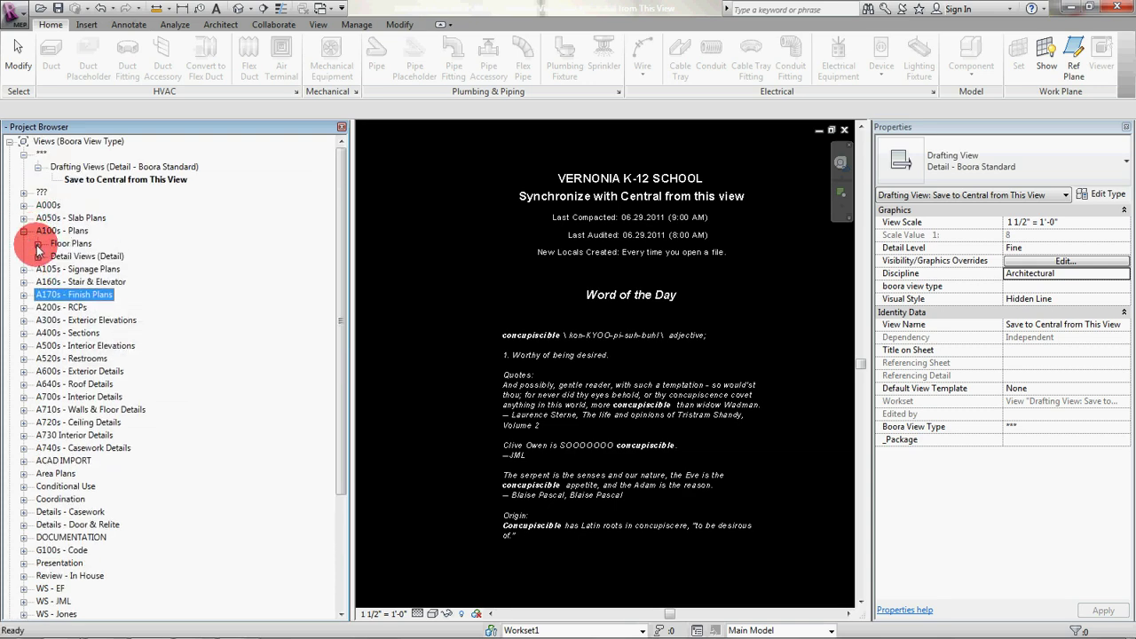
pyautogui.click(37, 243)
pyautogui.click(71, 256)
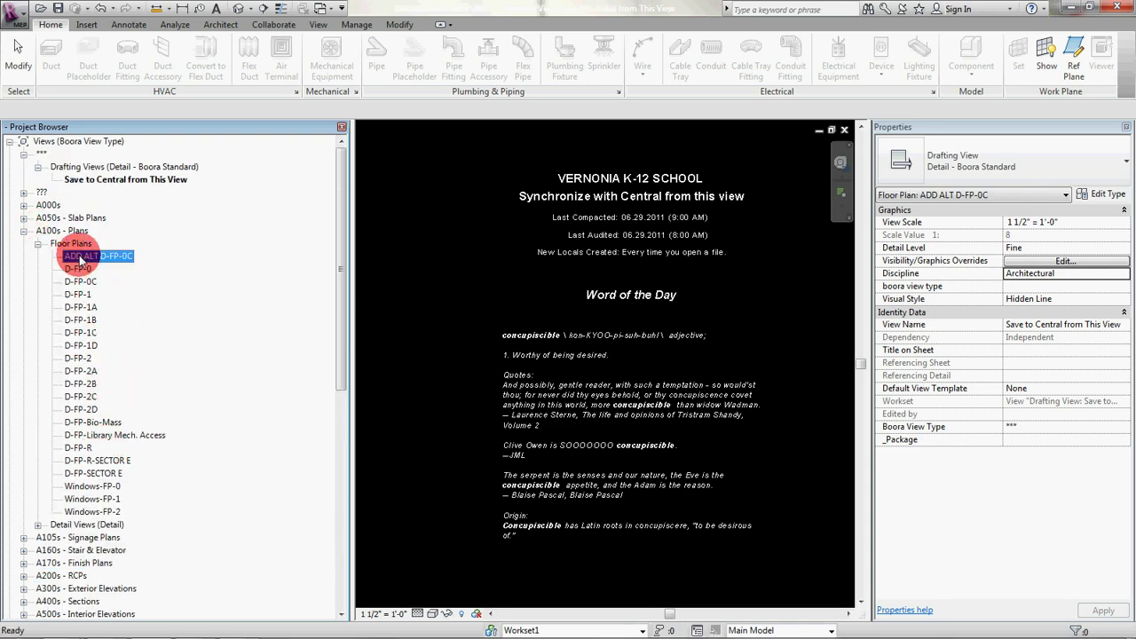
pyautogui.keyDown('shift'); pyautogui.click(89, 512); pyautogui.keyUp('shift')
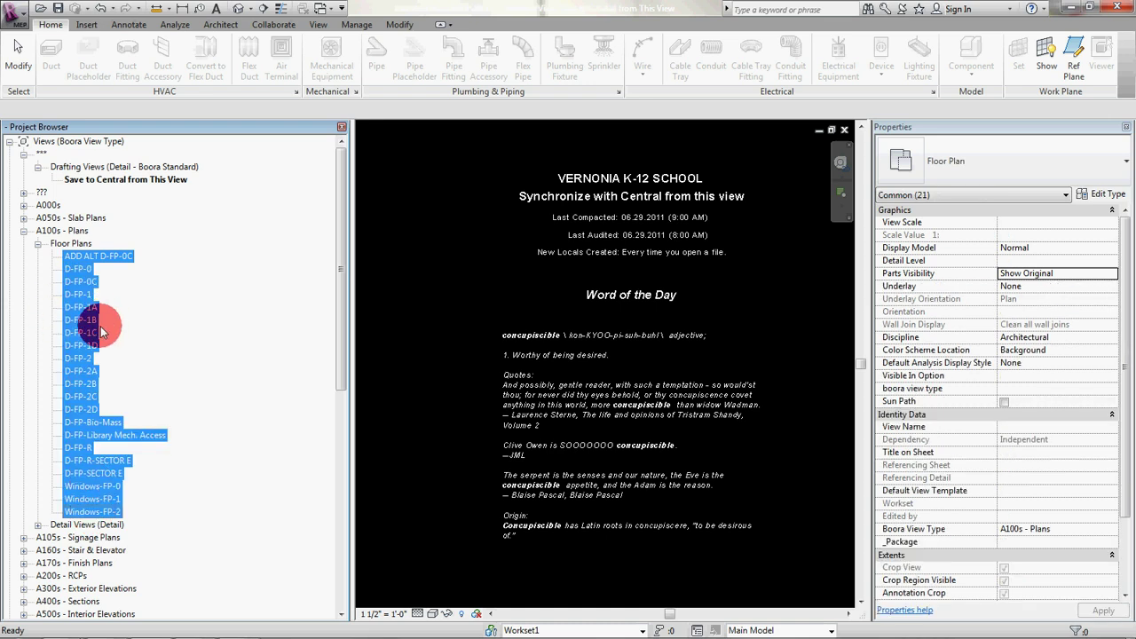
pyautogui.rightClick(106, 310)
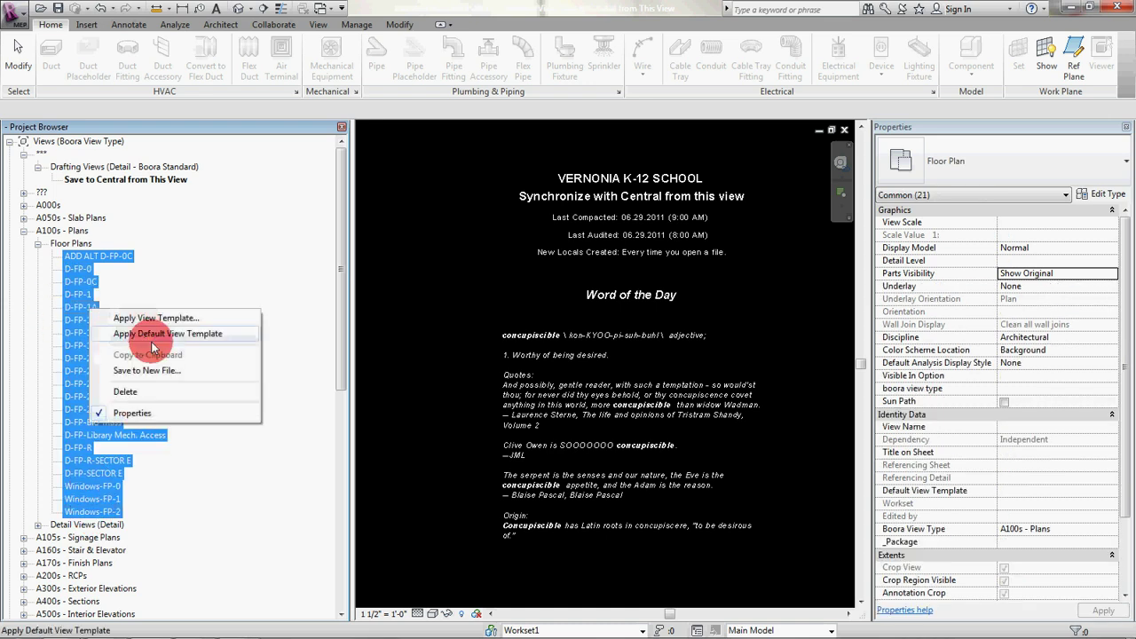
pyautogui.click(142, 392)
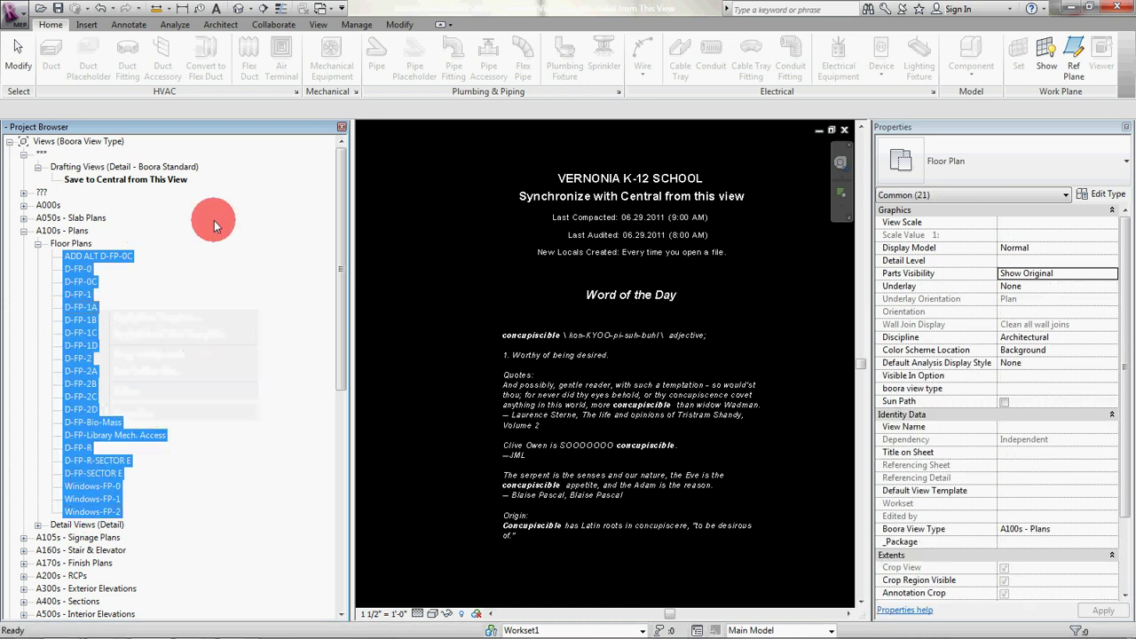
pyautogui.click(37, 243)
pyautogui.click(23, 231)
# Step: Select the A500s - Interior Elevations group, then the Views (Boora View Type) root
pyautogui.scroll(-2, 50, 330)
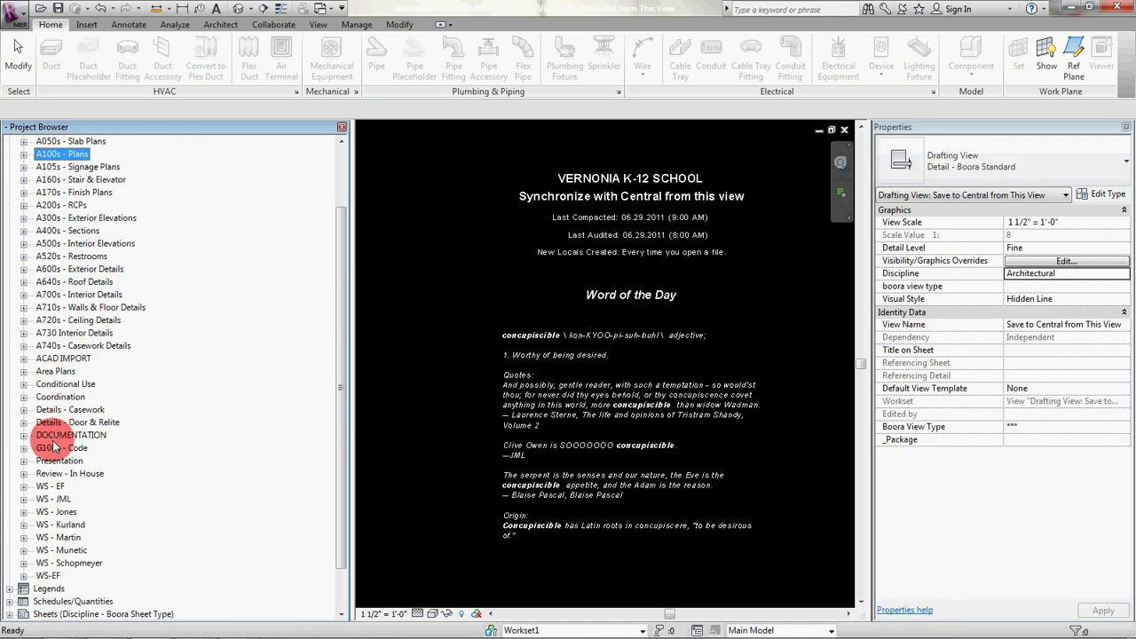
pyautogui.click(56, 244)
pyautogui.scroll(2, 86, 280)
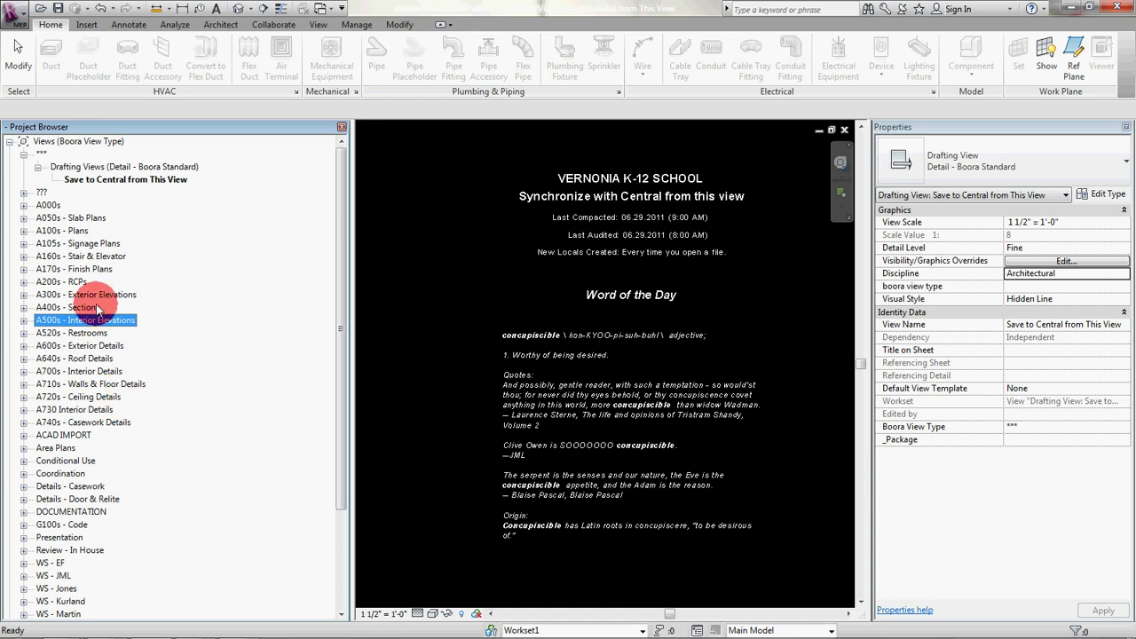
pyautogui.click(48, 146)
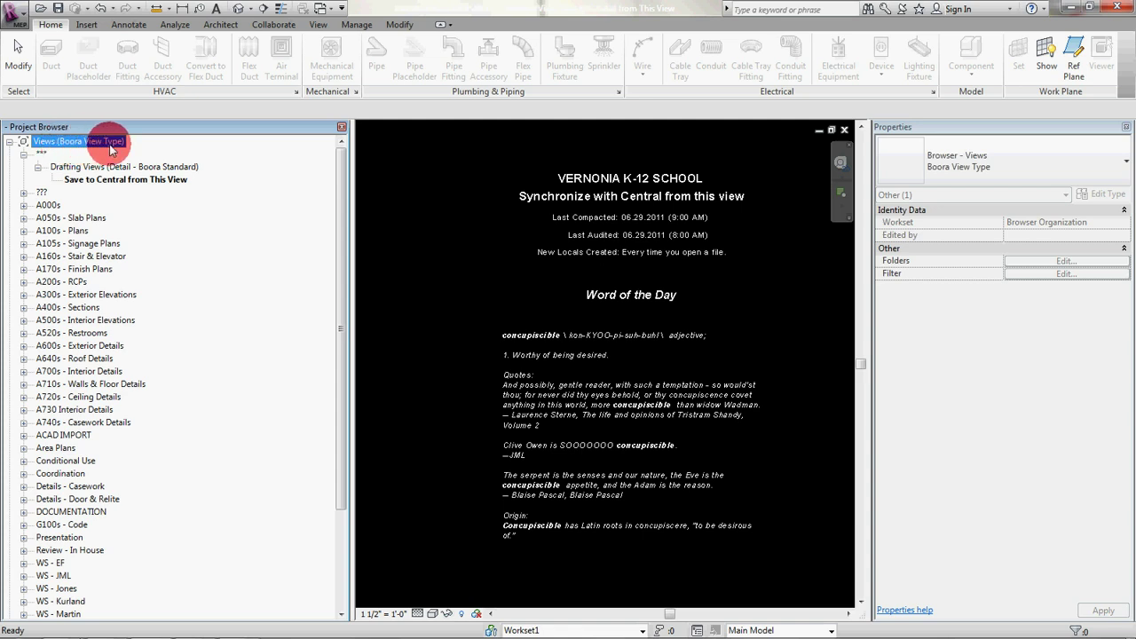
# Step: Change the Views root's browser organization type from Boora View Type to 'all'
pyautogui.rightClick(41, 144)
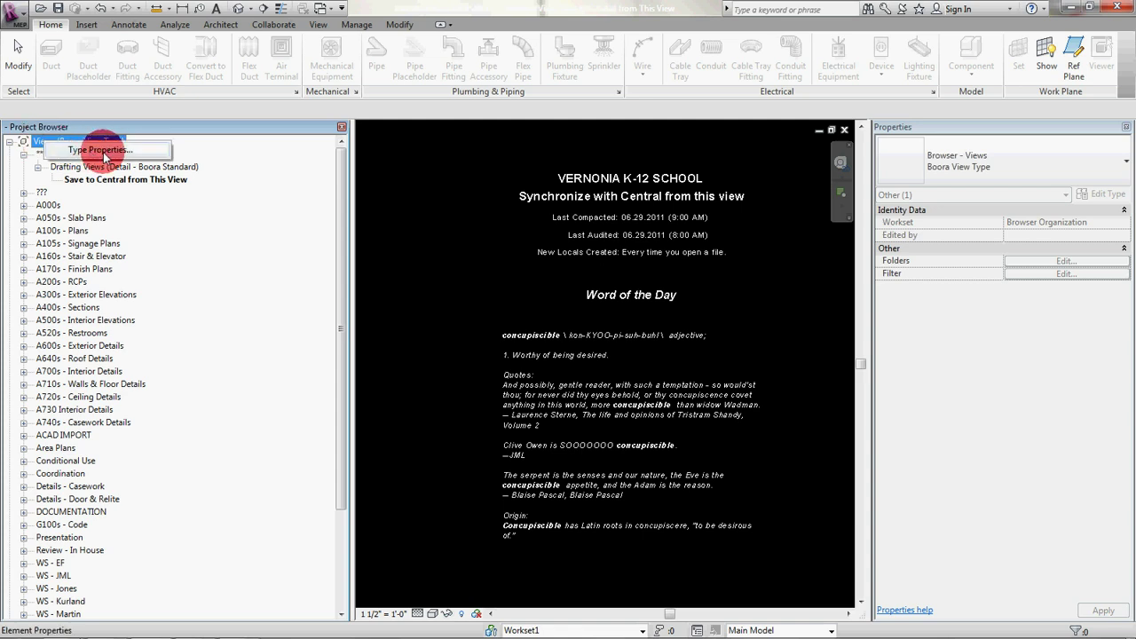
pyautogui.click(103, 151)
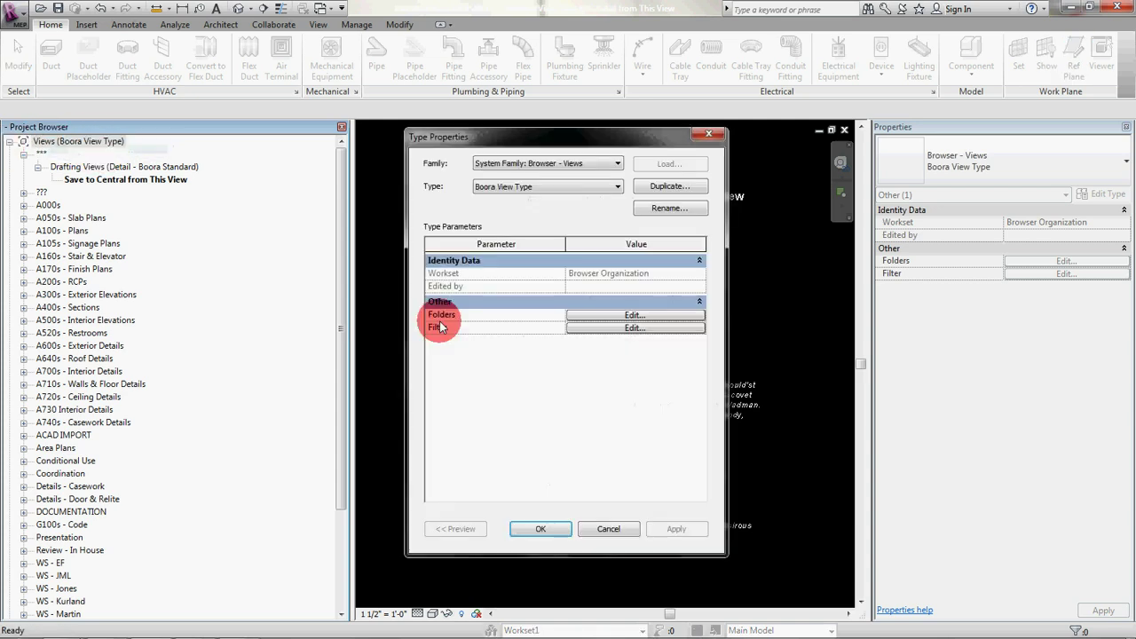
pyautogui.moveTo(503, 141); pyautogui.dragTo(371, 142)
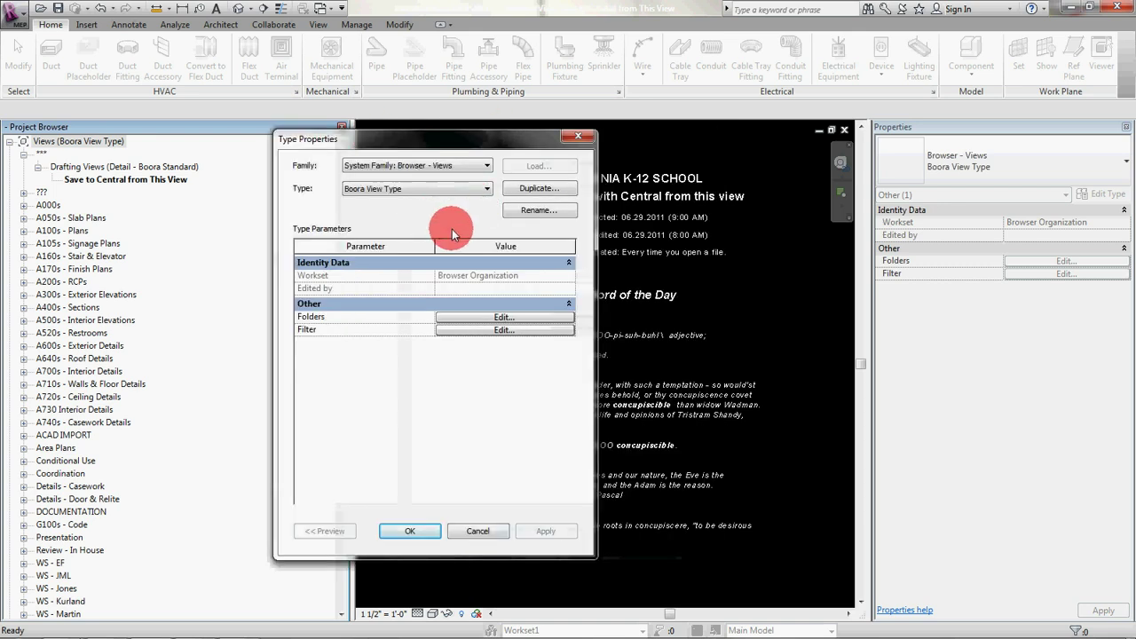
pyautogui.click(487, 189)
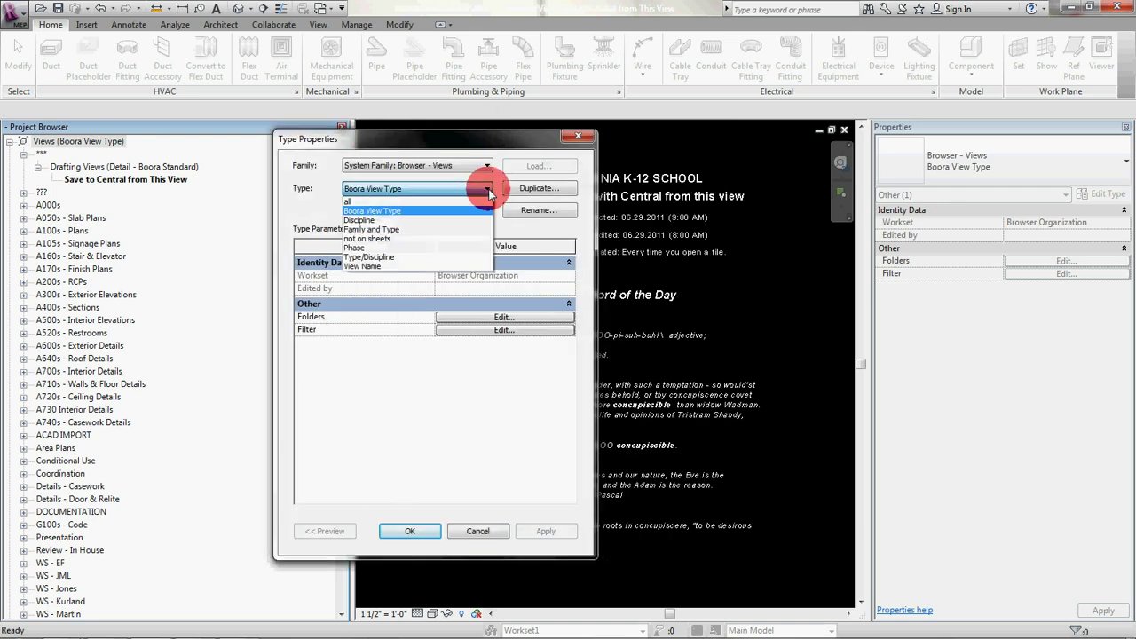
pyautogui.click(354, 203)
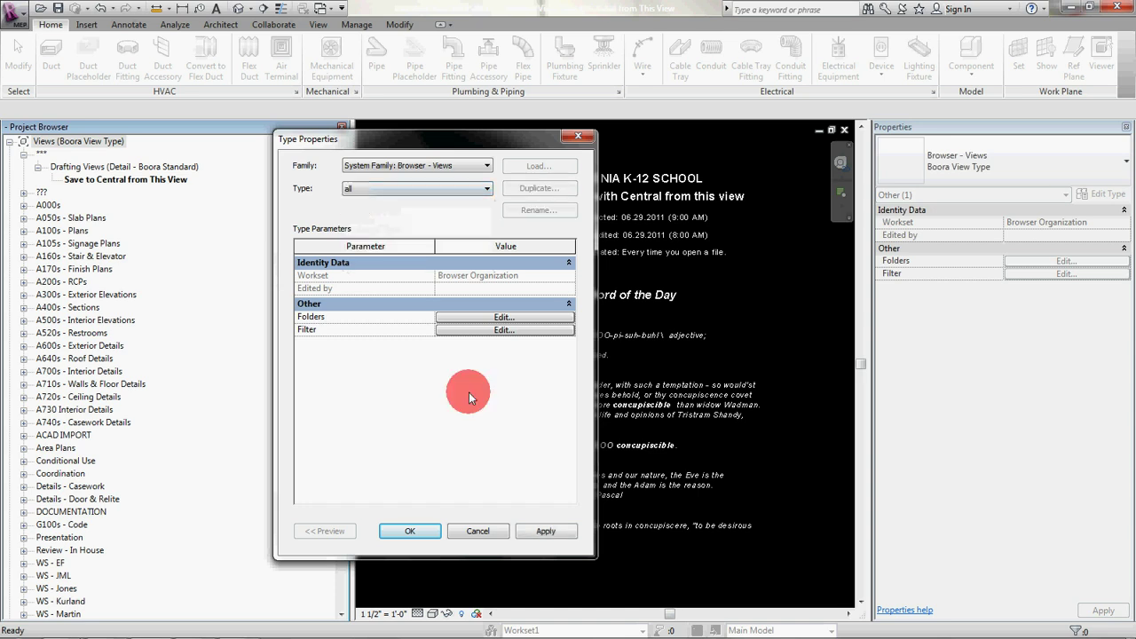
pyautogui.click(409, 531)
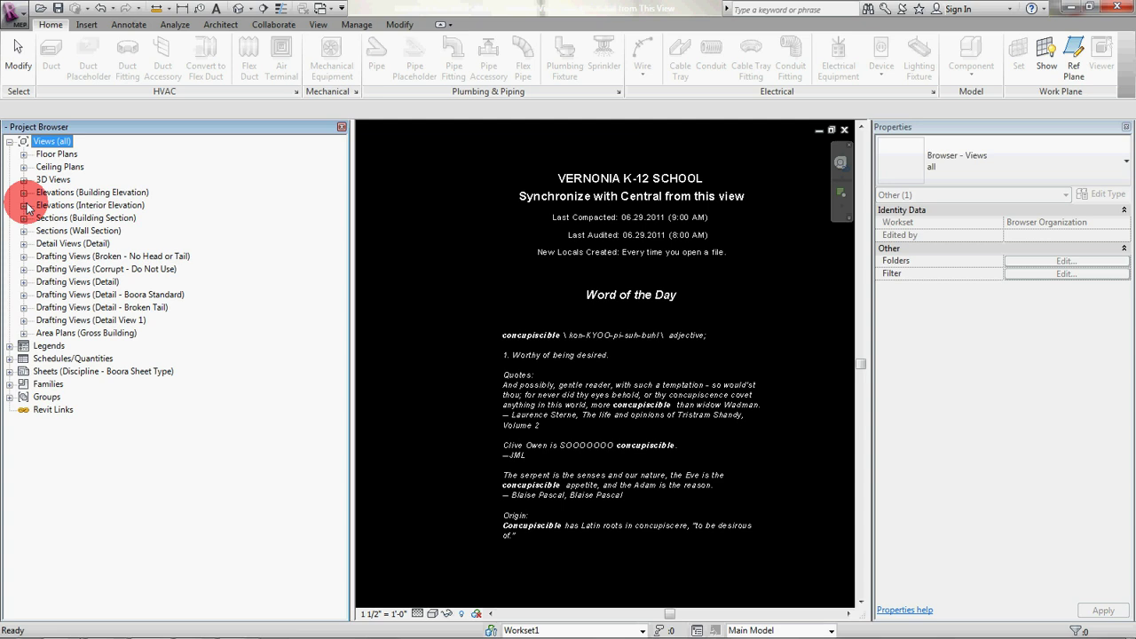
# Step: Expand Floor Plans and try selecting AAK -FP-2A, CO-FP-1 and ADD ALT D-FP-0C
pyautogui.click(24, 155)
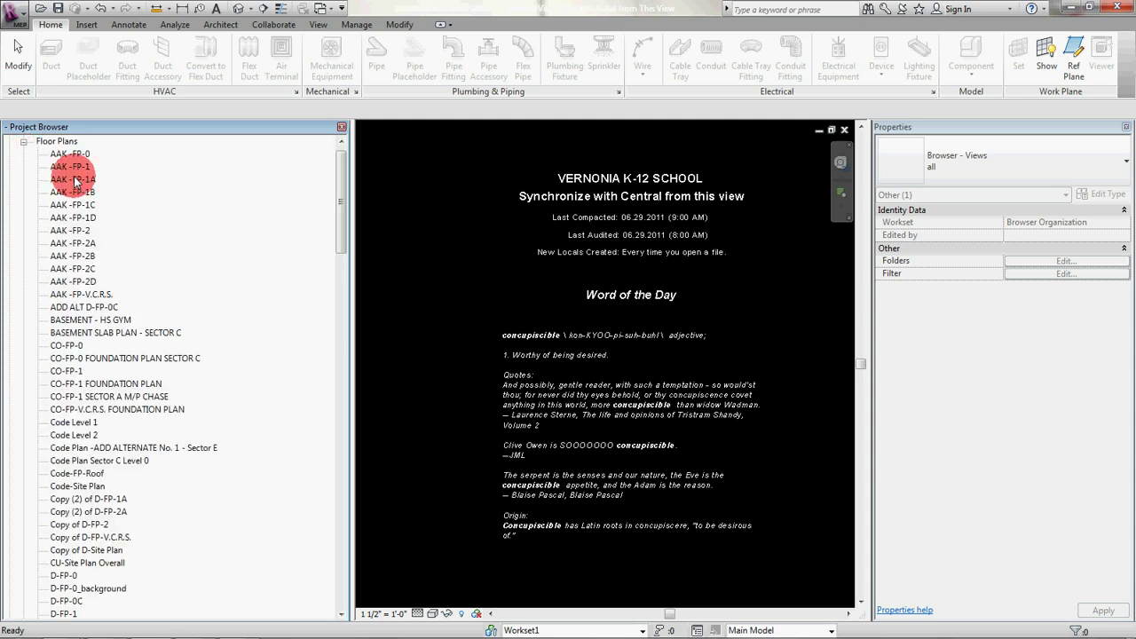
pyautogui.click(93, 244)
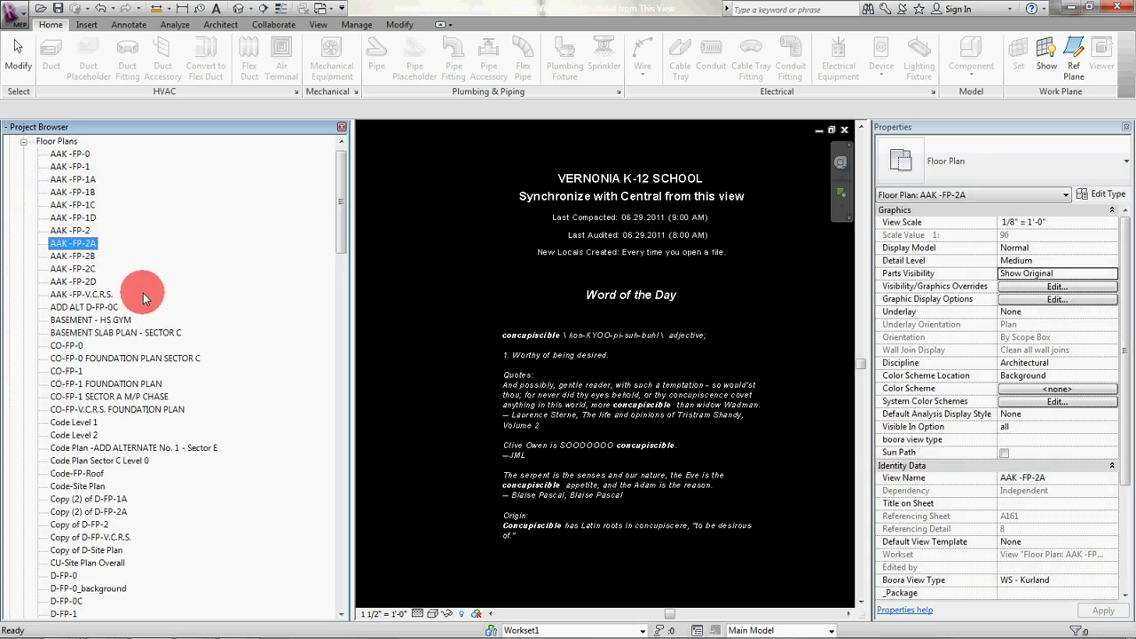
pyautogui.click(125, 370)
pyautogui.scroll(-15, 144, 391)
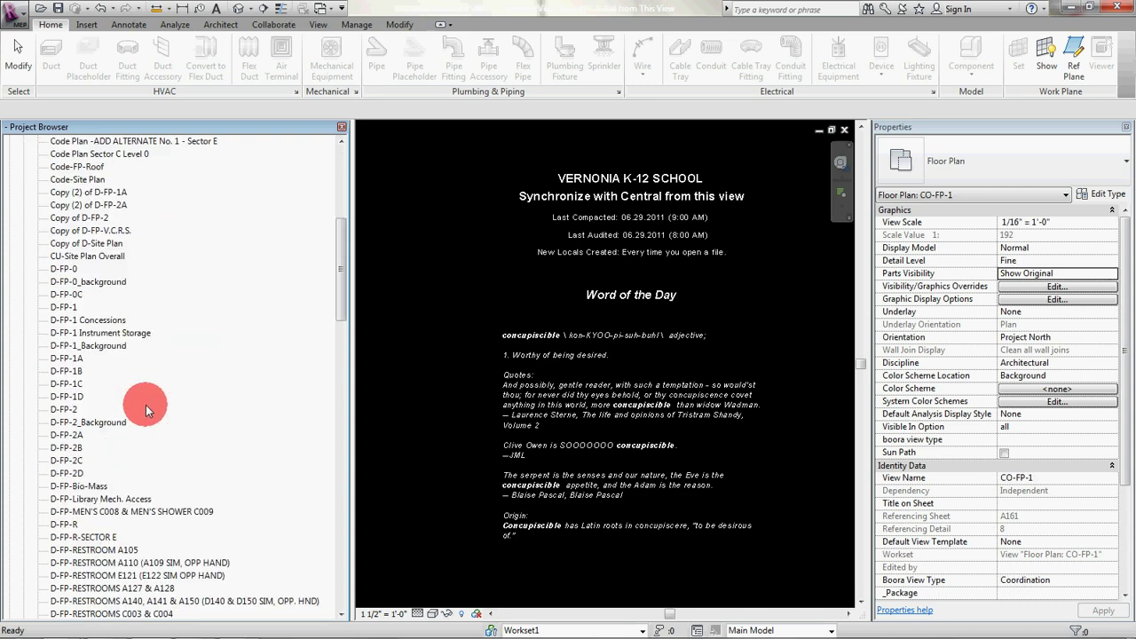
pyautogui.moveTo(343, 359); pyautogui.dragTo(329, 167)
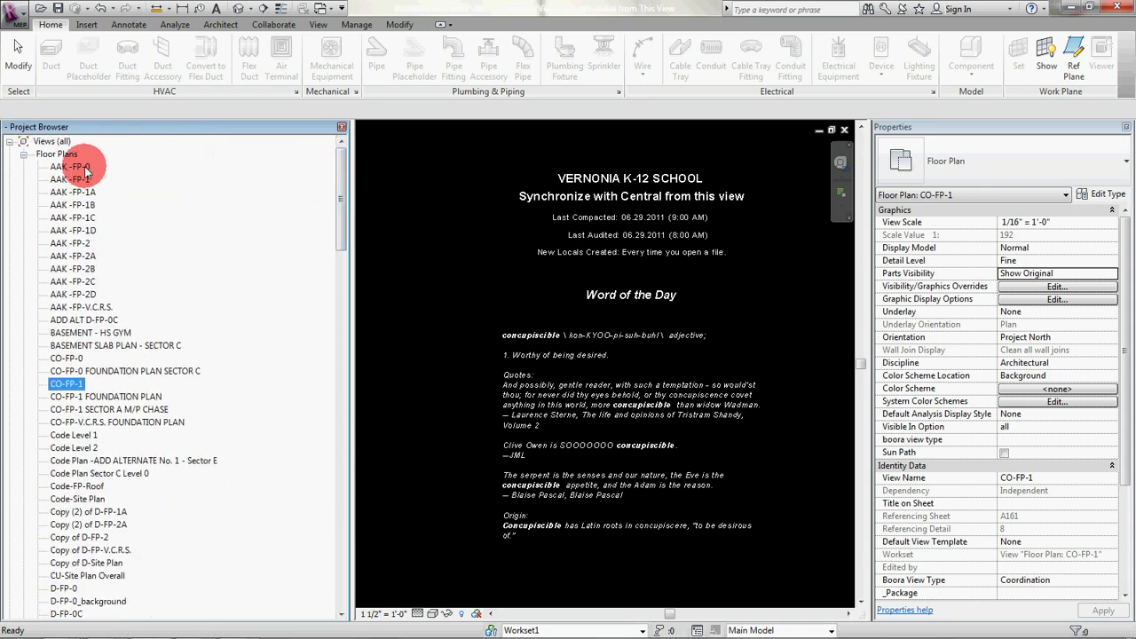
pyautogui.click(78, 320)
pyautogui.moveTo(346, 226); pyautogui.dragTo(107, 187)
# Step: Select floor plans AAK -FP-0 through Windows-FP-2, excluding D-FP-1, D-FP-1A, D-FP-2A and D-FP-2B
pyautogui.click(70, 167)
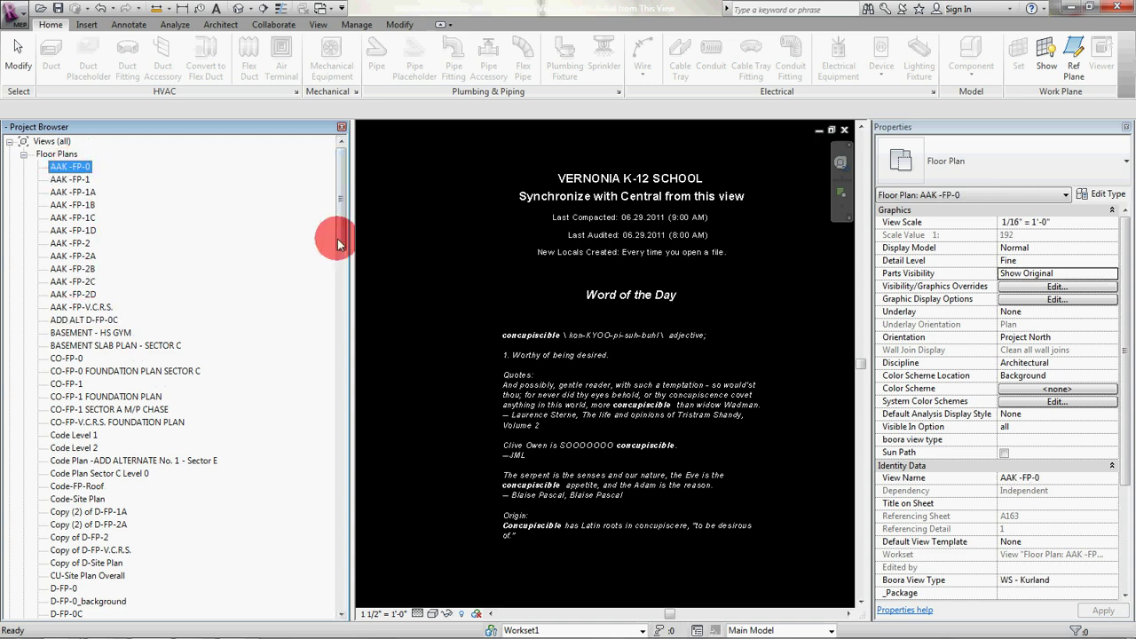
pyautogui.moveTo(338, 213); pyautogui.dragTo(346, 256)
pyautogui.keyDown('shift'); pyautogui.click(76, 447); pyautogui.keyUp('shift')
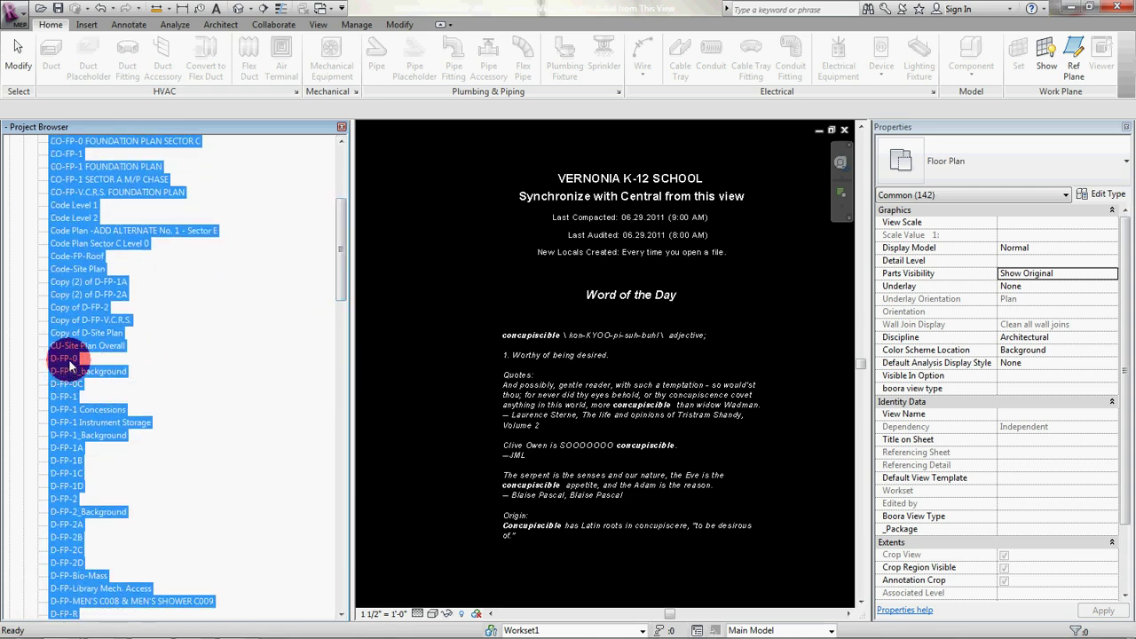
pyautogui.keyDown('ctrl'); pyautogui.click(64, 396); pyautogui.keyUp('ctrl')
pyautogui.keyDown('ctrl'); pyautogui.click(71, 448); pyautogui.keyUp('ctrl')
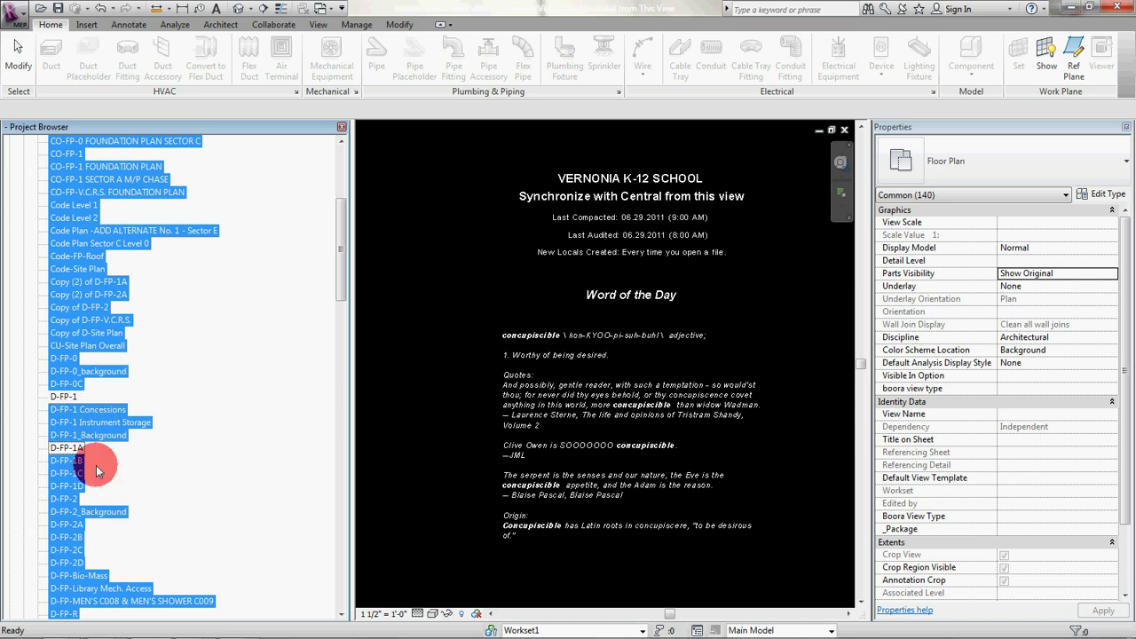
pyautogui.keyDown('ctrl'); pyautogui.click(67, 523); pyautogui.keyUp('ctrl')
pyautogui.keyDown('ctrl'); pyautogui.click(71, 537); pyautogui.keyUp('ctrl')
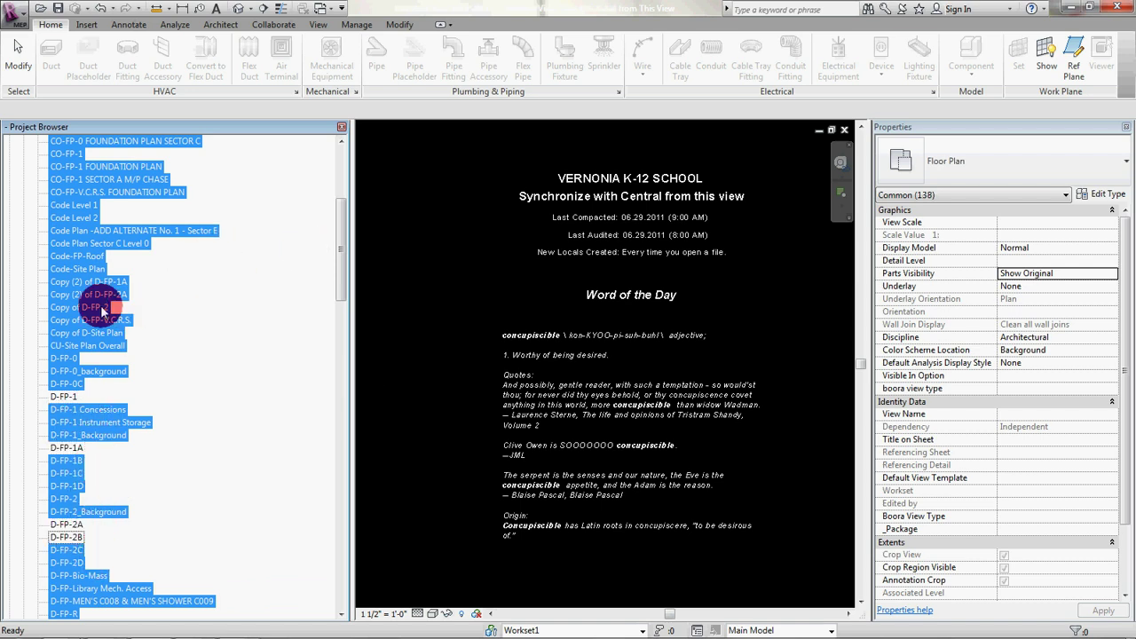
# Step: Delete the selected floor plans, then cancel when the issued-revisions error blocks it
pyautogui.rightClick(71, 284)
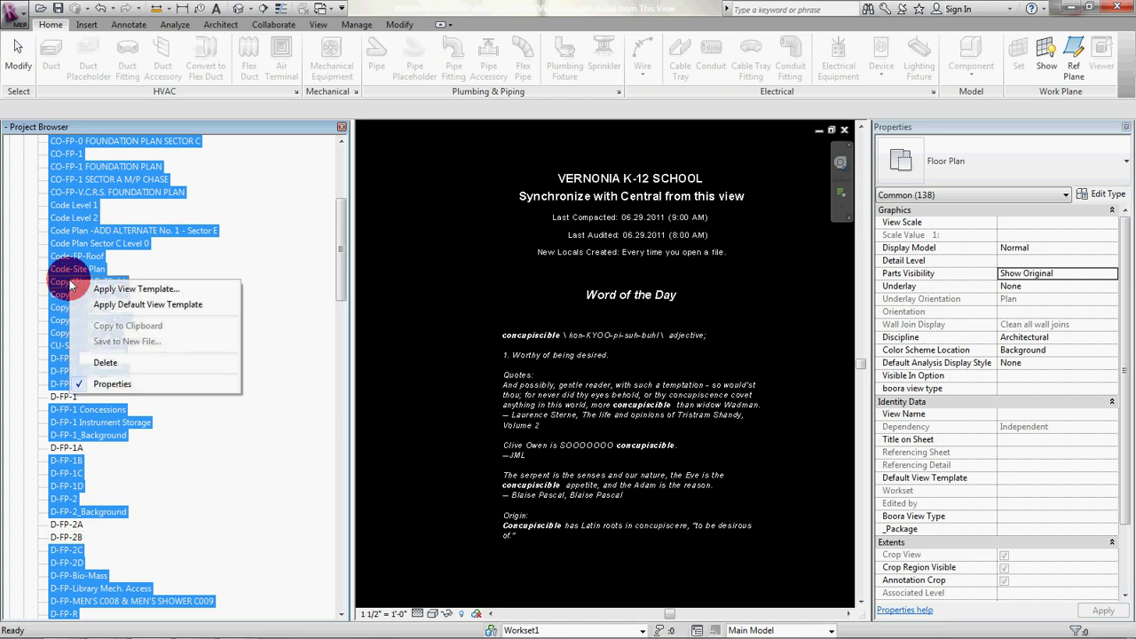
pyautogui.click(111, 355)
pyautogui.click(579, 350)
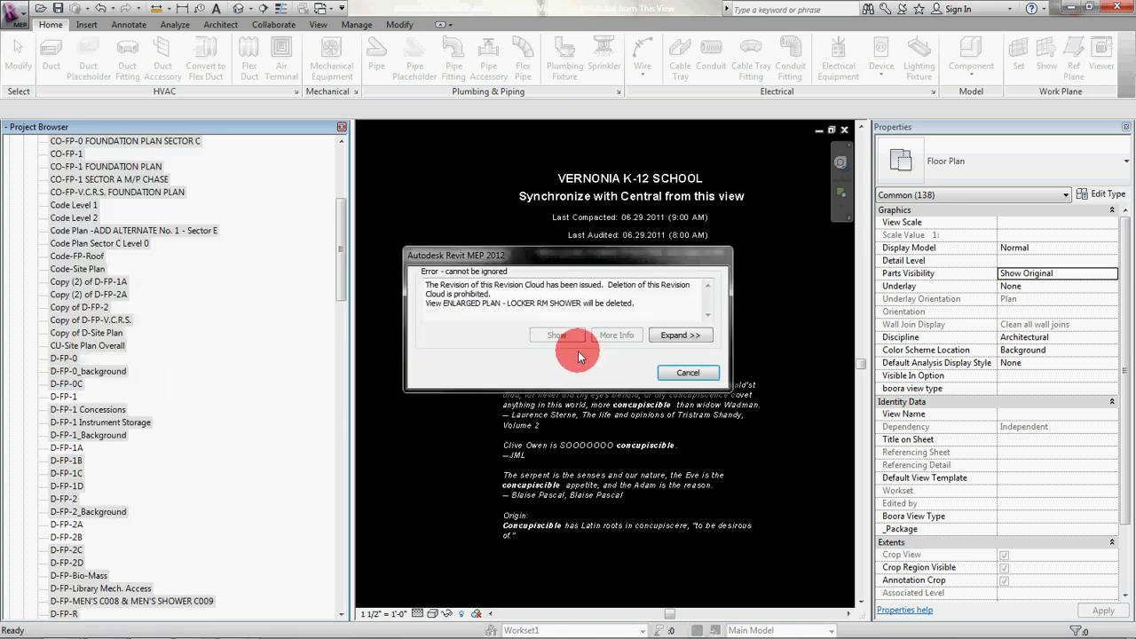
pyautogui.click(556, 274)
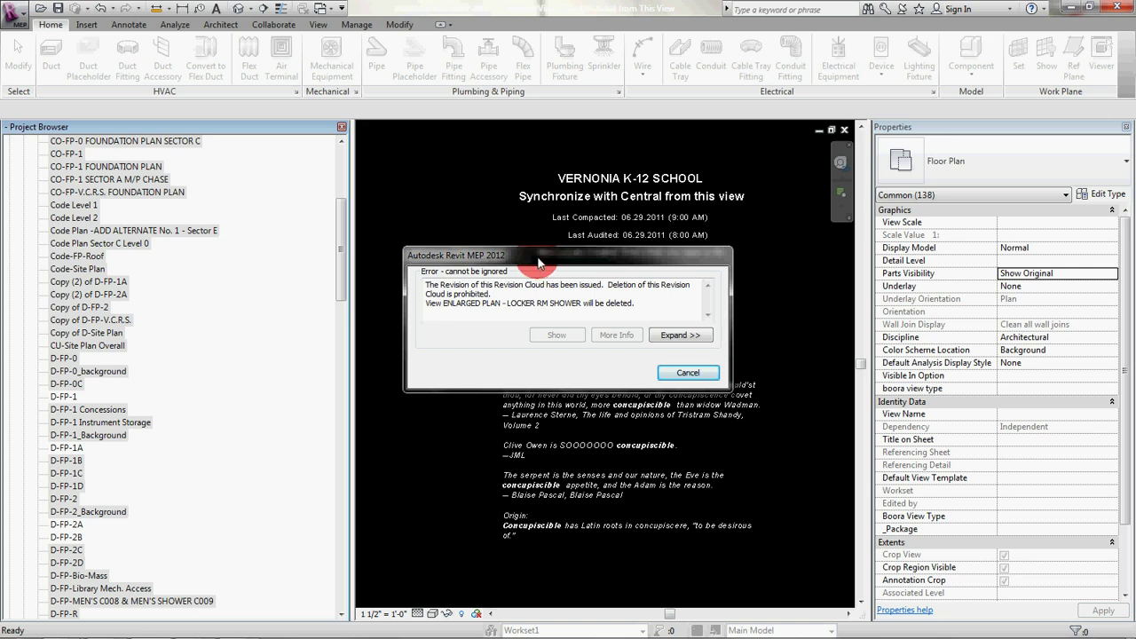
pyautogui.moveTo(551, 256); pyautogui.dragTo(286, 242)
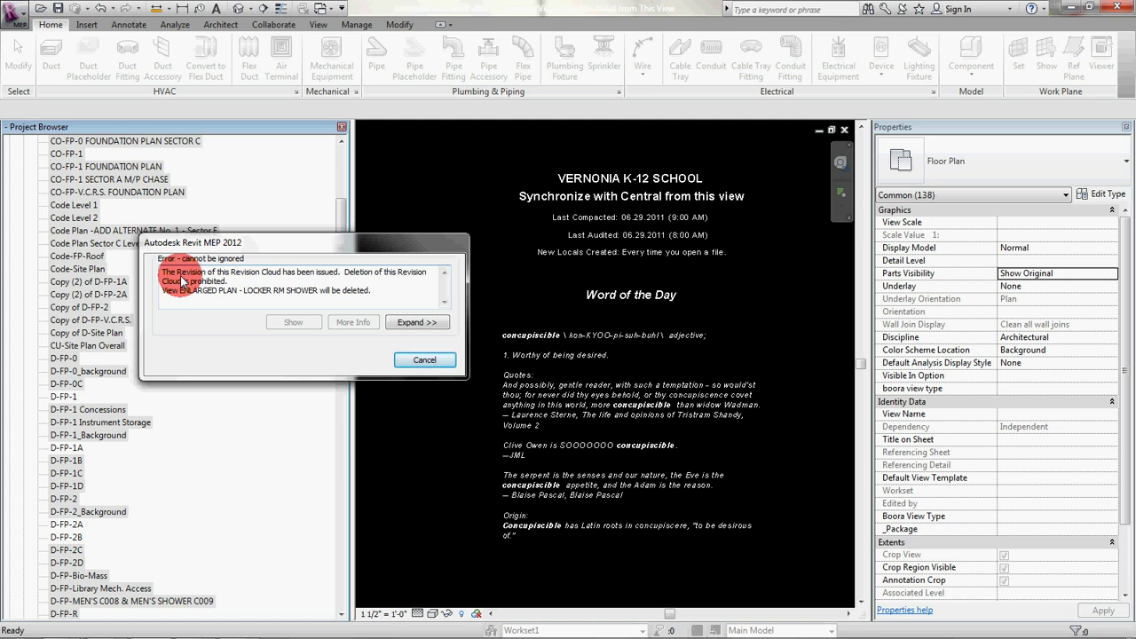
pyautogui.click(543, 490)
pyautogui.click(441, 366)
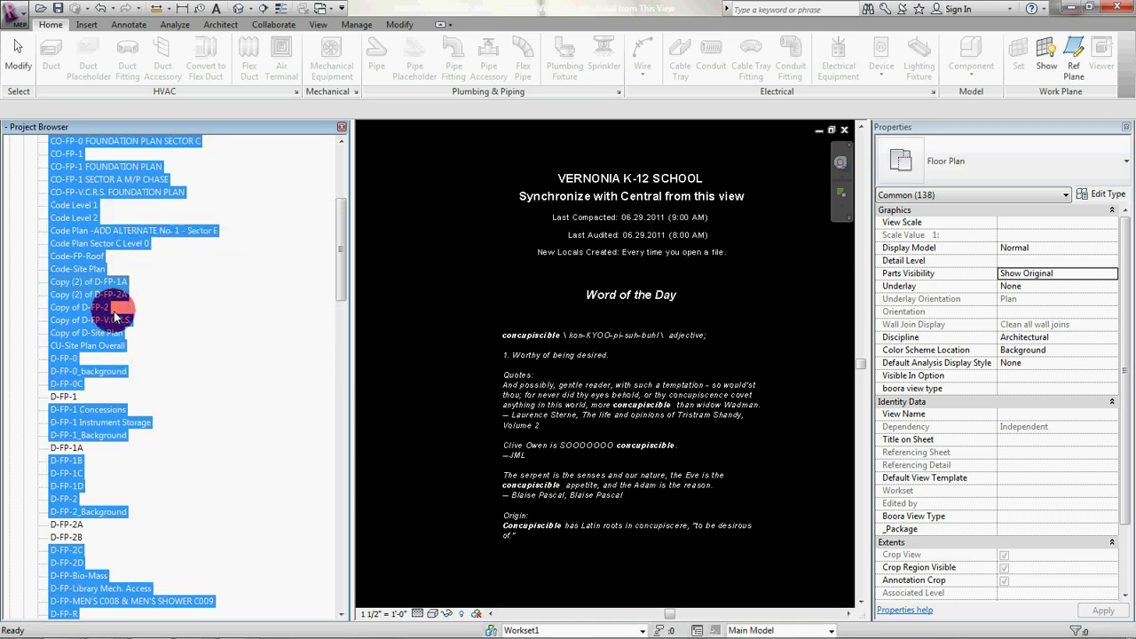
# Step: Select Code Plan Sector C Level 0, then the Code Level 1 floor plan
pyautogui.click(105, 242)
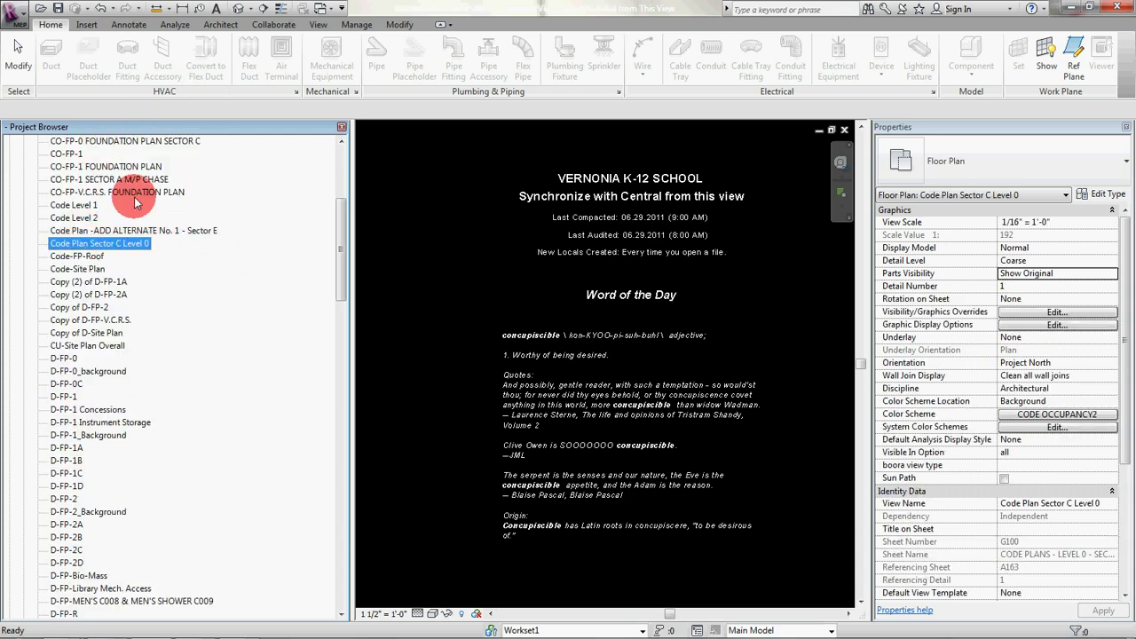
pyautogui.rightClick(98, 242)
pyautogui.click(95, 206)
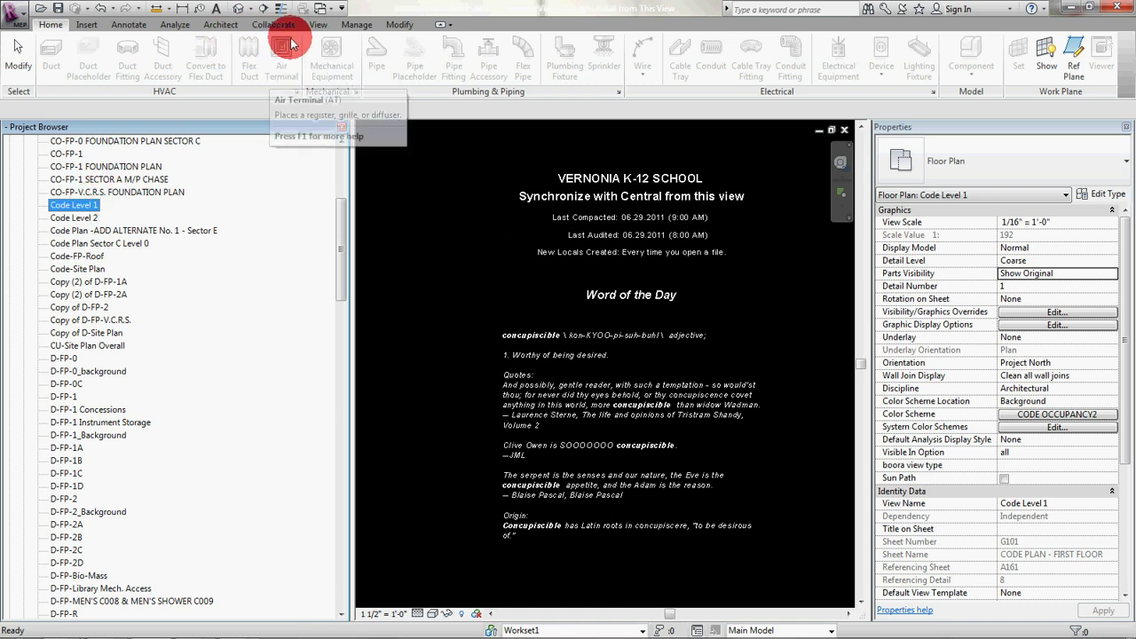
# Step: Untick Issued for Addendum #4, #5, Permit Resonse, ASI #4, #5 and #7 in Sheet Issues/Revisions
pyautogui.click(355, 25)
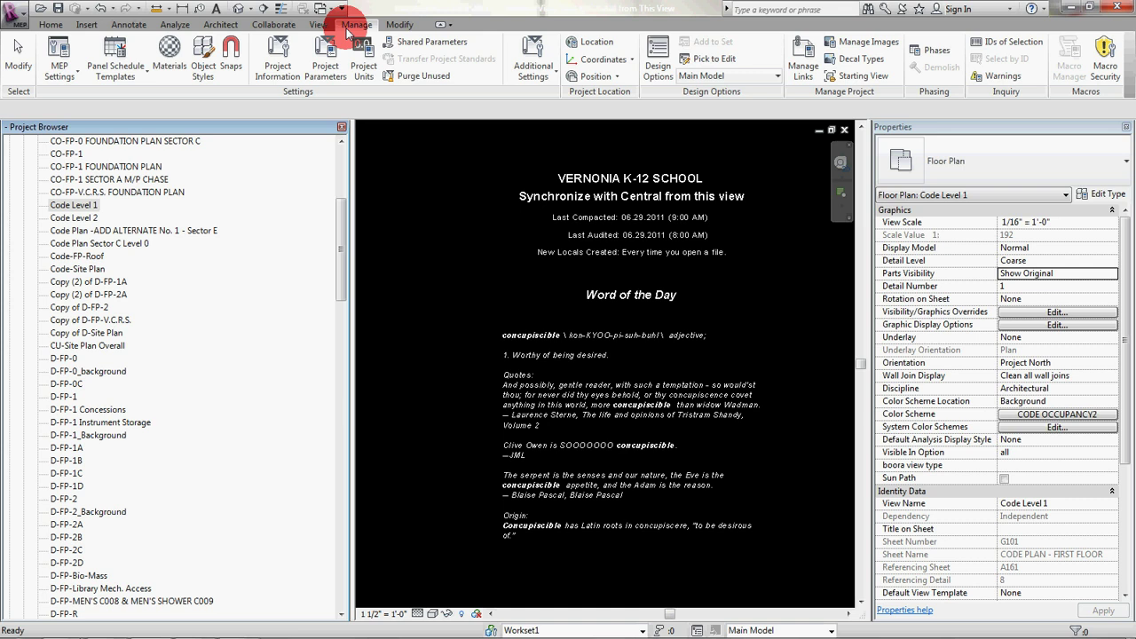
pyautogui.click(533, 73)
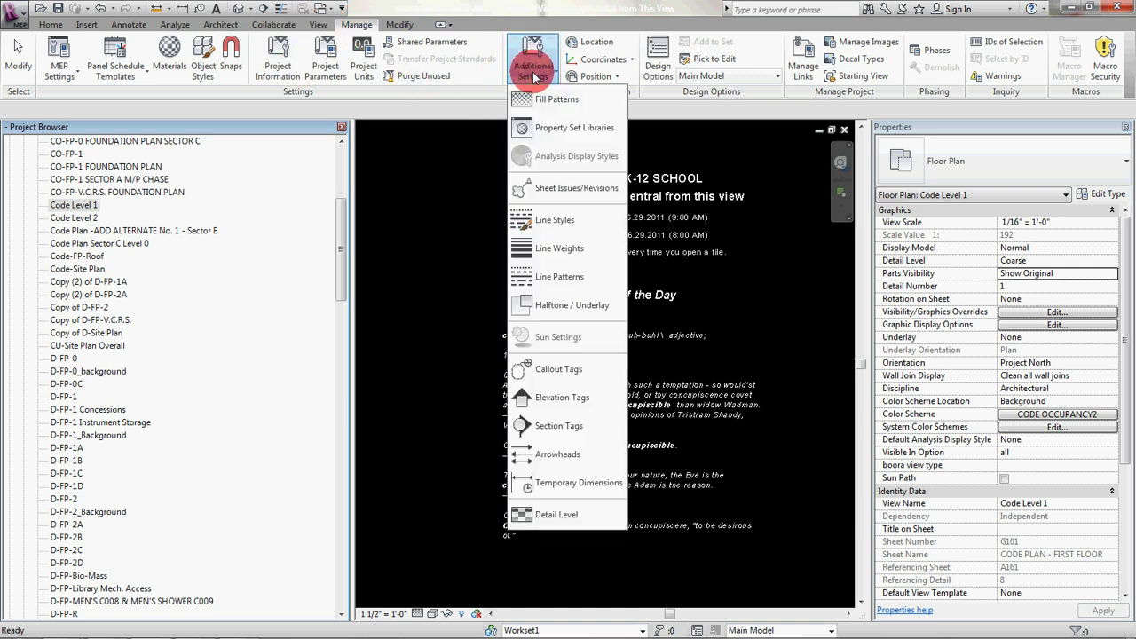
pyautogui.click(573, 189)
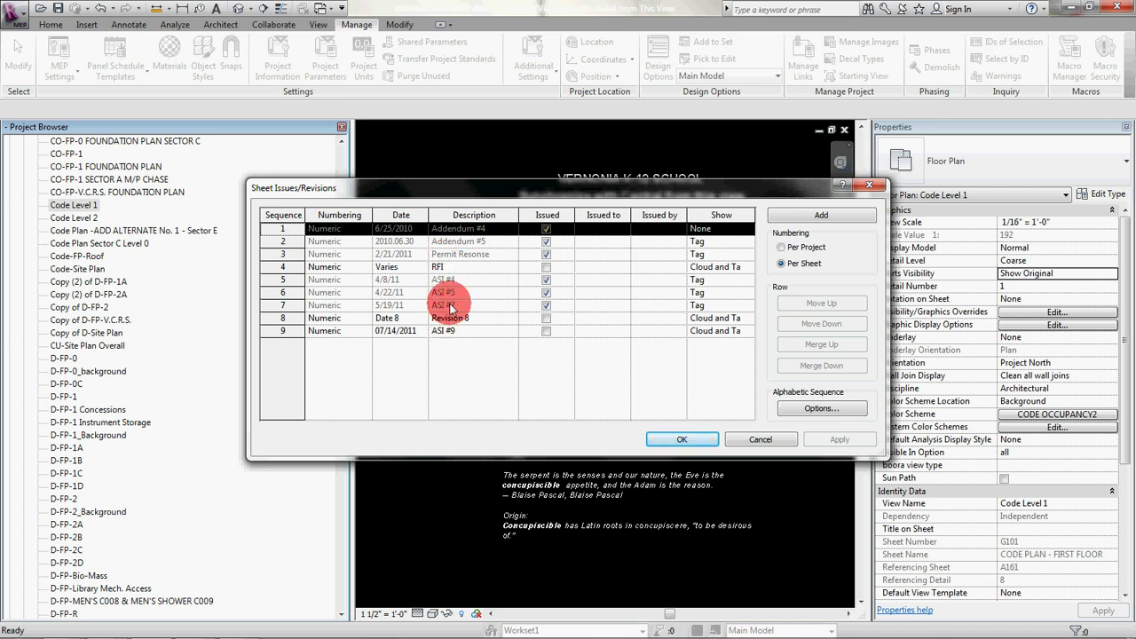
pyautogui.click(546, 229)
pyautogui.click(546, 242)
pyautogui.click(546, 254)
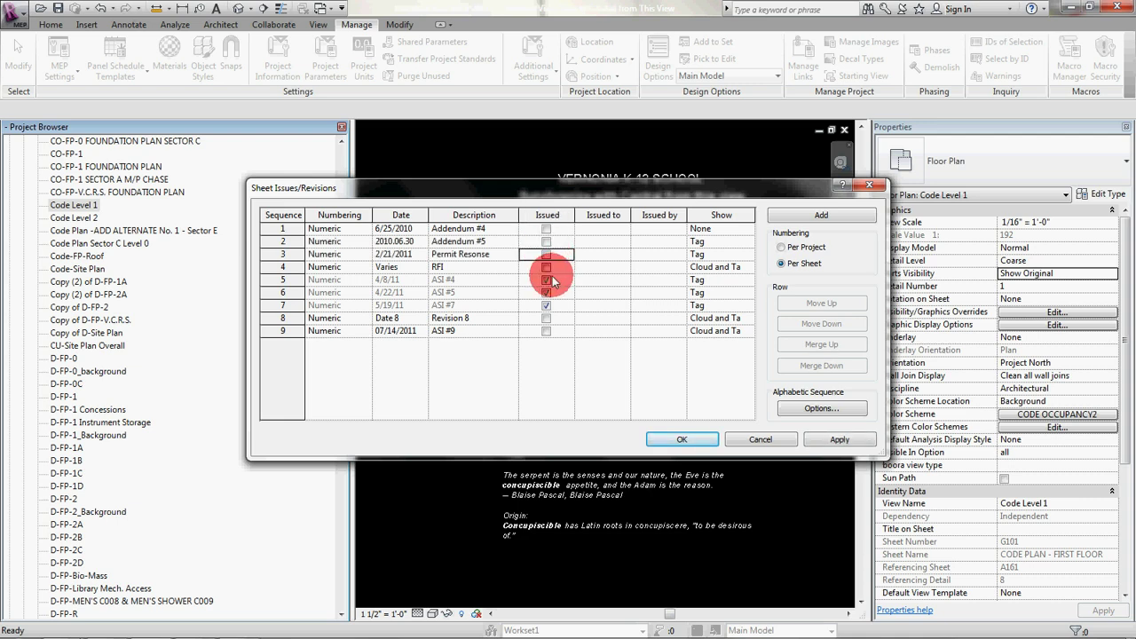
pyautogui.click(545, 279)
pyautogui.click(546, 292)
pyautogui.click(546, 306)
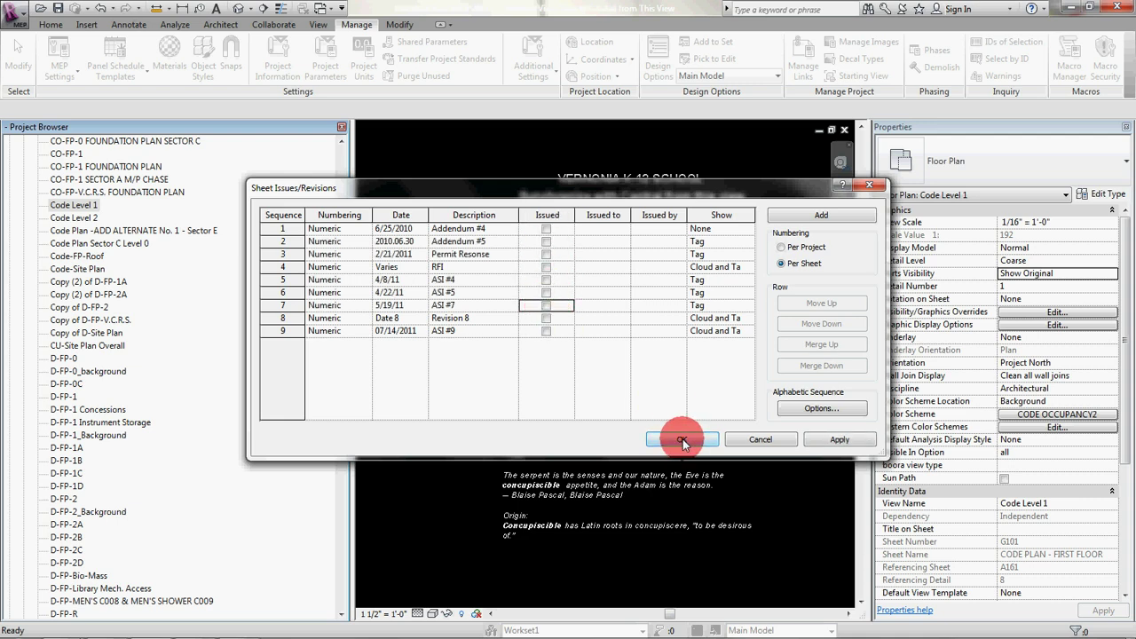
pyautogui.click(682, 439)
pyautogui.click(88, 217)
# Step: Select every floor plan from AAK-FP-0 through Windows-FP-2
pyautogui.scroll(3, 96, 238)
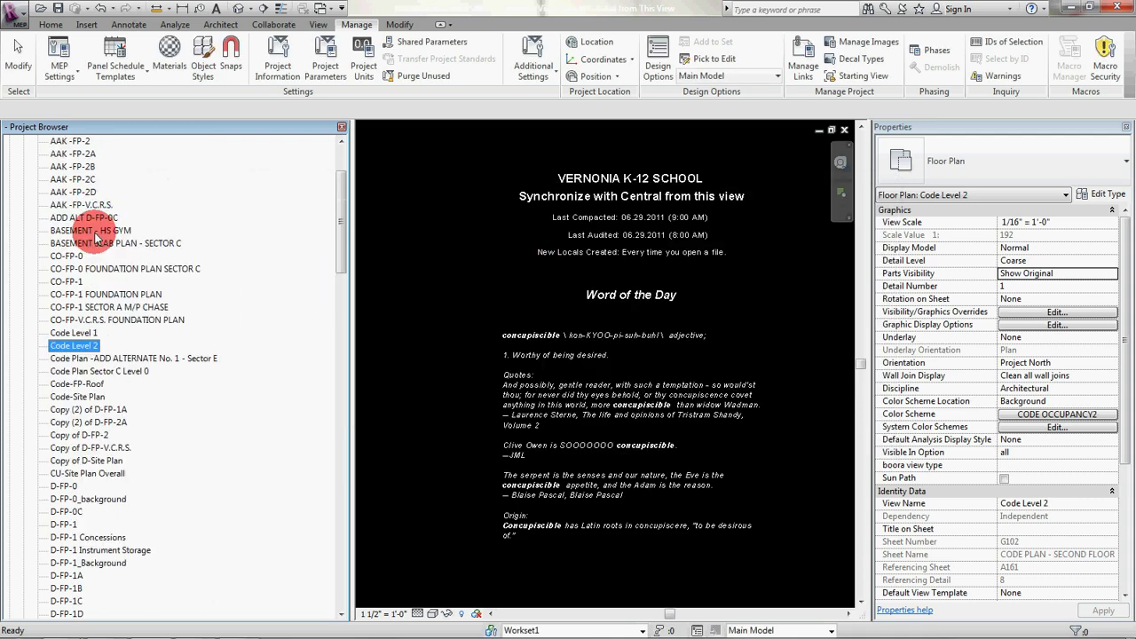
pyautogui.scroll(3, 96, 238)
pyautogui.click(71, 166)
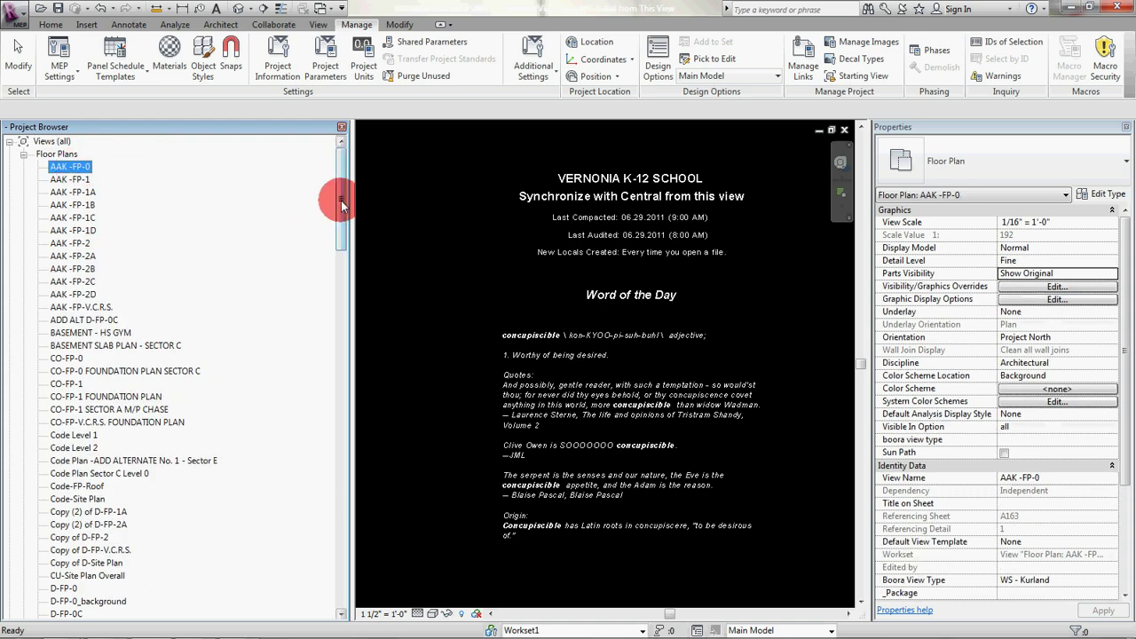
pyautogui.moveTo(341, 204); pyautogui.dragTo(342, 439)
pyautogui.keyDown('shift'); pyautogui.click(88, 524); pyautogui.keyUp('shift')
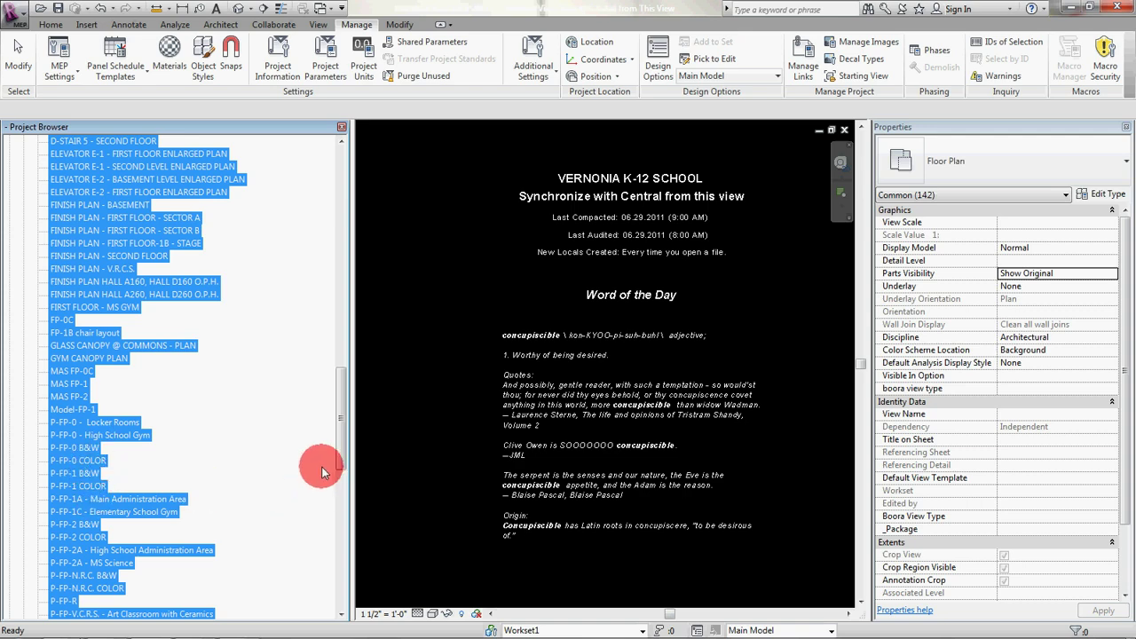
pyautogui.moveTo(335, 431); pyautogui.dragTo(337, 204)
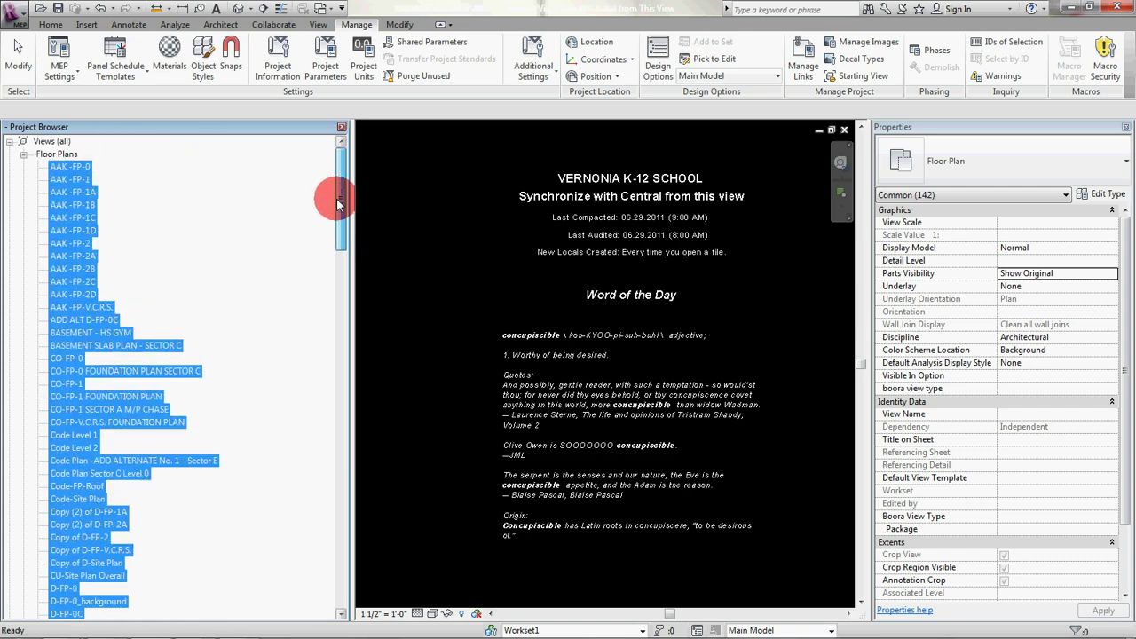
pyautogui.moveTo(82, 168); pyautogui.dragTo(82, 174)
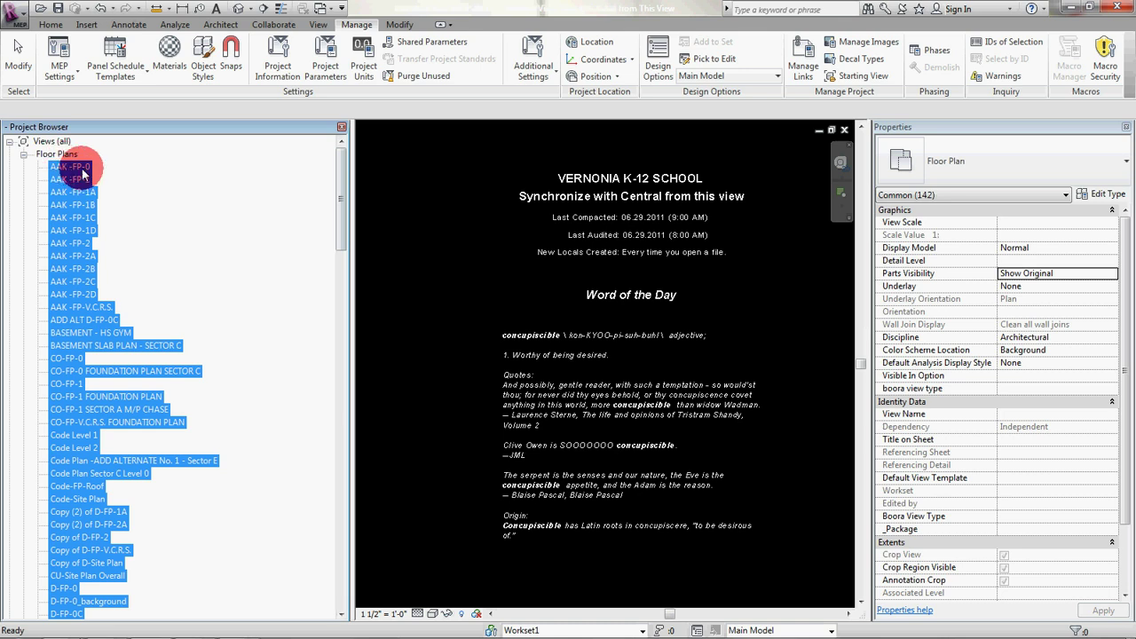
# Step: Keep AAK-FP-1, 1A, 1B, 1C, 1D and AAK-FP-2, then delete the other plans, accepting the warning
pyautogui.keyDown('ctrl'); pyautogui.click(83, 179); pyautogui.keyUp('ctrl')
pyautogui.keyDown('ctrl'); pyautogui.click(87, 192); pyautogui.keyUp('ctrl')
pyautogui.keyDown('ctrl'); pyautogui.click(89, 204); pyautogui.keyUp('ctrl')
pyautogui.keyDown('ctrl'); pyautogui.click(91, 217); pyautogui.keyUp('ctrl')
pyautogui.keyDown('ctrl'); pyautogui.click(98, 230); pyautogui.keyUp('ctrl')
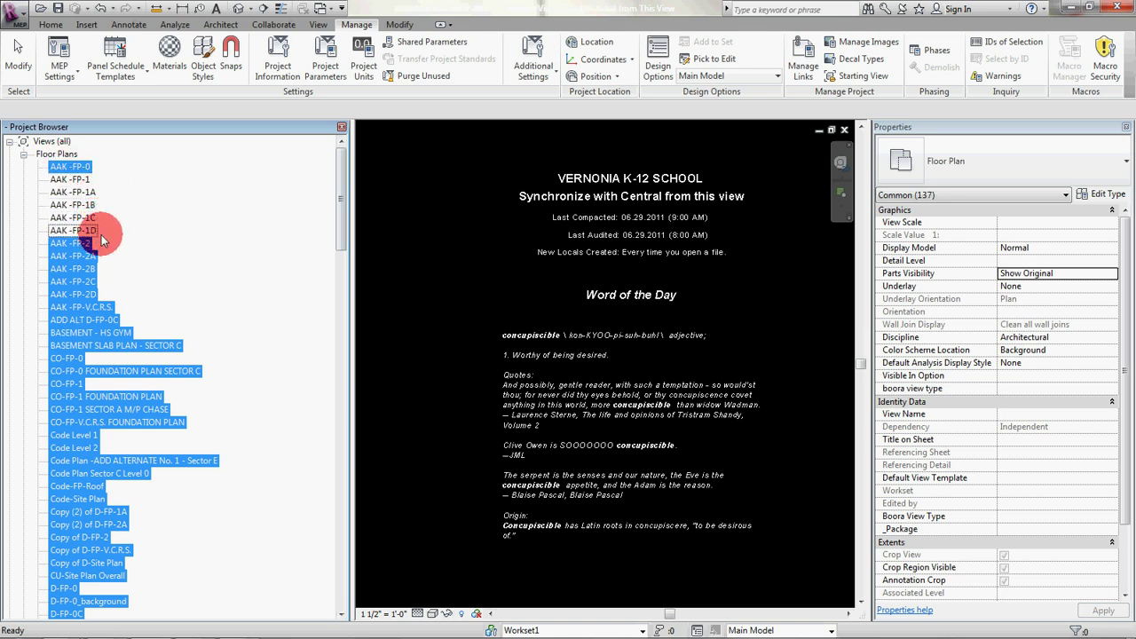
pyautogui.keyDown('ctrl'); pyautogui.click(83, 244); pyautogui.keyUp('ctrl')
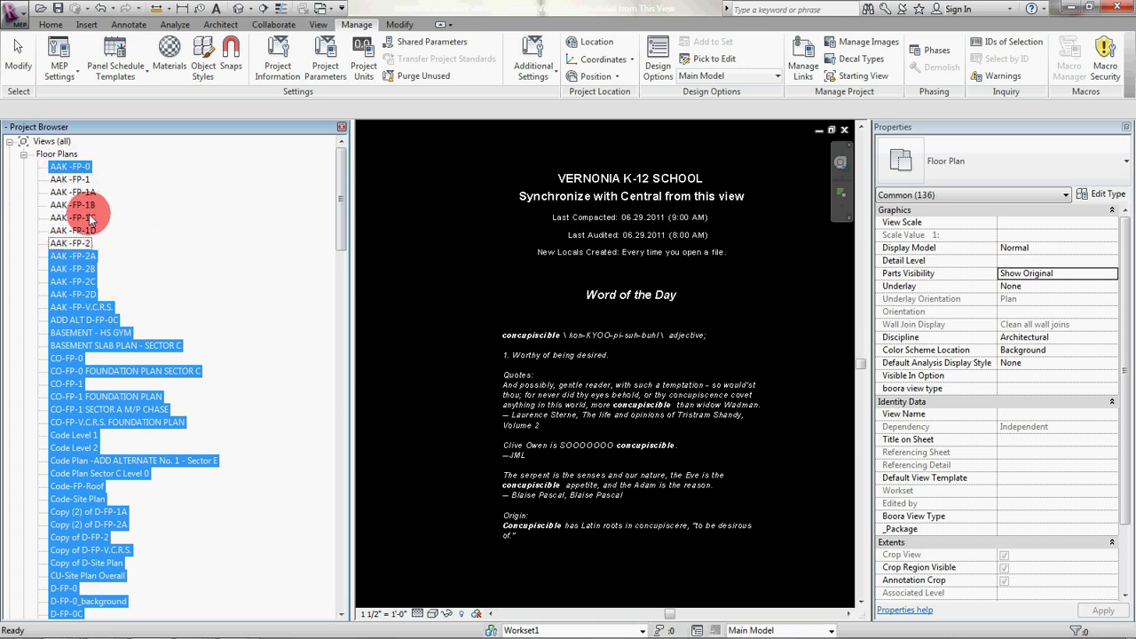
pyautogui.rightClick(80, 282)
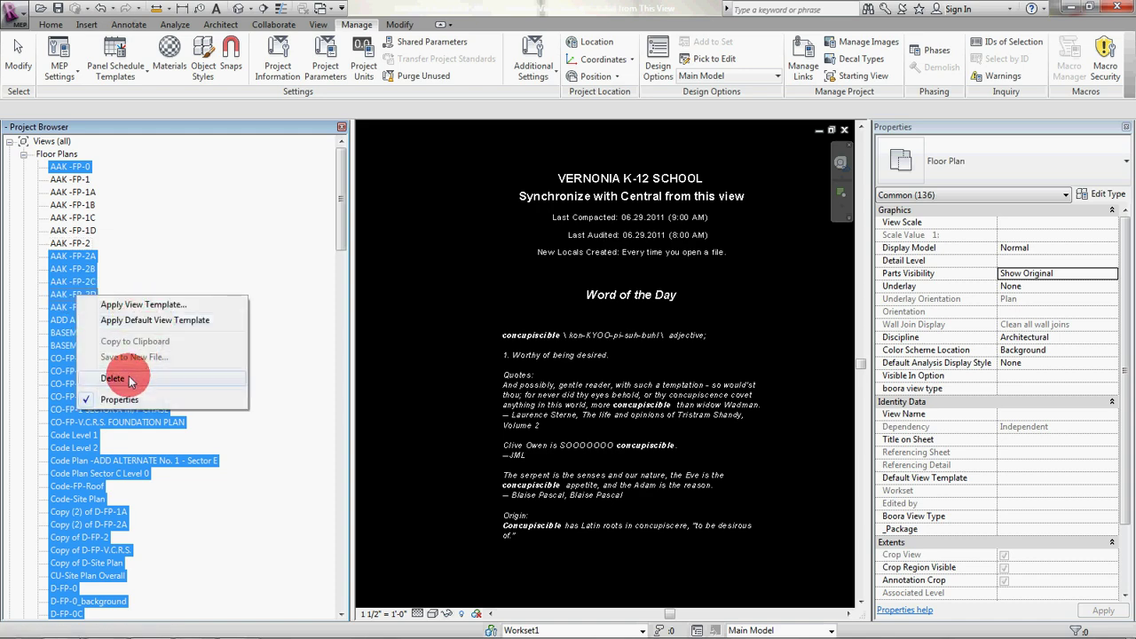
pyautogui.click(243, 291)
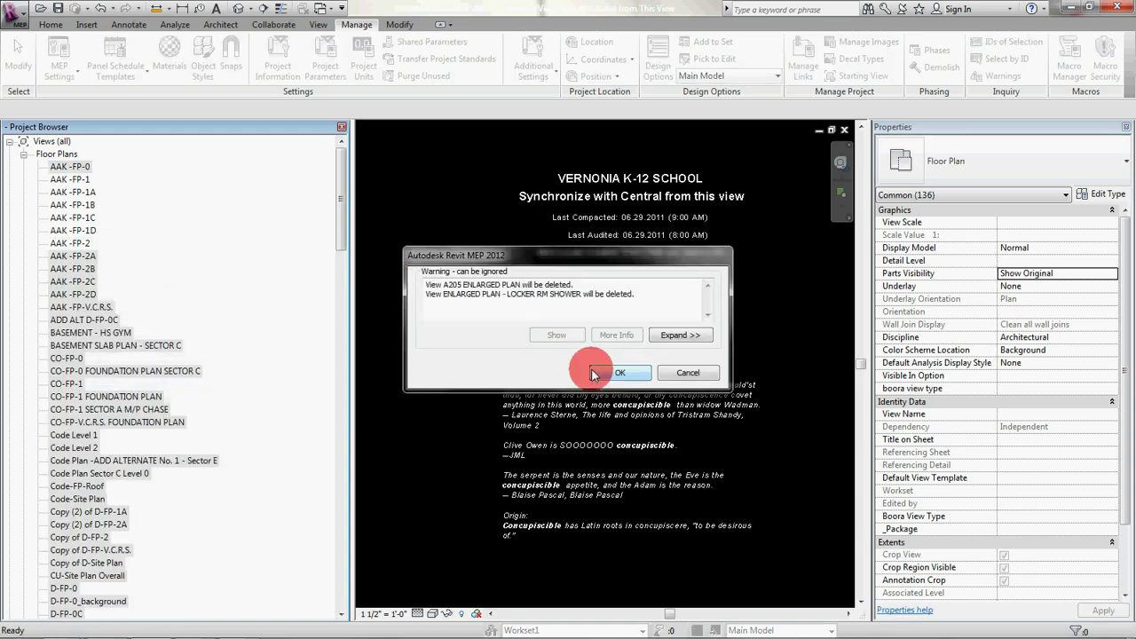
pyautogui.click(648, 376)
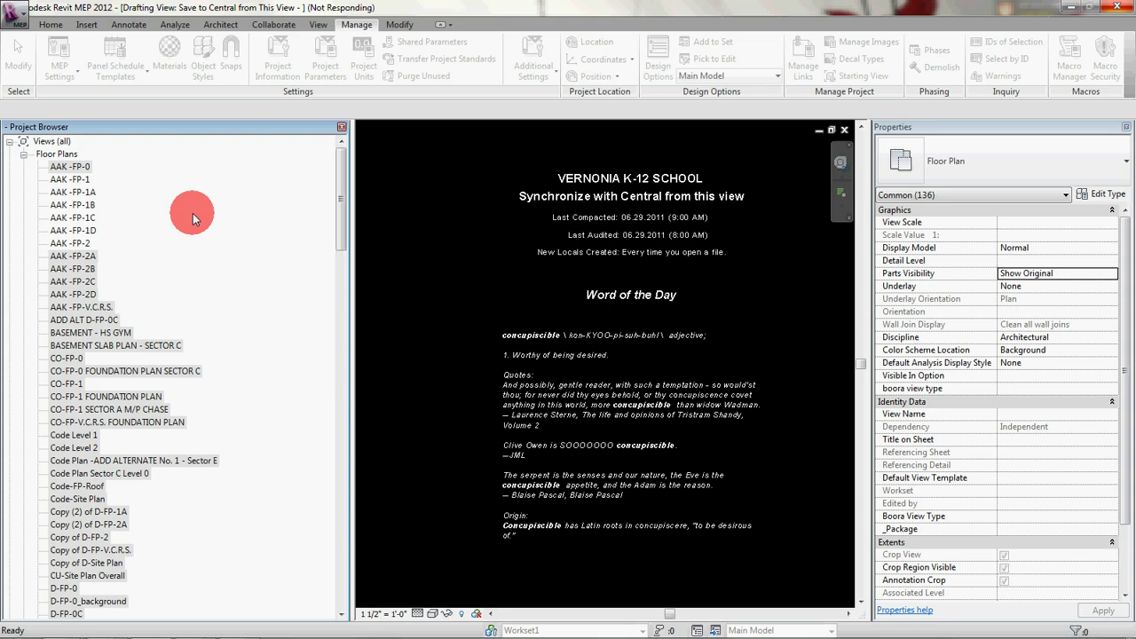
pyautogui.click(25, 627)
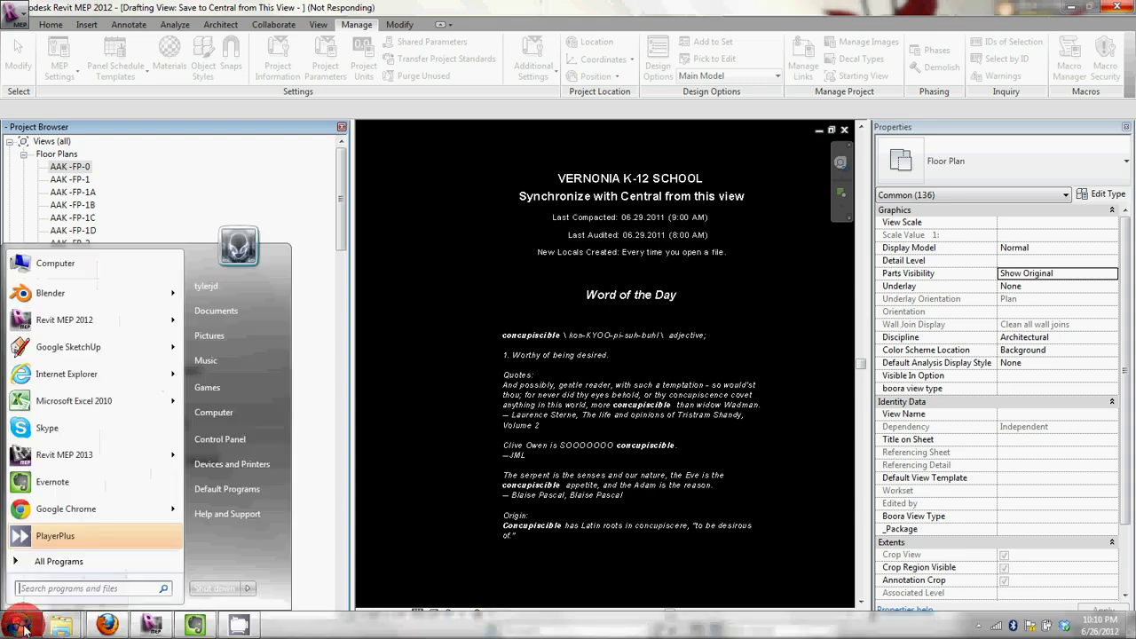
pyautogui.click(222, 417)
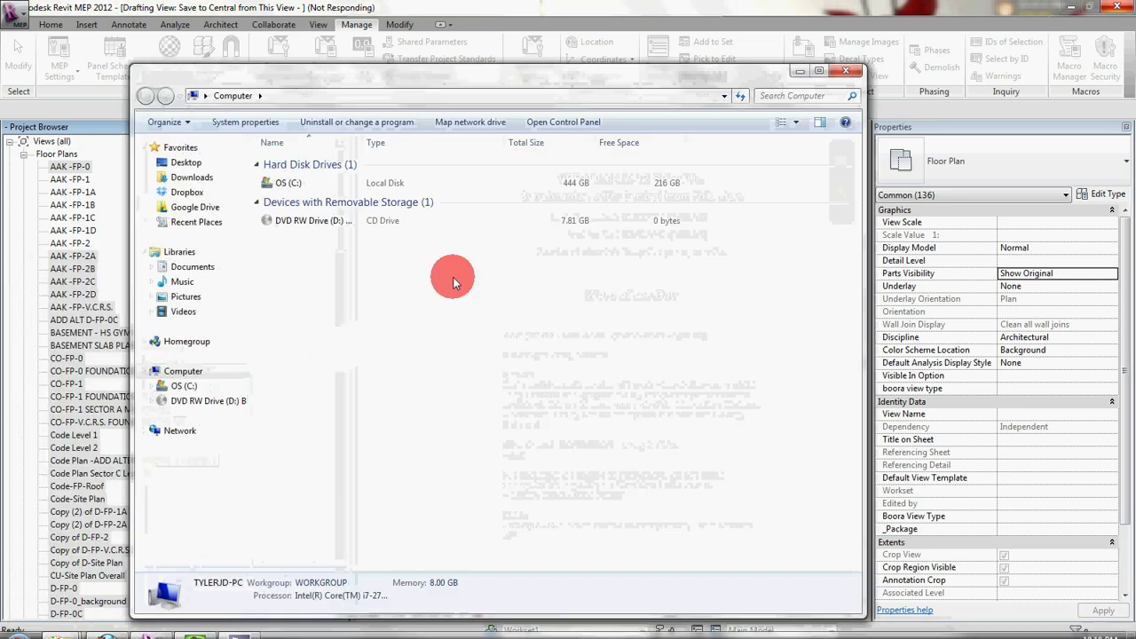
pyautogui.rightClick(377, 600)
pyautogui.click(437, 607)
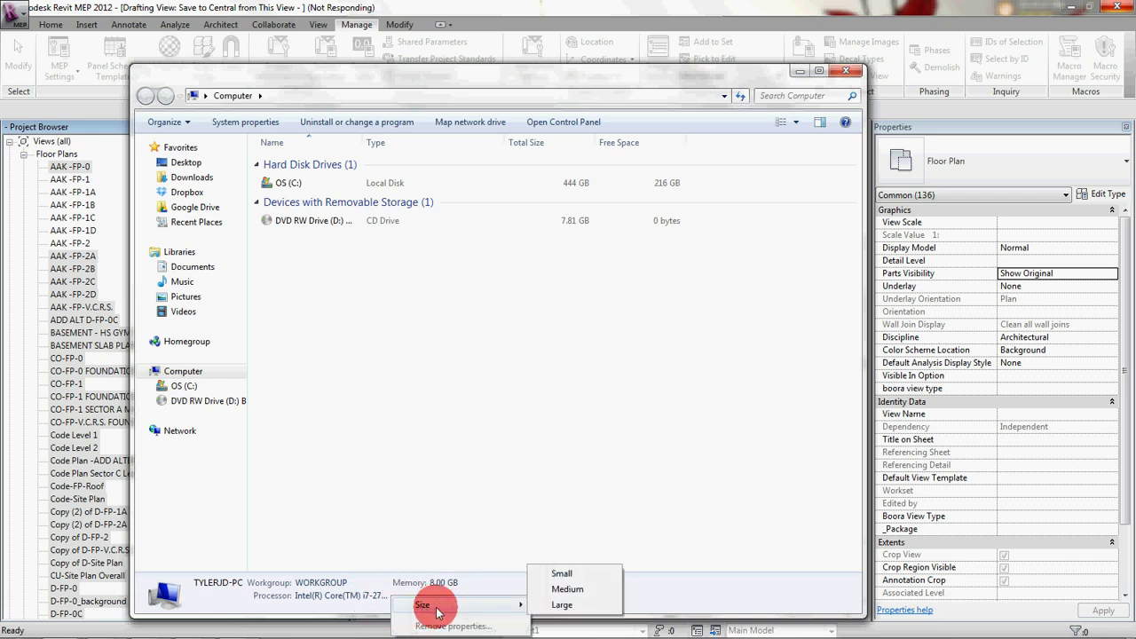
pyautogui.click(360, 599)
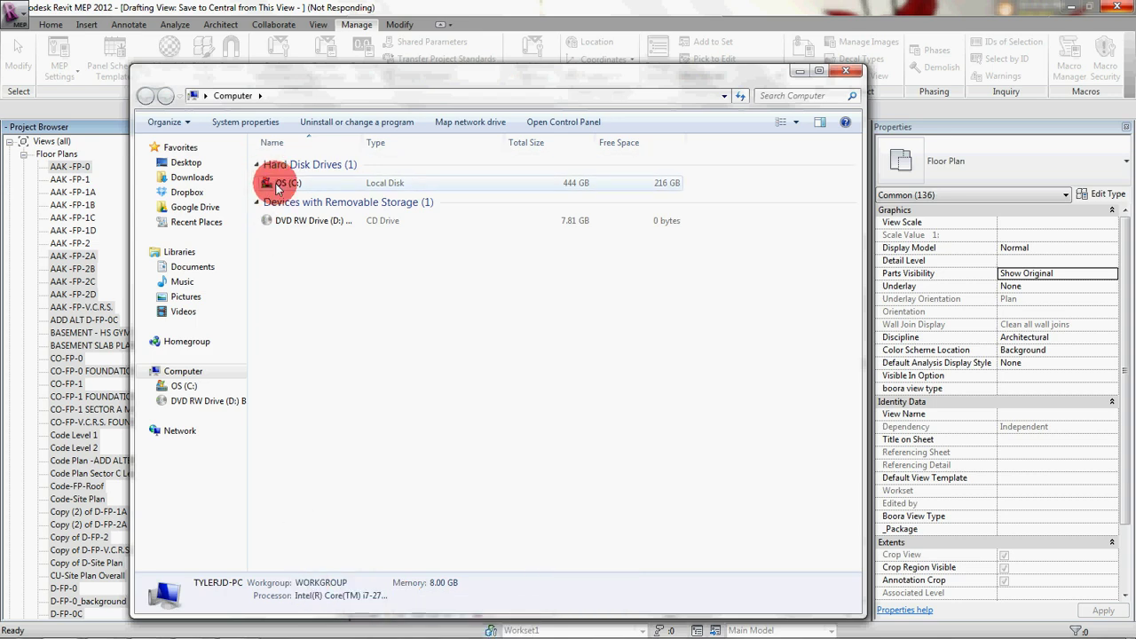
pyautogui.click(188, 165)
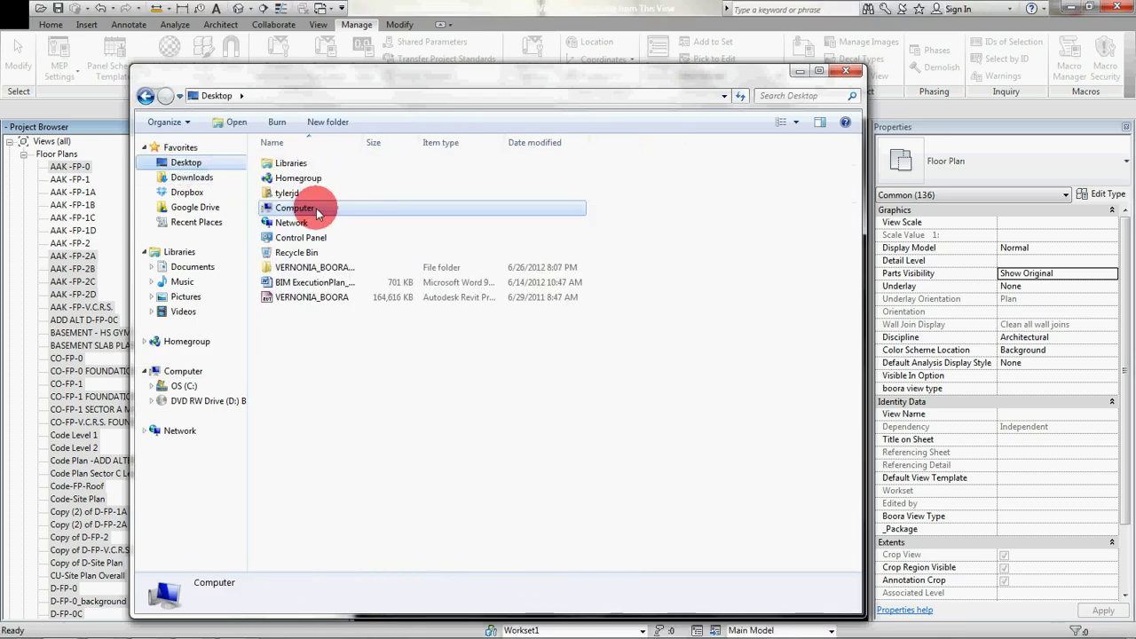
pyautogui.rightClick(292, 207)
pyautogui.click(338, 359)
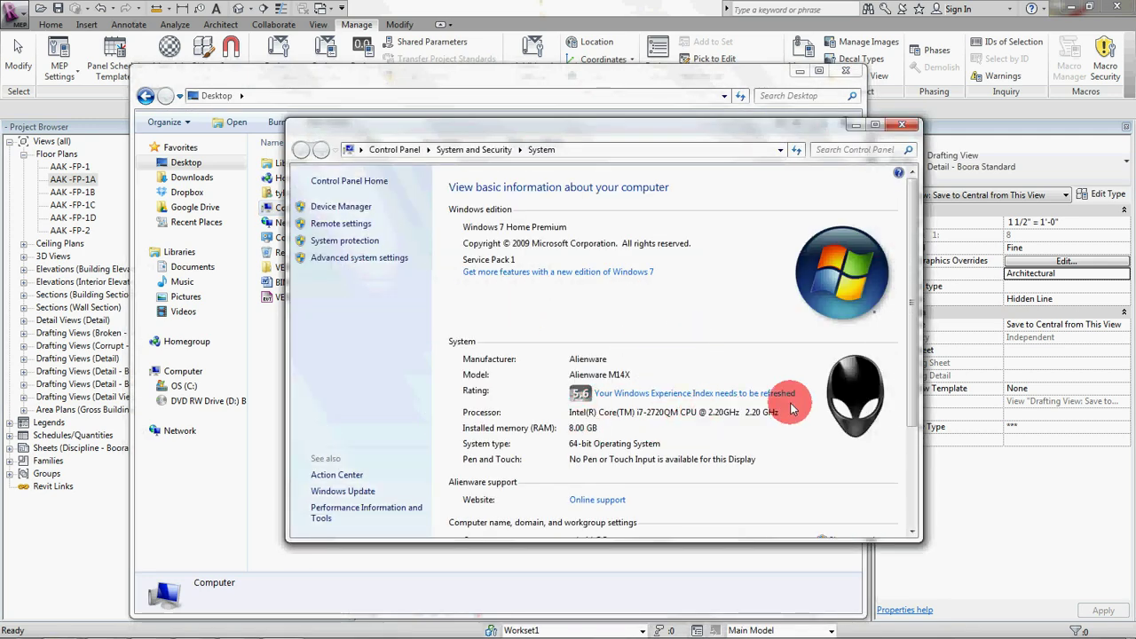
pyautogui.click(901, 124)
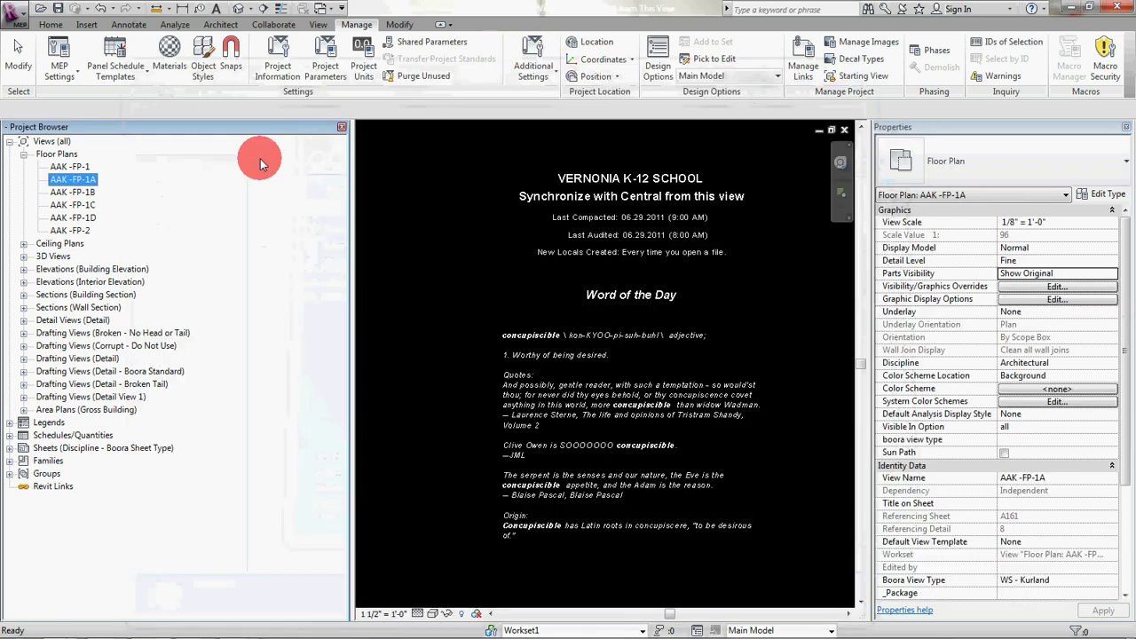
# Step: Delete all ceiling plans, from AV Study Plan - Classroom through Level E
pyautogui.click(24, 154)
pyautogui.click(24, 167)
pyautogui.click(63, 179)
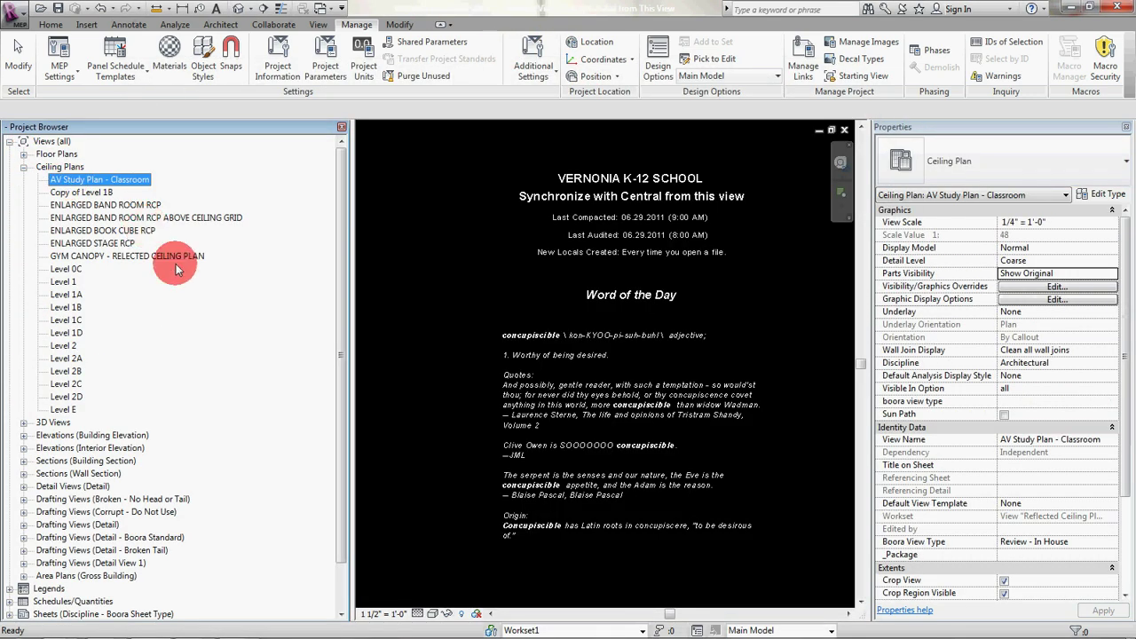
pyautogui.keyDown('shift'); pyautogui.click(66, 411); pyautogui.keyUp('shift')
pyautogui.rightClick(56, 216)
pyautogui.click(97, 323)
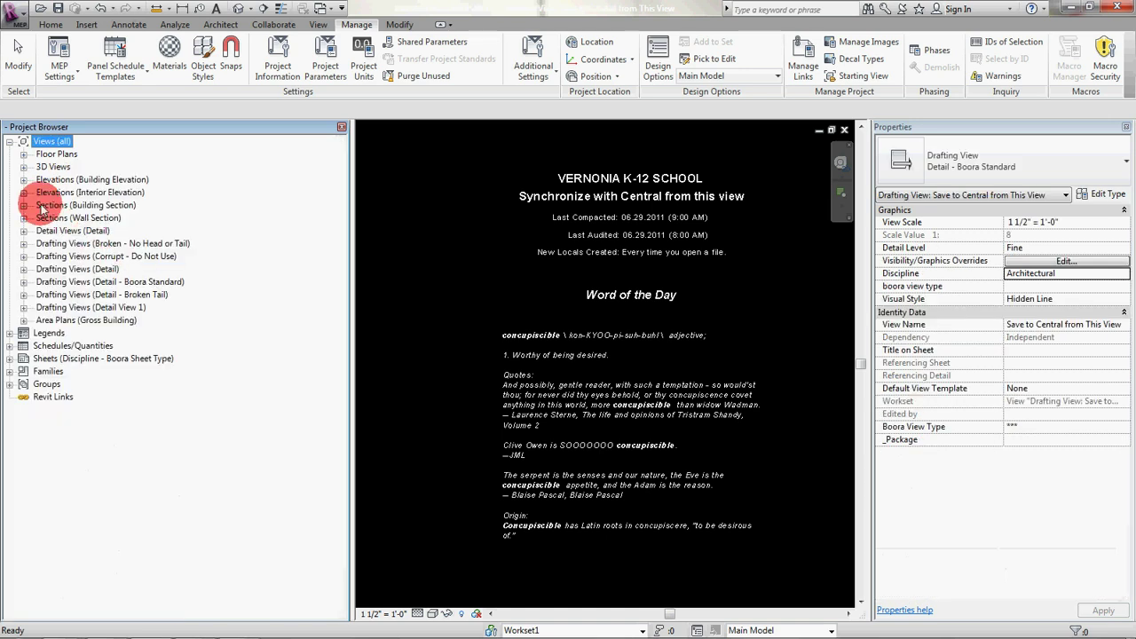
# Step: Delete all 3D views, from 2nd floor main stair to the last one
pyautogui.click(24, 168)
pyautogui.click(89, 151)
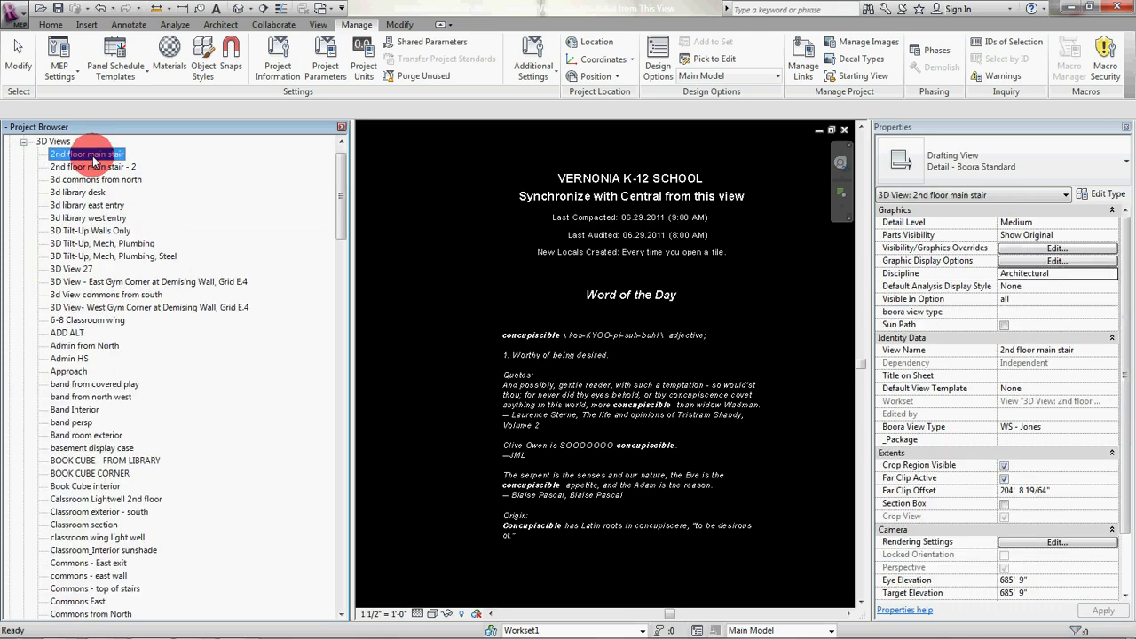
pyautogui.scroll(-3, 133, 372)
pyautogui.scroll(5, 55, 207)
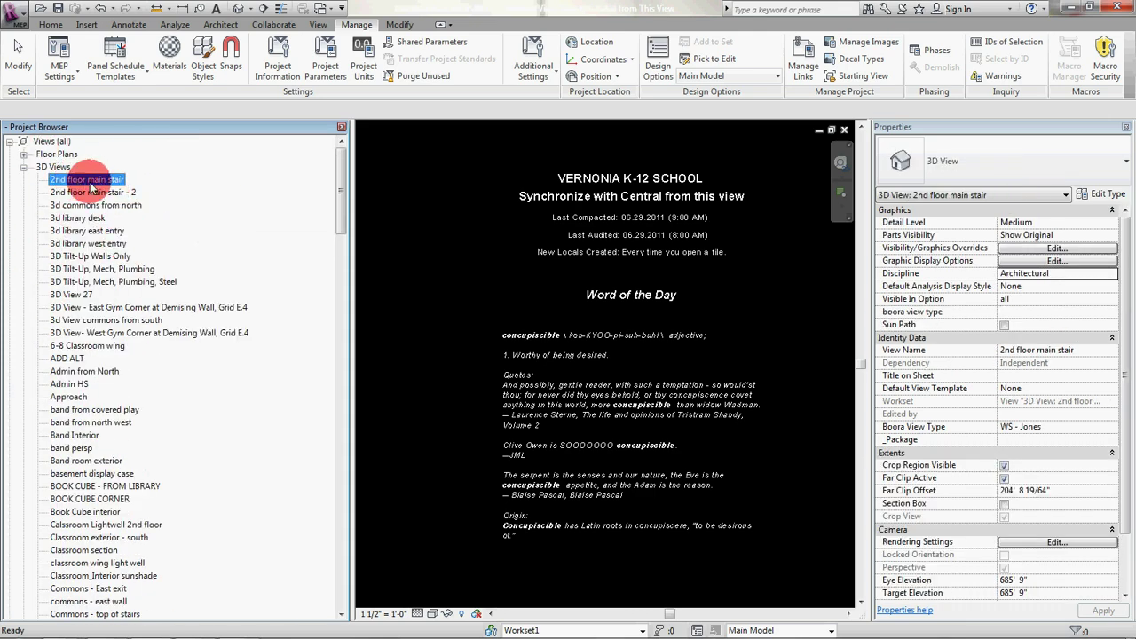
pyautogui.scroll(-10, 124, 337)
pyautogui.scroll(-15, 136, 349)
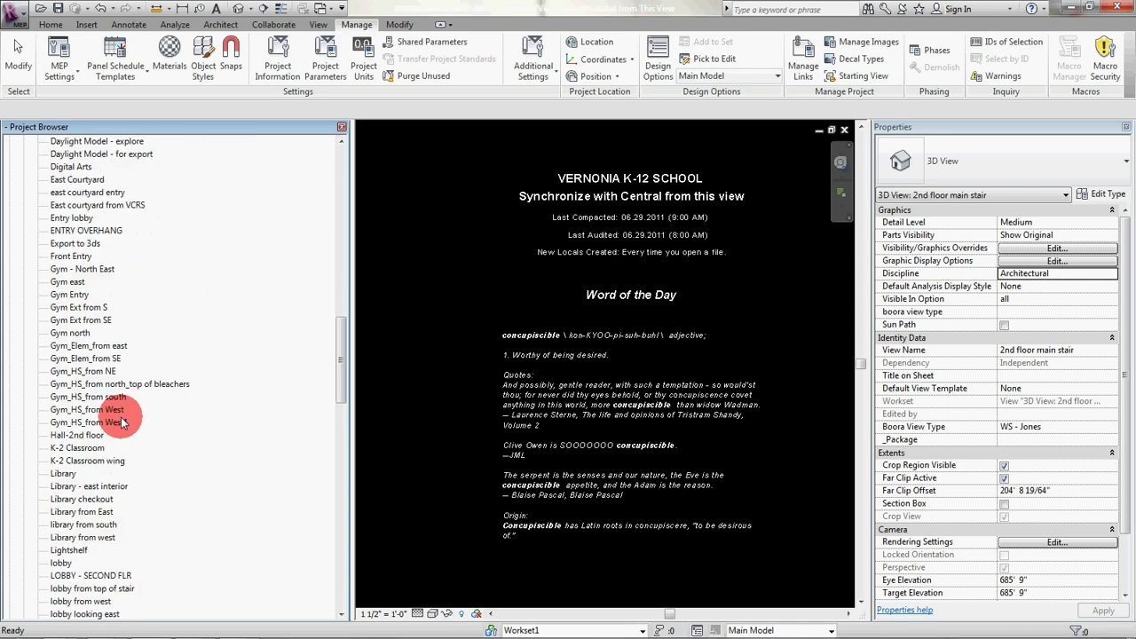
pyautogui.scroll(-15, 129, 413)
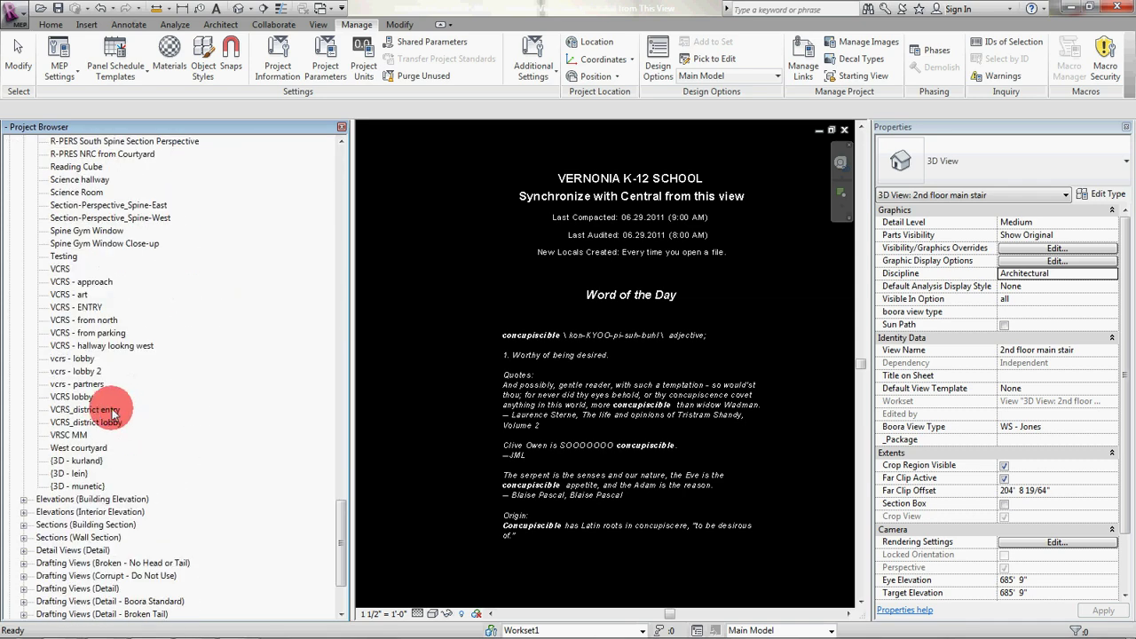
pyautogui.keyDown('shift'); pyautogui.click(78, 373); pyautogui.keyUp('shift')
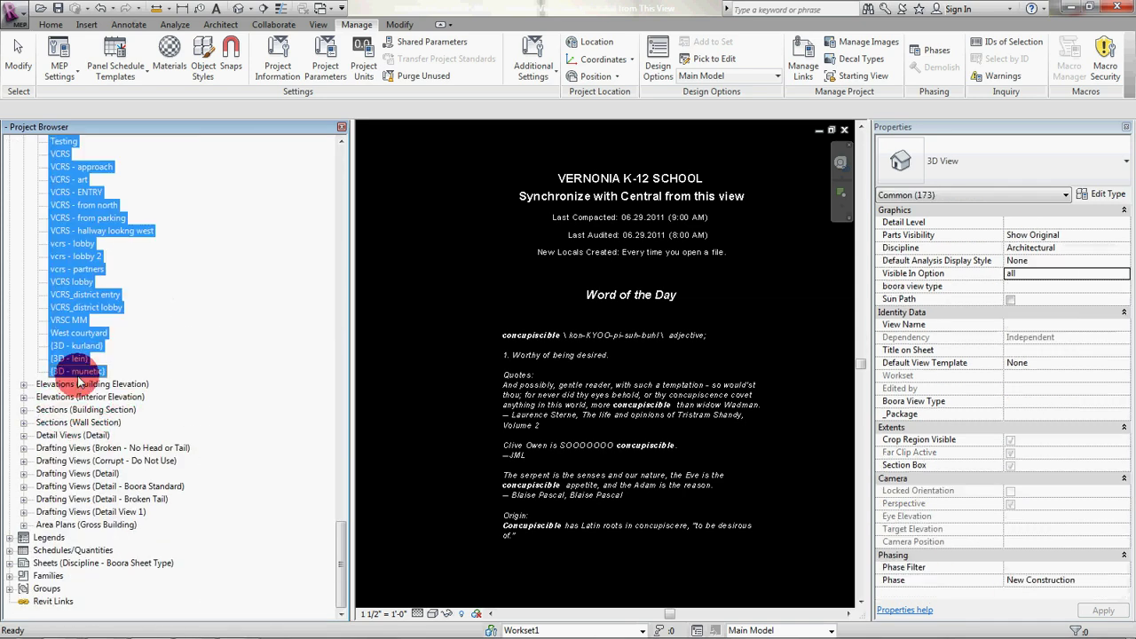
pyautogui.rightClick(66, 196)
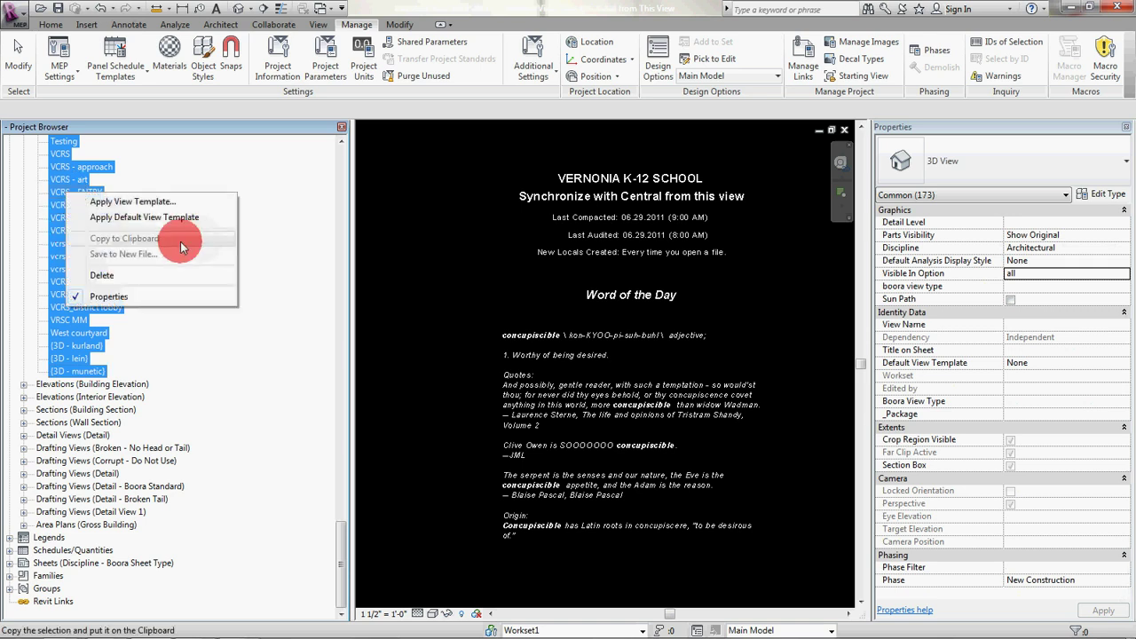
pyautogui.click(101, 296)
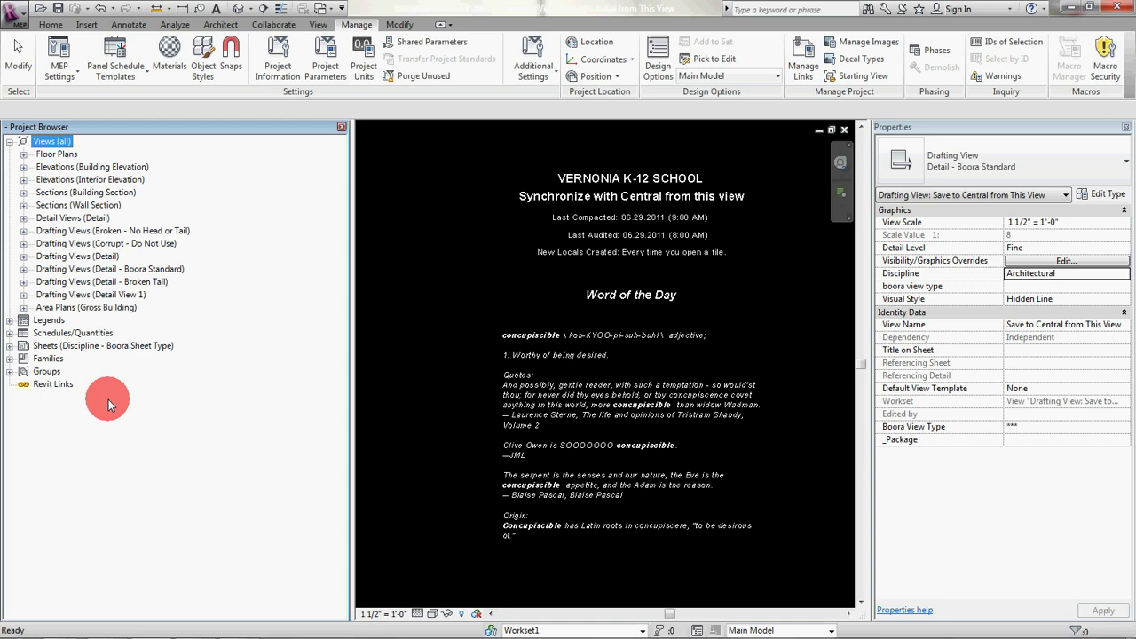
# Step: Delete the building elevations from CENTRAL SPINE - EAST through WEIGHTS AND WRESTLING - EAST
pyautogui.click(24, 167)
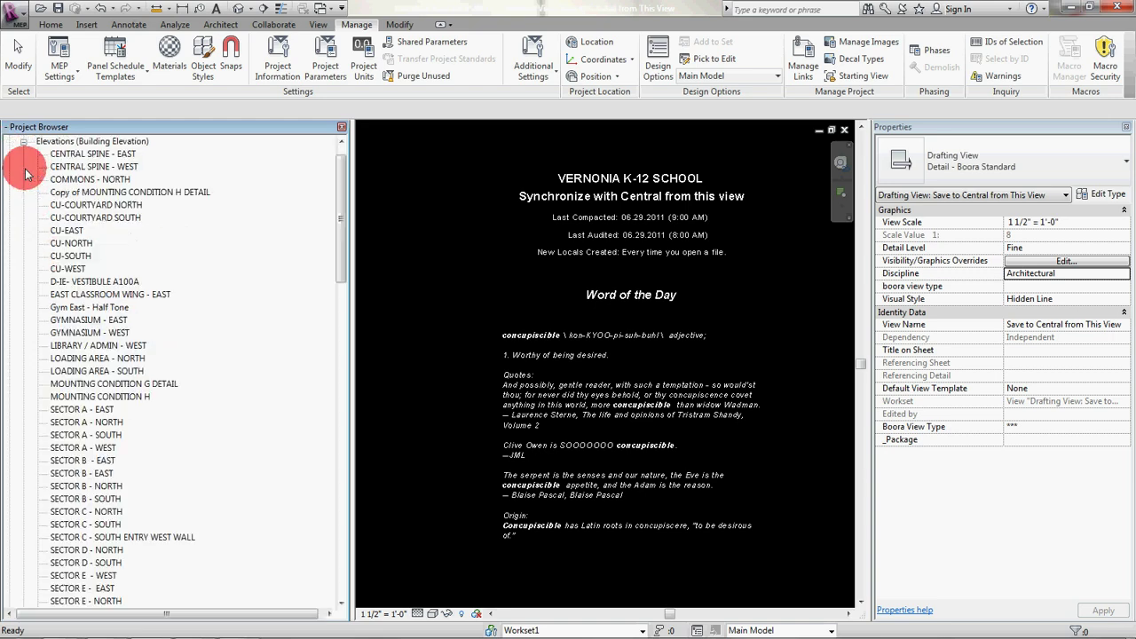
pyautogui.click(84, 153)
pyautogui.scroll(-9, 128, 485)
pyautogui.scroll(-20, 128, 485)
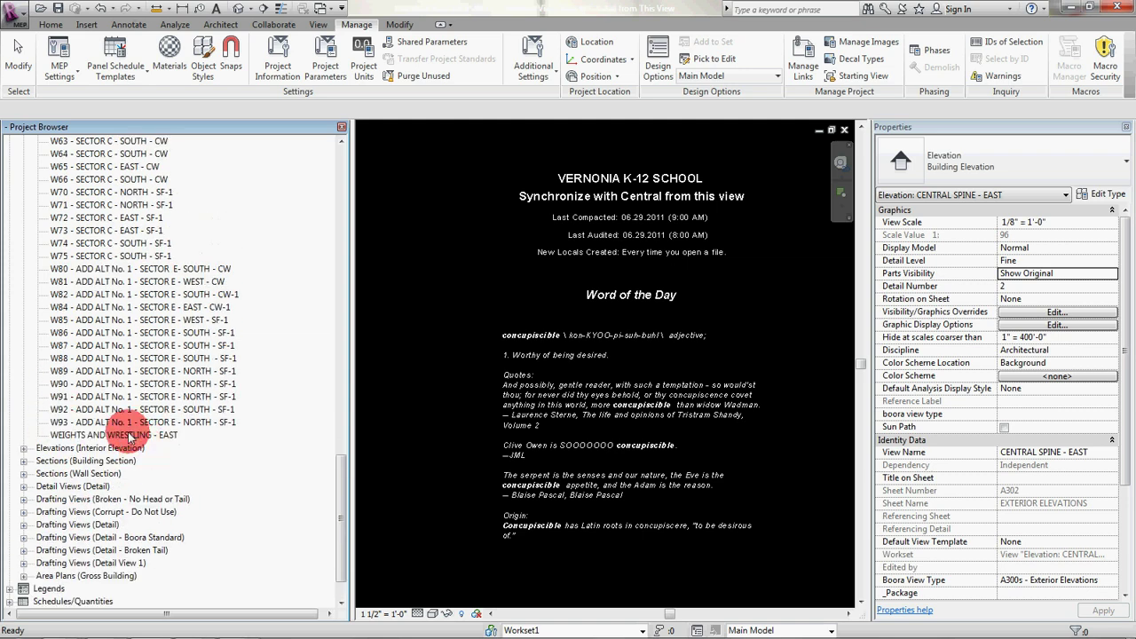
pyautogui.keyDown('shift'); pyautogui.click(128, 435); pyautogui.keyUp('shift')
pyautogui.rightClick(129, 435)
pyautogui.click(141, 407)
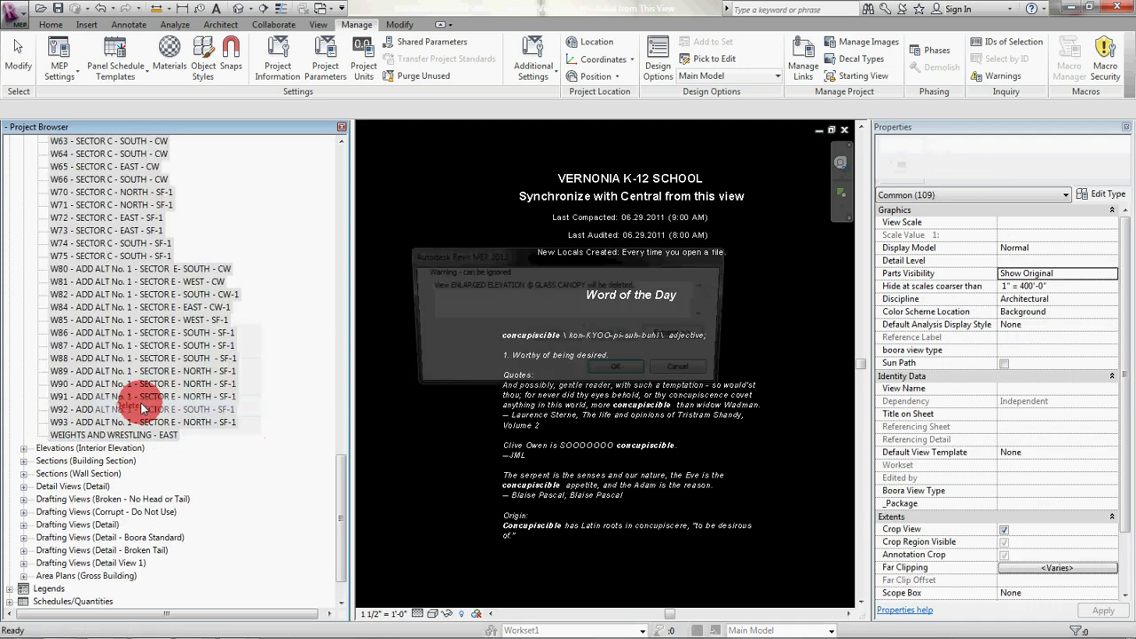
pyautogui.click(676, 367)
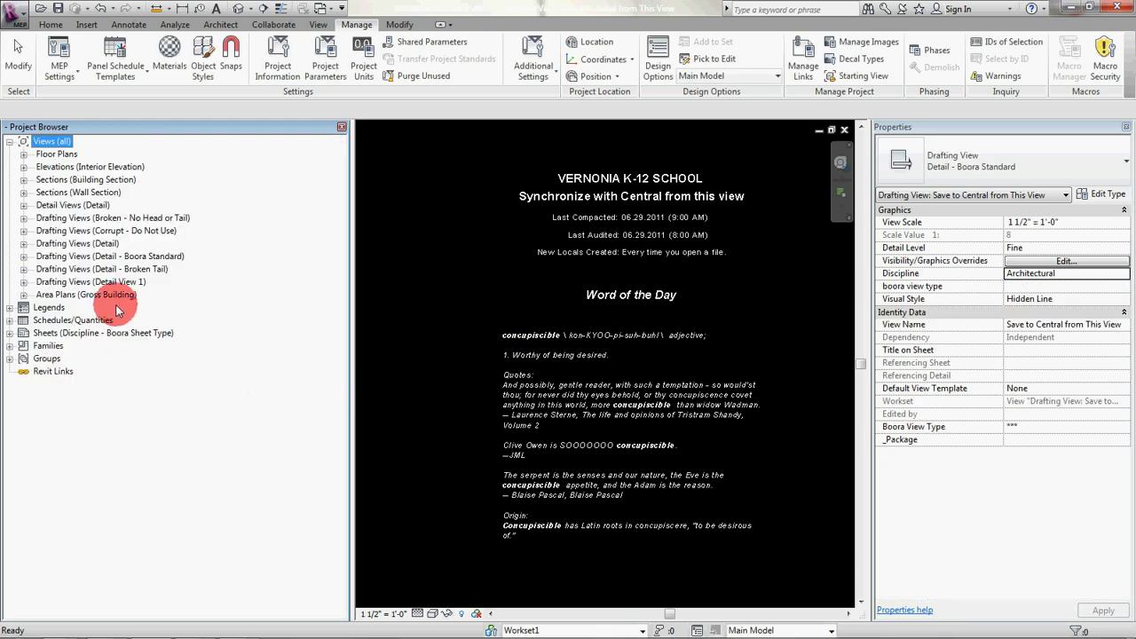
# Step: Delete all interior elevation views through W83
pyautogui.click(24, 167)
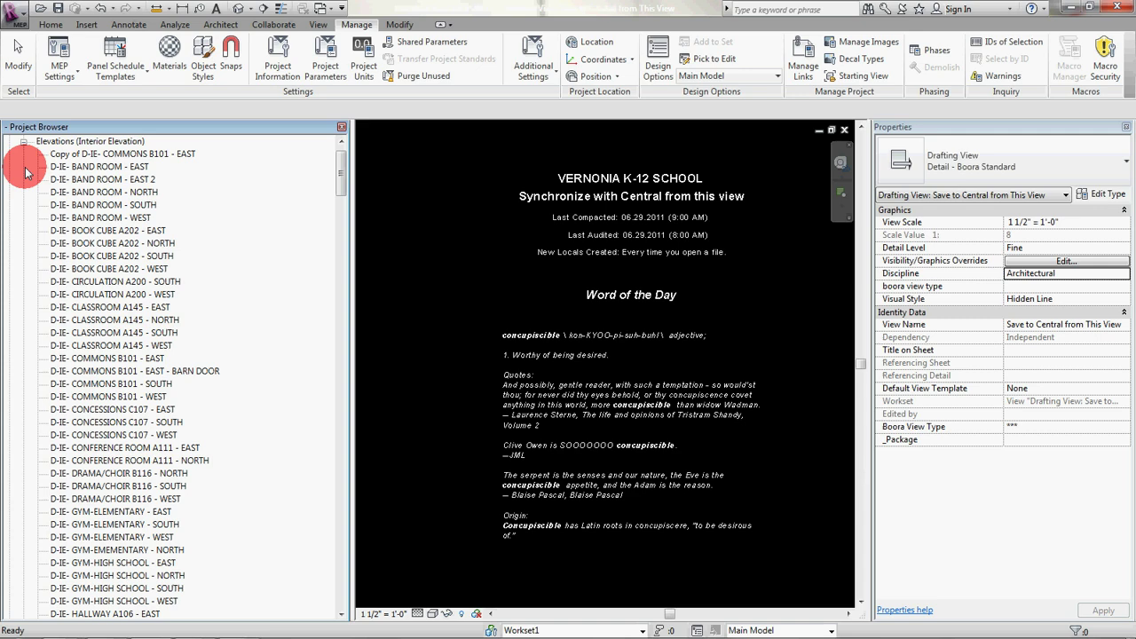
pyautogui.click(93, 152)
pyautogui.scroll(-8, 163, 399)
pyautogui.scroll(-20, 162, 400)
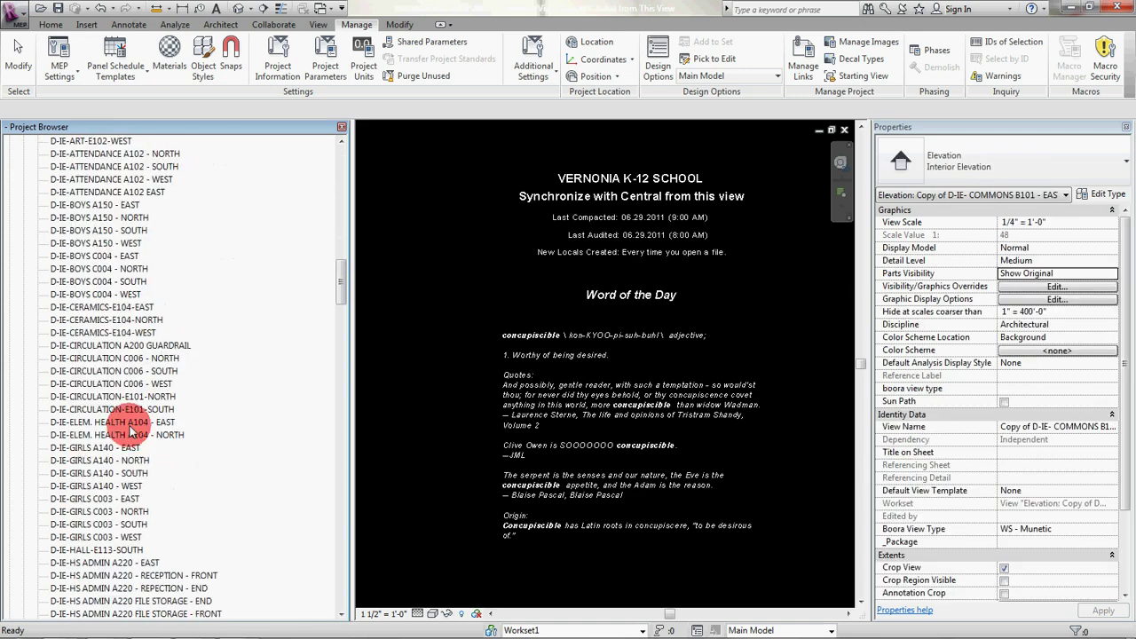
pyautogui.scroll(-20, 140, 450)
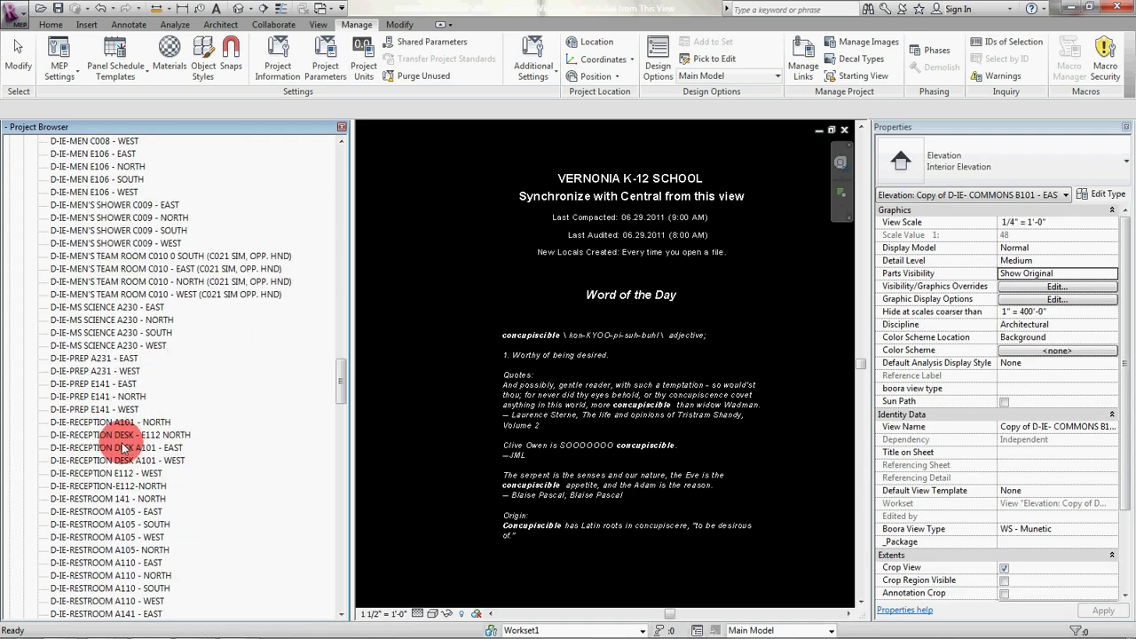
pyautogui.scroll(-20, 136, 459)
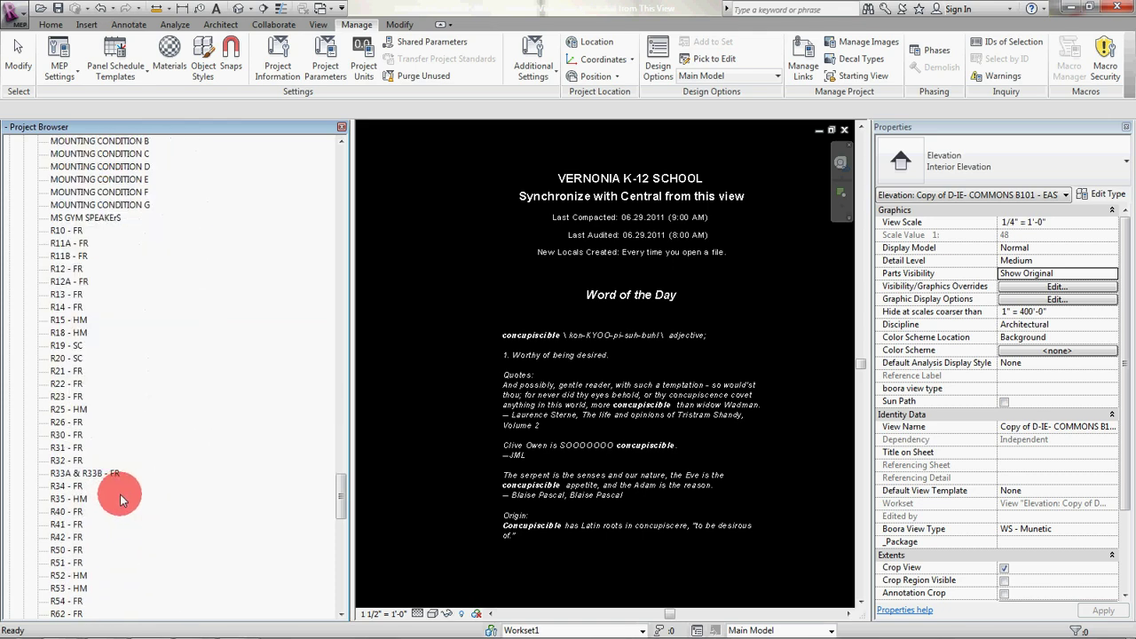
pyautogui.scroll(-6, 107, 499)
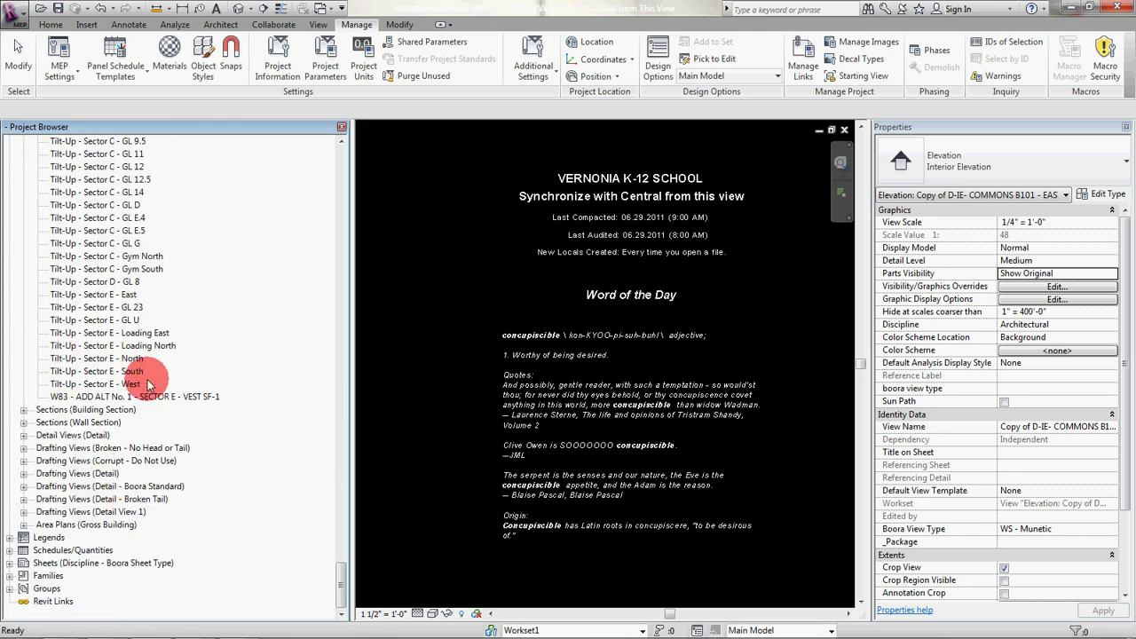
pyautogui.keyDown('shift'); pyautogui.click(98, 397); pyautogui.keyUp('shift')
pyautogui.rightClick(88, 356)
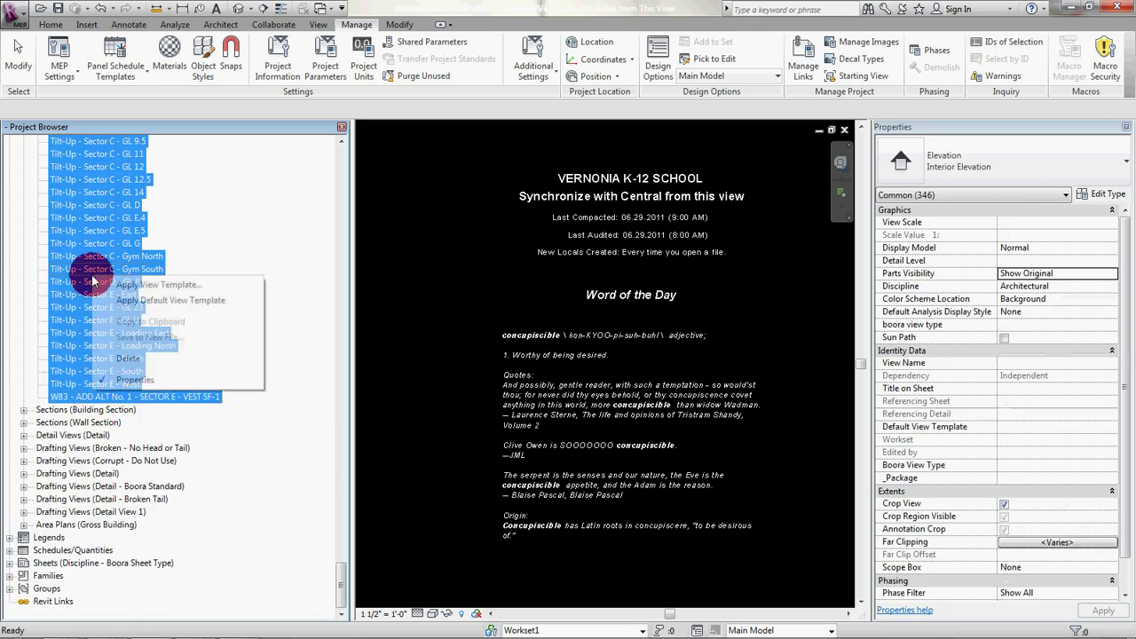
pyautogui.click(157, 355)
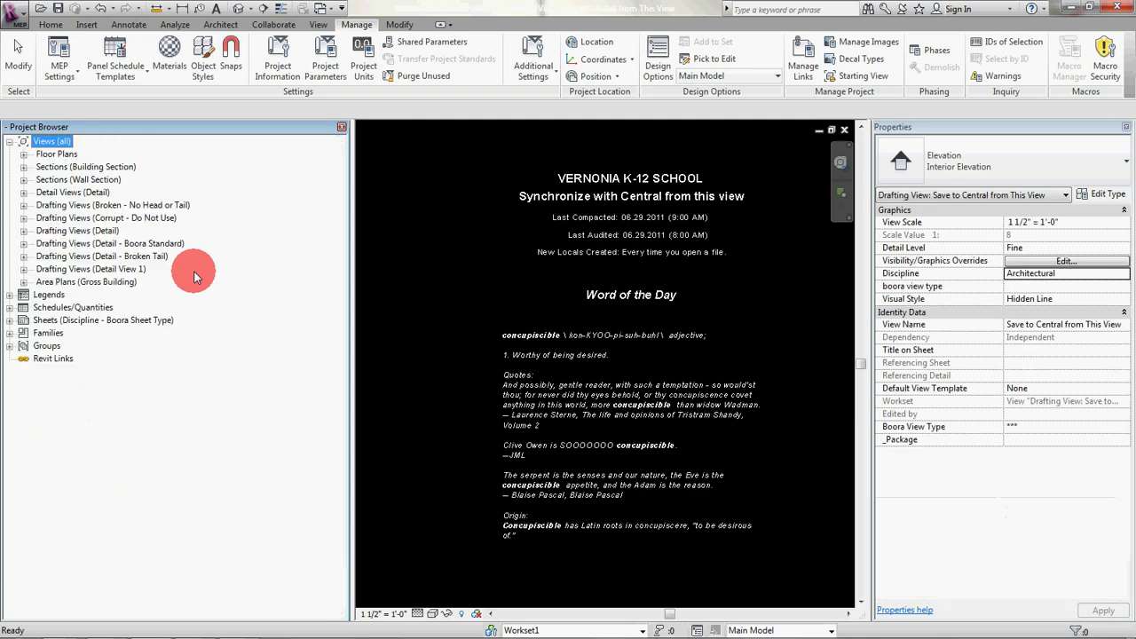
# Step: Delete all 15 building section views, confirming the warning
pyautogui.click(24, 167)
pyautogui.click(89, 180)
pyautogui.keyDown('shift'); pyautogui.click(105, 357); pyautogui.keyUp('shift')
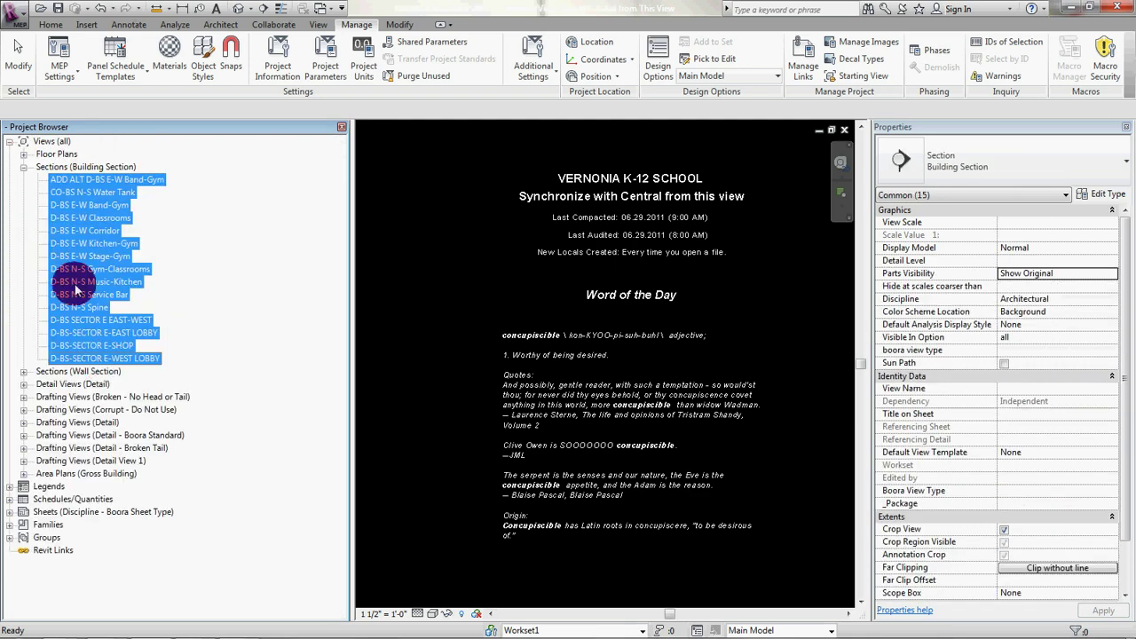
pyautogui.rightClick(75, 288)
pyautogui.click(127, 325)
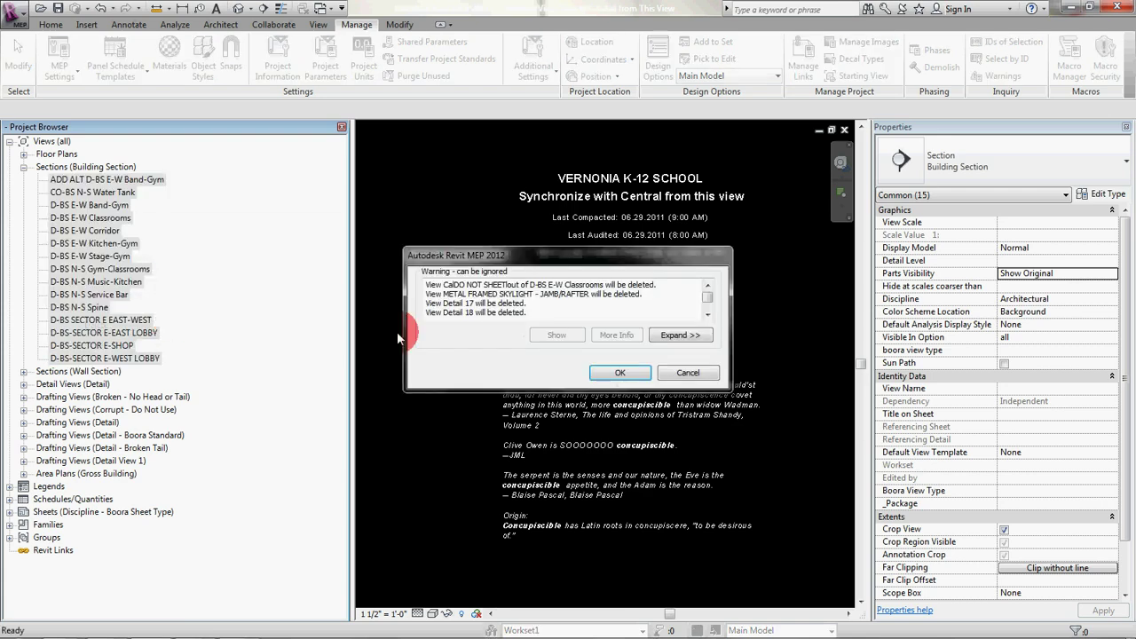
pyautogui.click(610, 376)
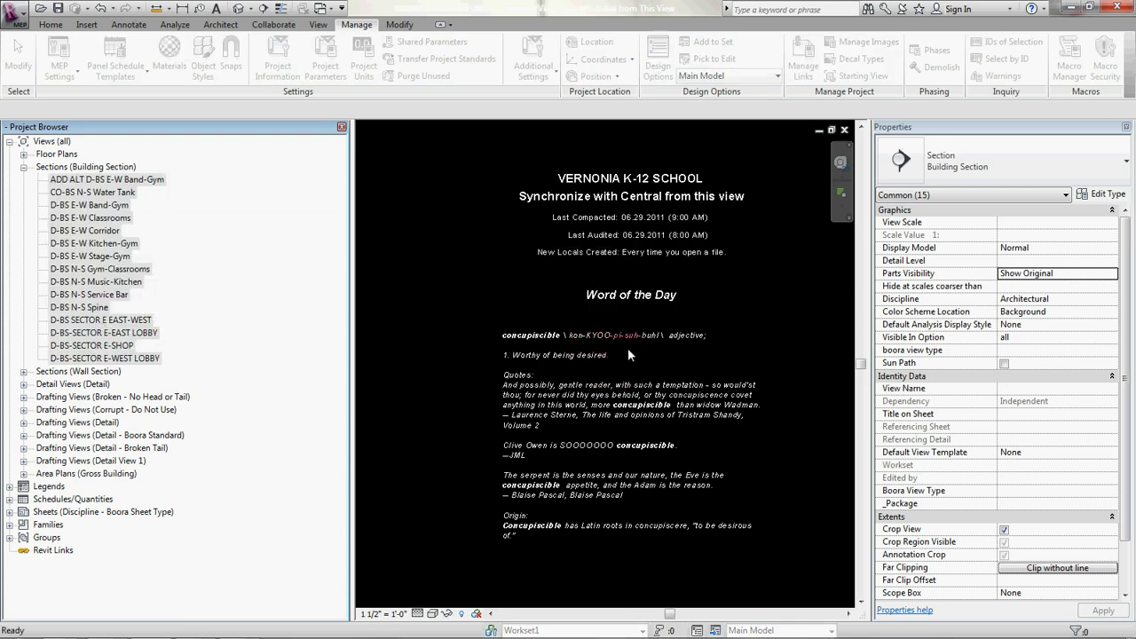
# Step: Delete all 71 wall section views, confirming the warning
pyautogui.click(21, 154)
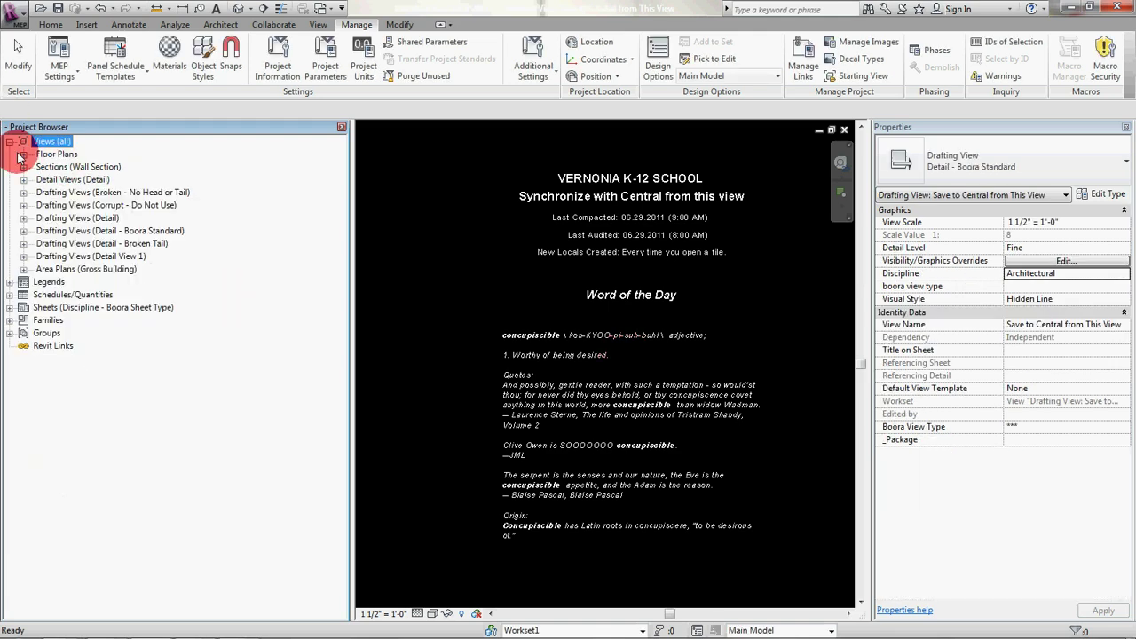
pyautogui.click(24, 167)
pyautogui.click(87, 154)
pyautogui.scroll(-15, 141, 381)
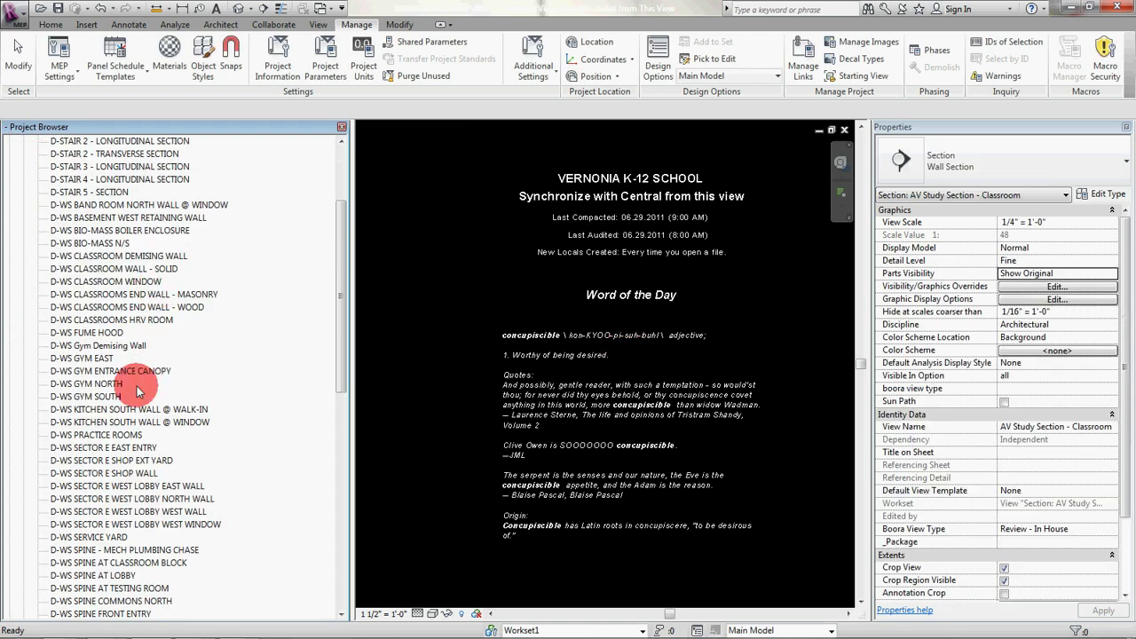
pyautogui.scroll(-4, 121, 425)
pyautogui.keyDown('shift'); pyautogui.click(91, 422); pyautogui.keyUp('shift')
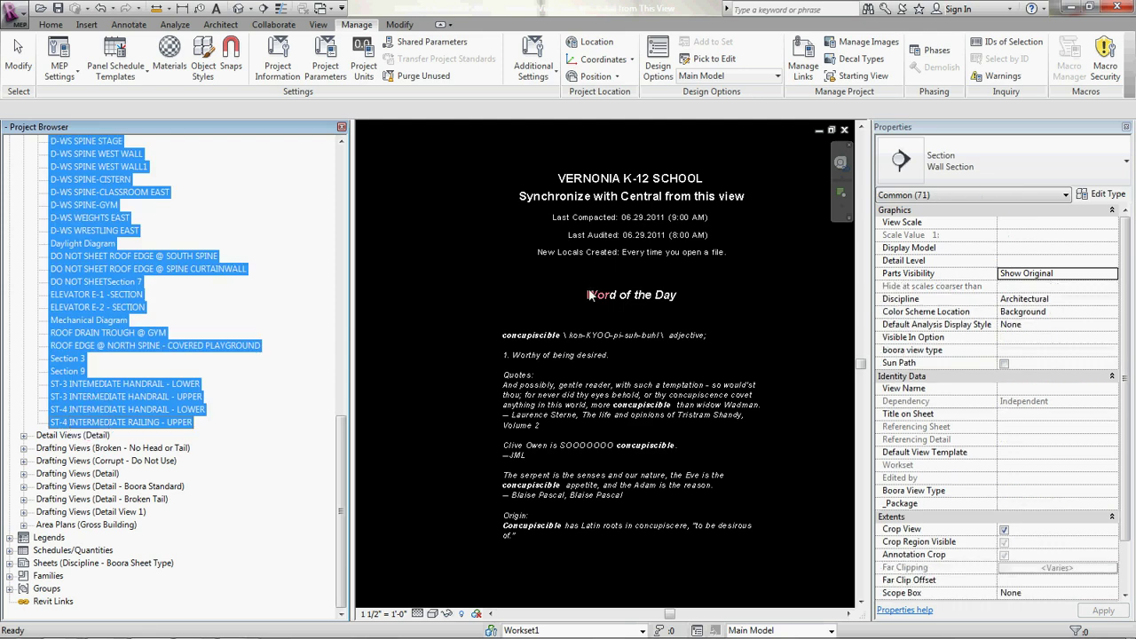
pyautogui.rightClick(108, 393)
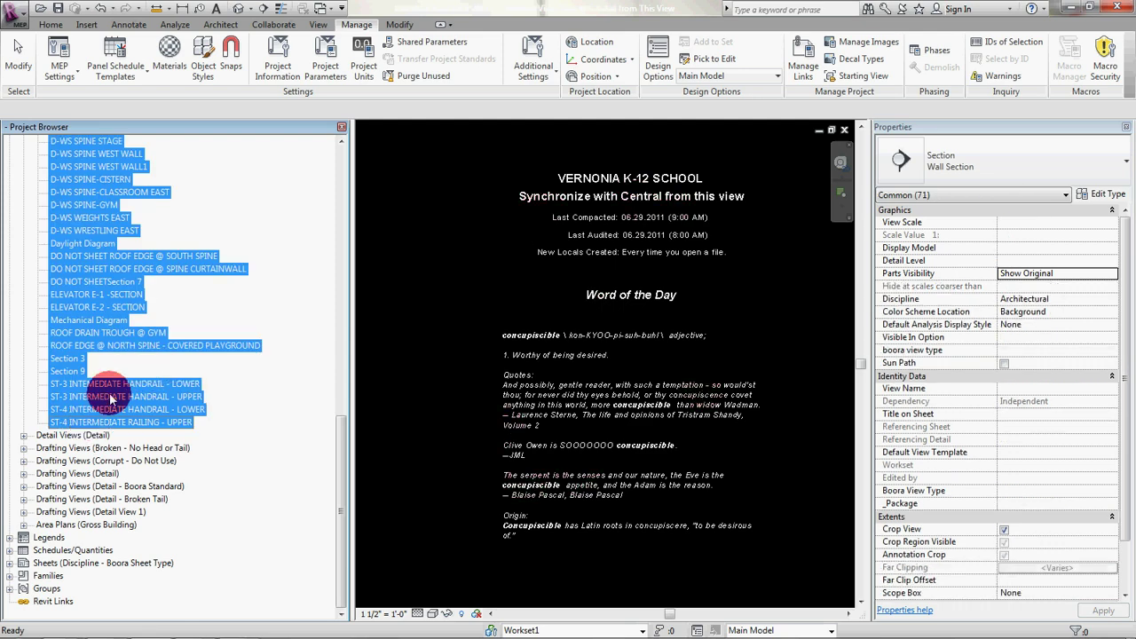
pyautogui.click(178, 476)
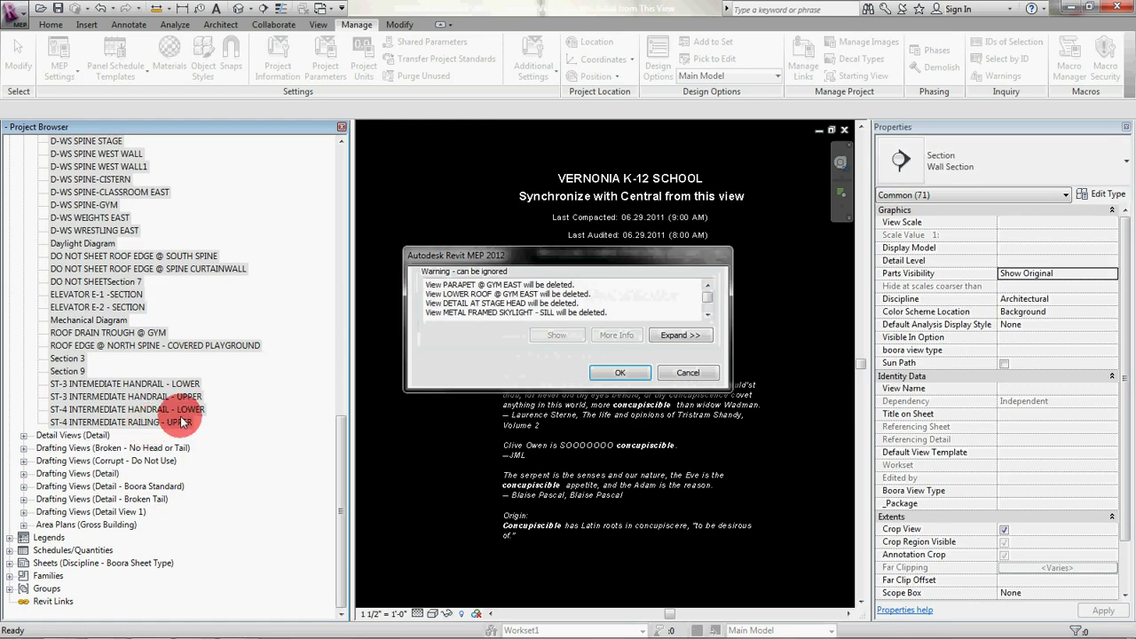
pyautogui.click(619, 372)
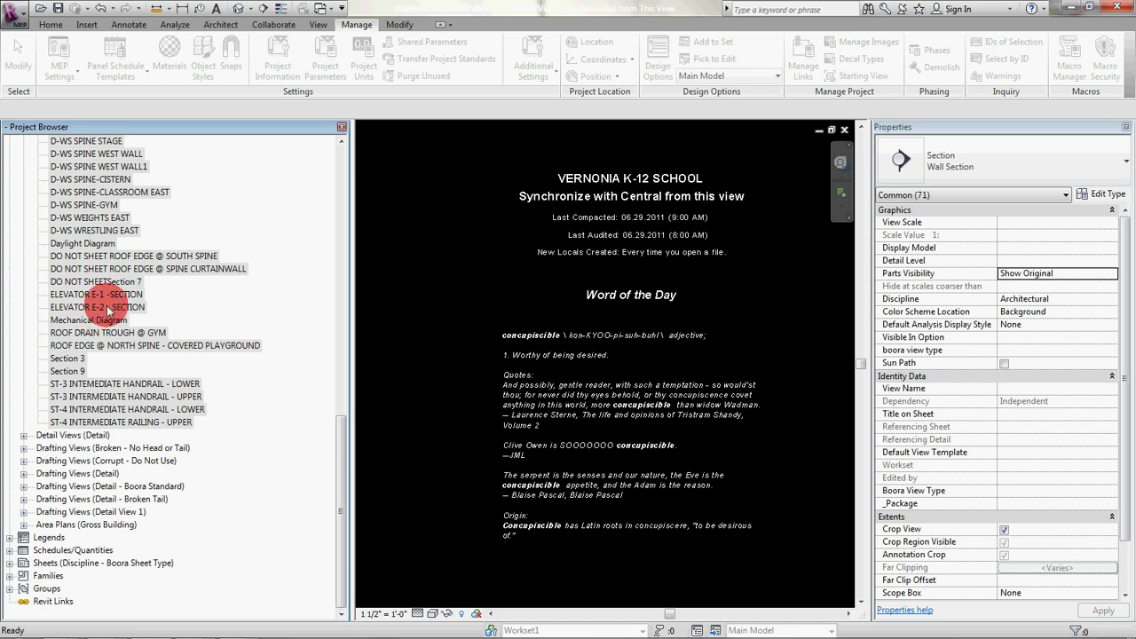
pyautogui.click(257, 627)
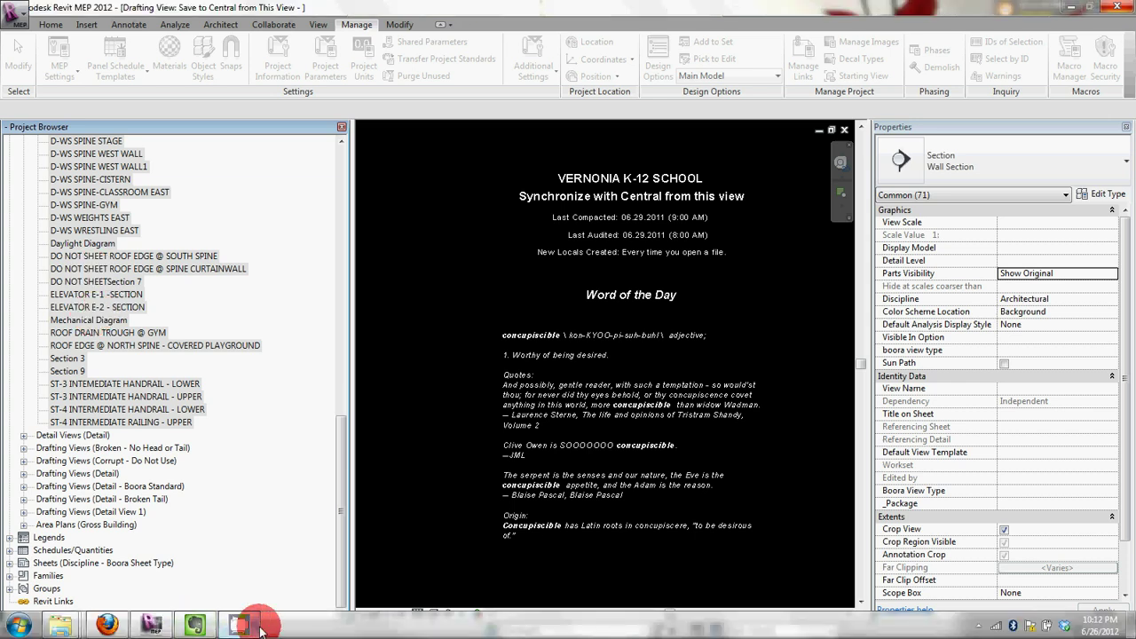
# Step: Delete the remaining detail and drafting views, keeping only Save to Central from This View
pyautogui.moveTo(246, 629)
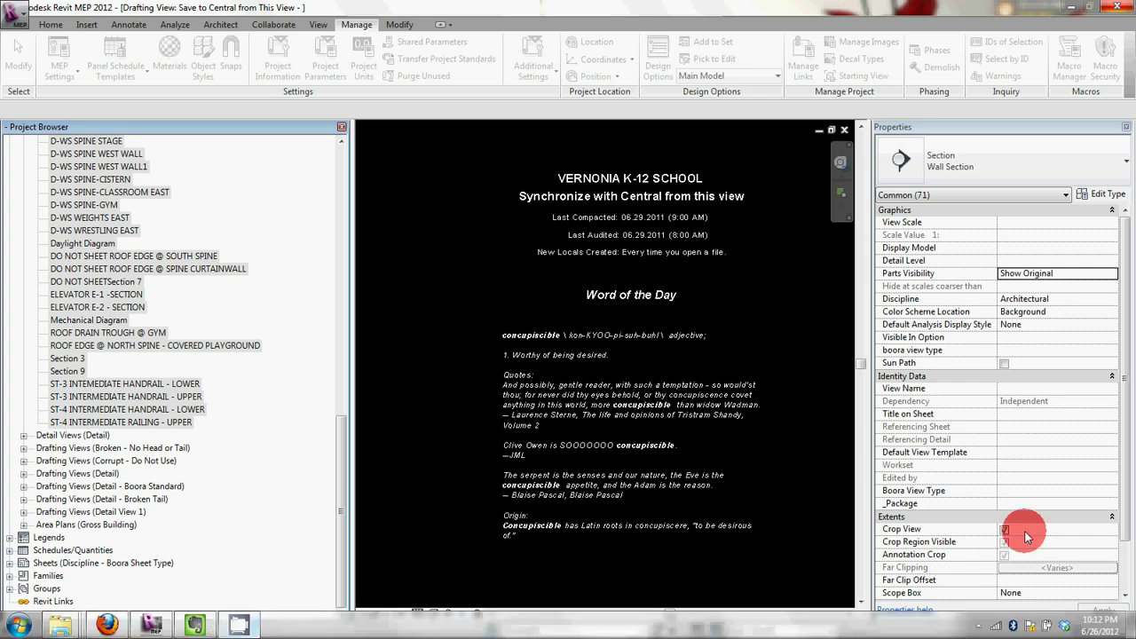
pyautogui.click(976, 628)
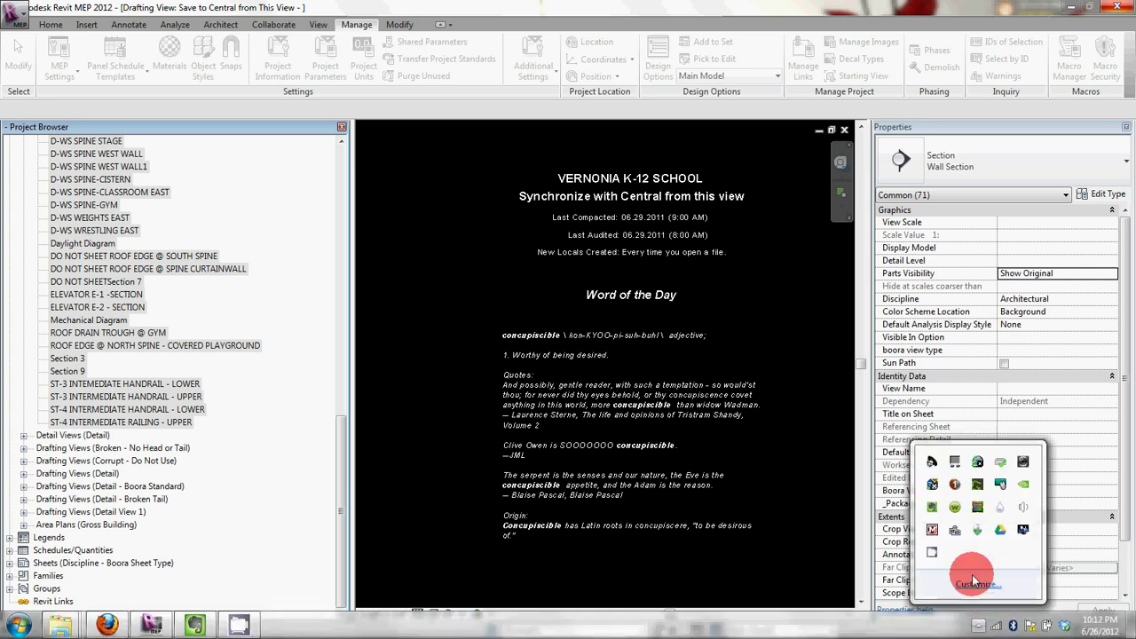
pyautogui.rightClick(934, 554)
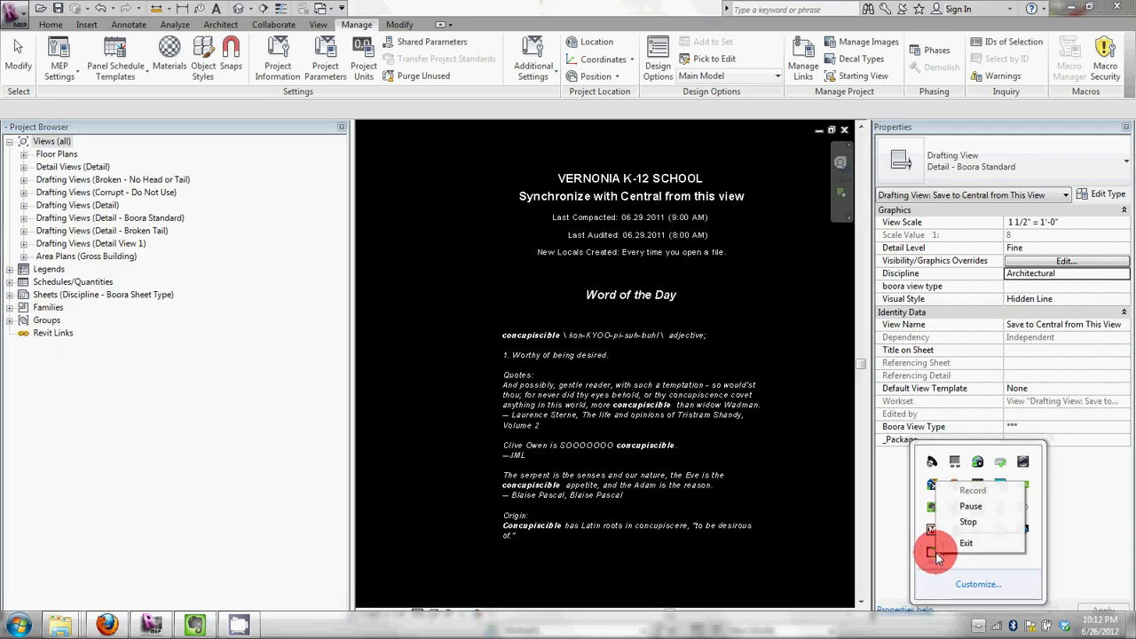
pyautogui.click(971, 508)
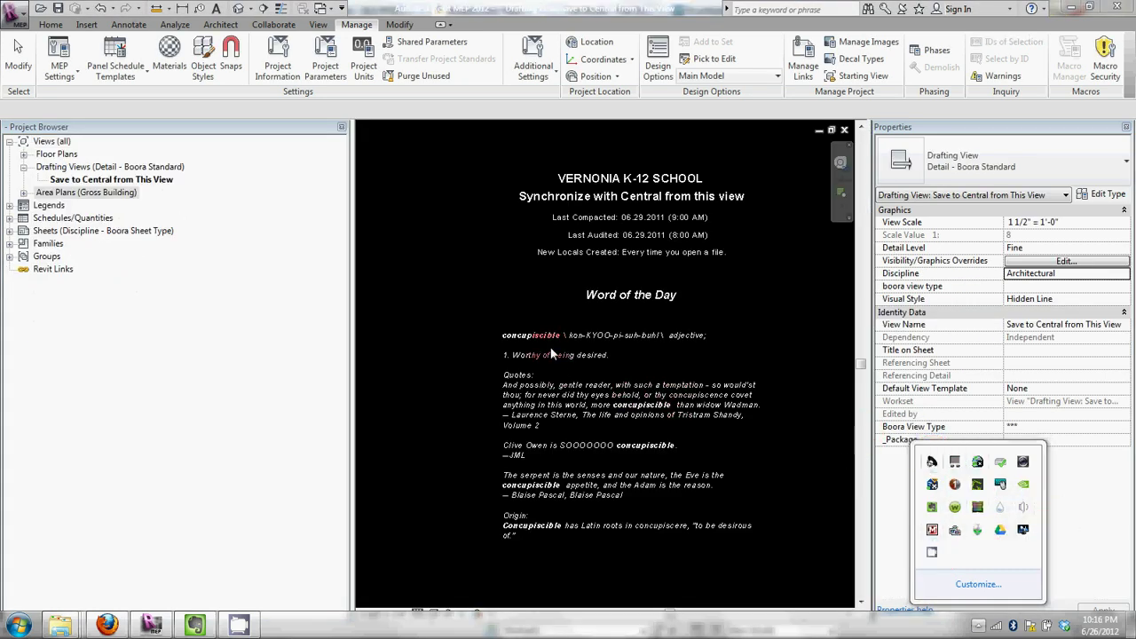
pyautogui.click(329, 300)
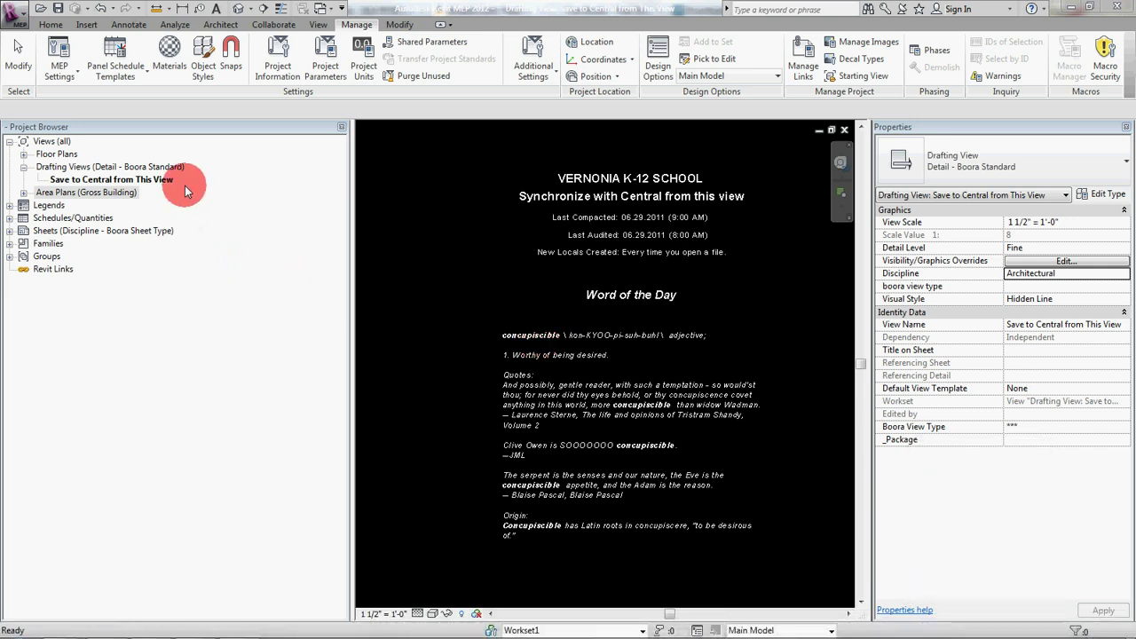
# Step: Check the floor plans and view the Save to Central from This View drafting view
pyautogui.click(24, 155)
pyautogui.click(24, 154)
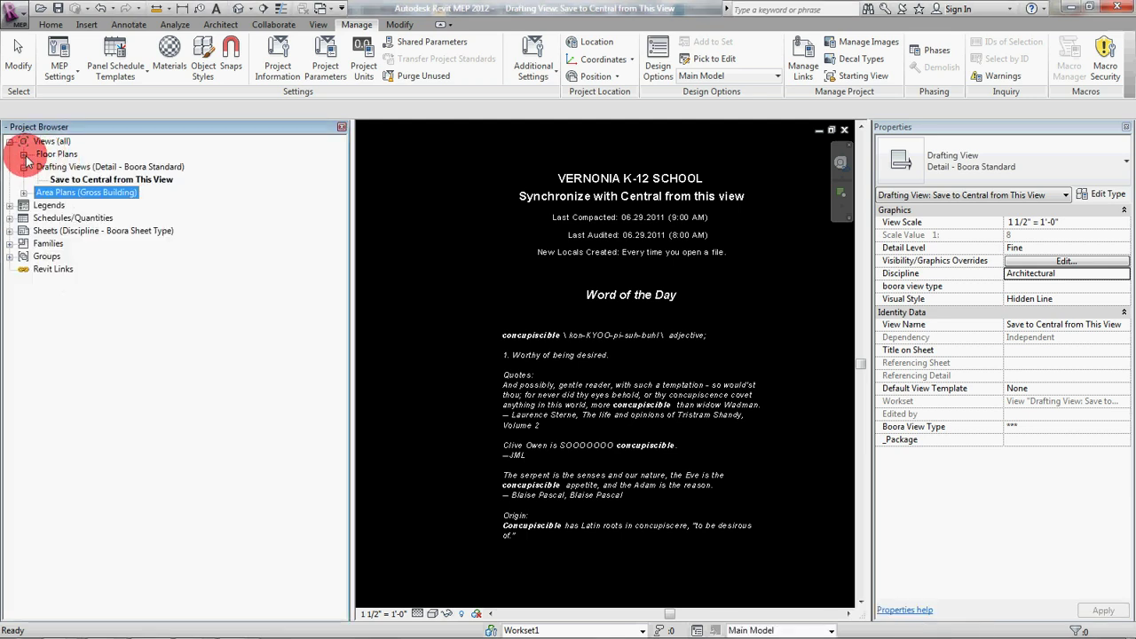
pyautogui.click(75, 180)
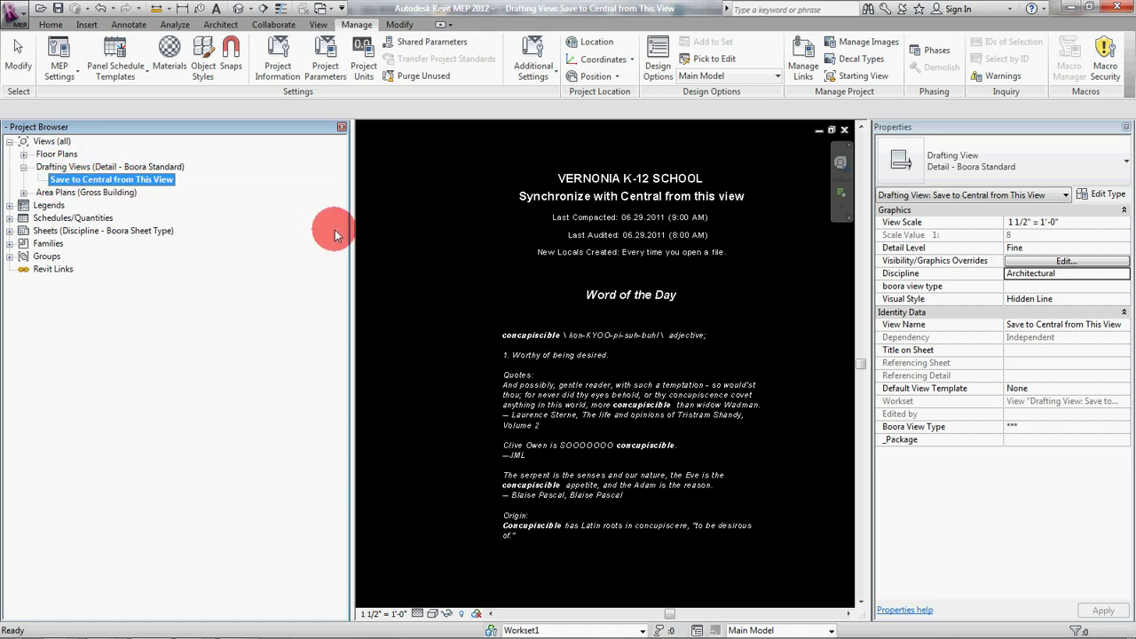
pyautogui.moveTo(520, 310); pyautogui.dragTo(523, 301, button='middle')
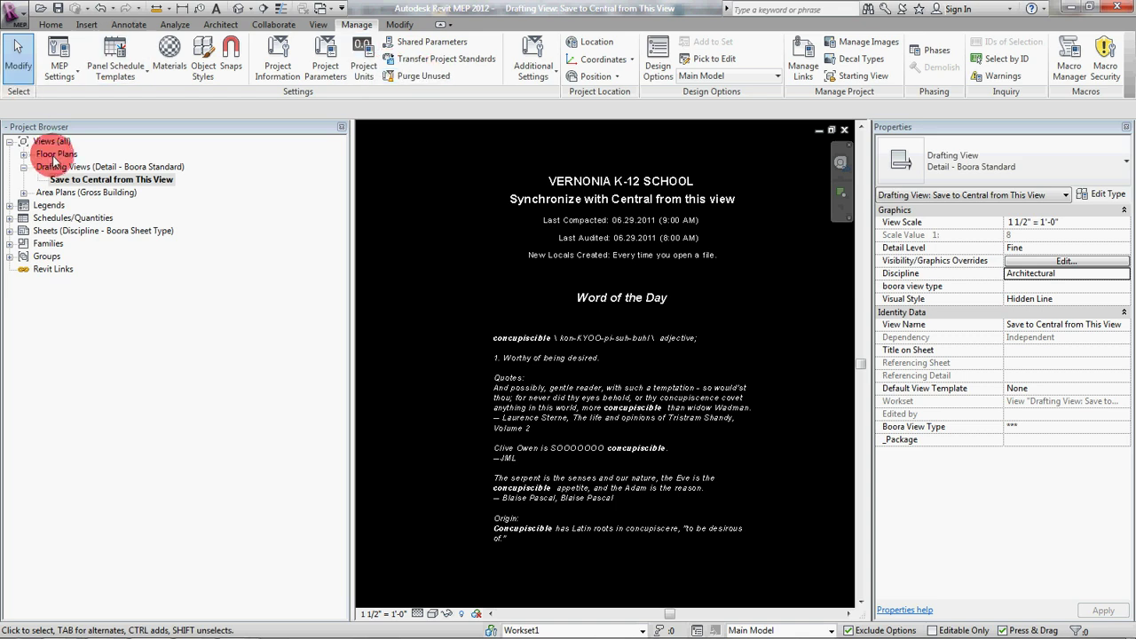
# Step: Review area plans Level 0 through SECTOR E, collapse the views tree, and expand Legends
pyautogui.click(24, 193)
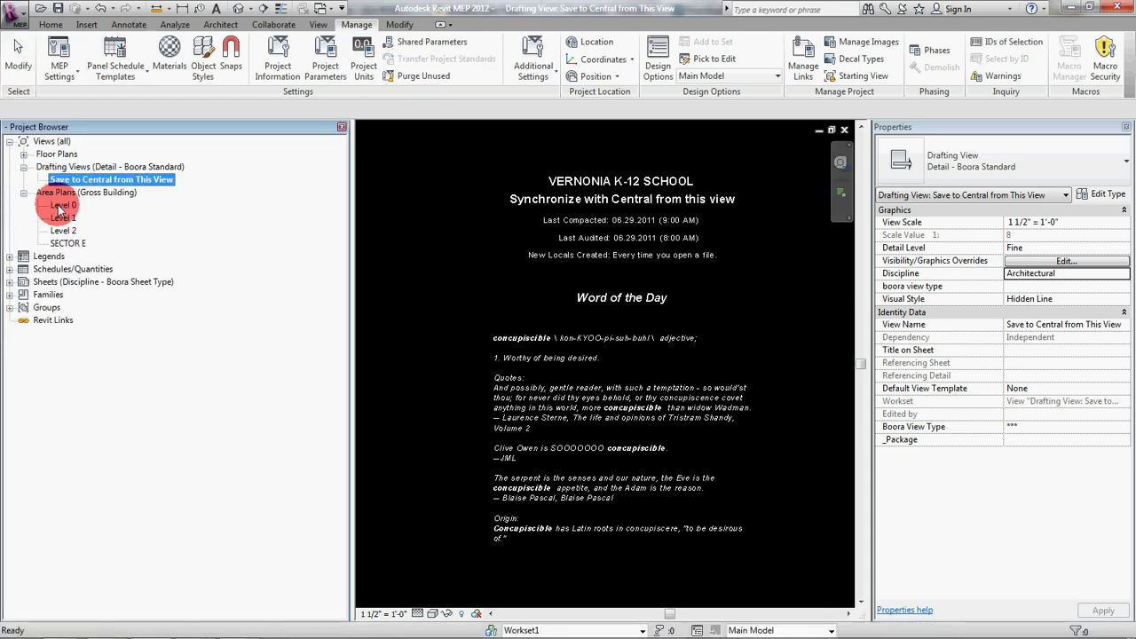
pyautogui.click(59, 205)
pyautogui.hotkey('shift', 'Down')
pyautogui.hotkey('shift', 'Down')
pyautogui.hotkey('shift', 'Down')
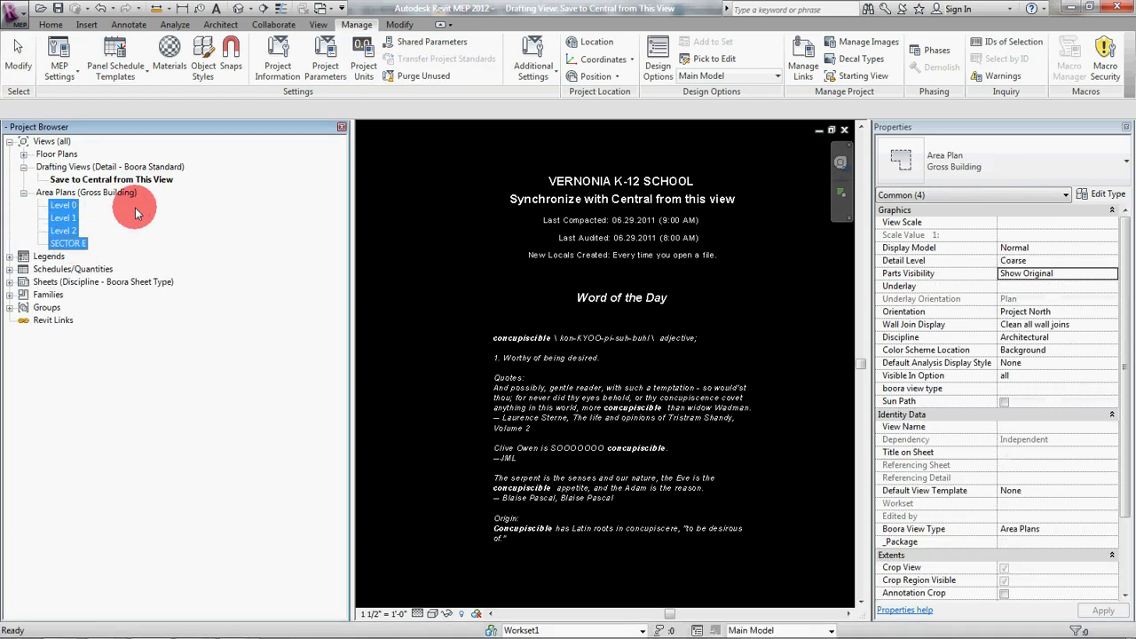
pyautogui.click(24, 194)
pyautogui.click(24, 193)
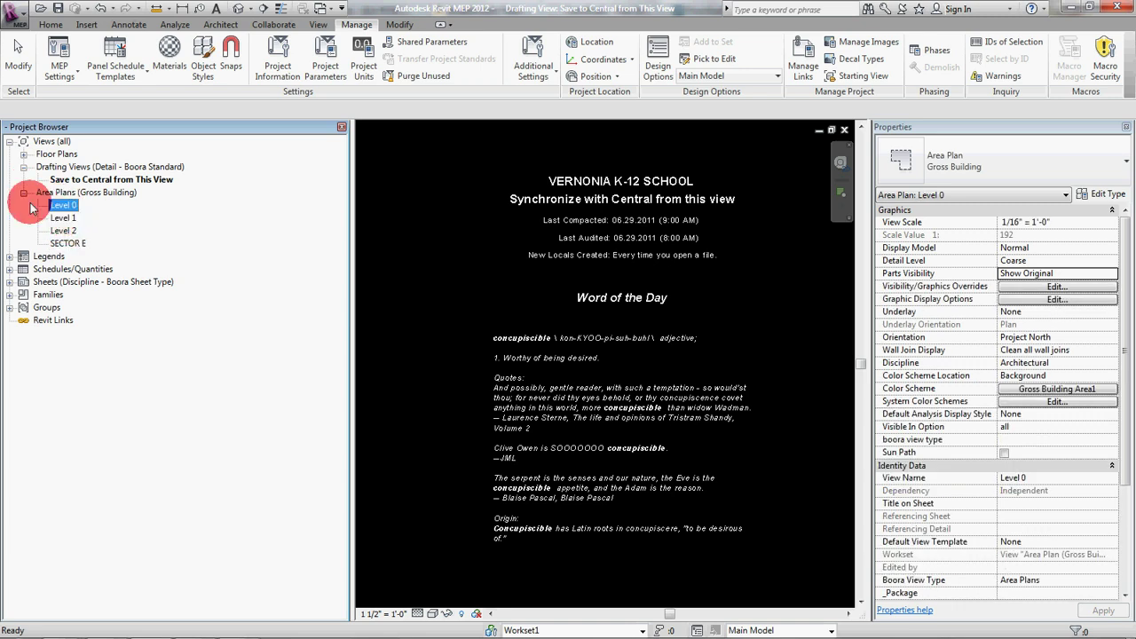
pyautogui.click(24, 192)
pyautogui.click(24, 167)
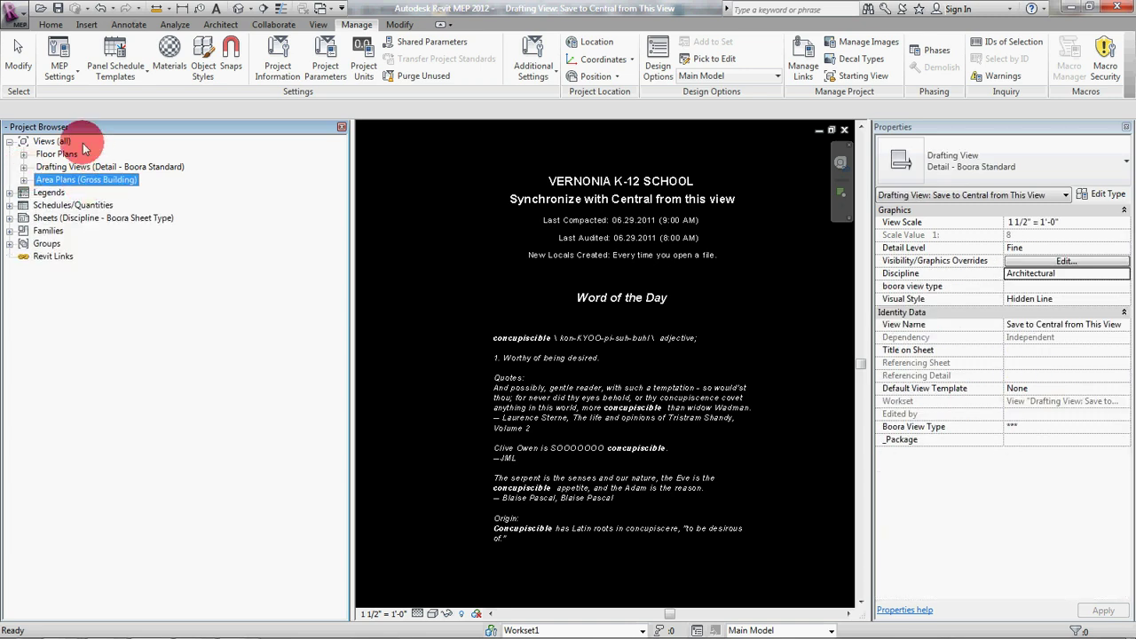
pyautogui.click(10, 142)
pyautogui.click(9, 155)
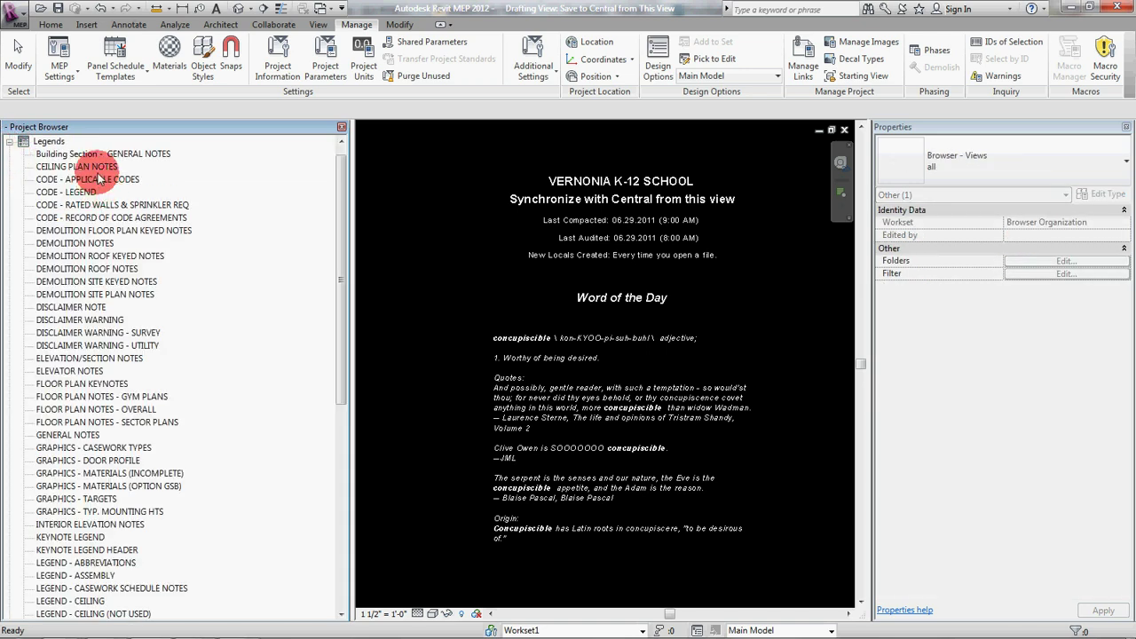
# Step: Select the legends from Building Section - GENERAL NOTES down to the last legend
pyautogui.scroll(1, 107, 217)
pyautogui.click(10, 154)
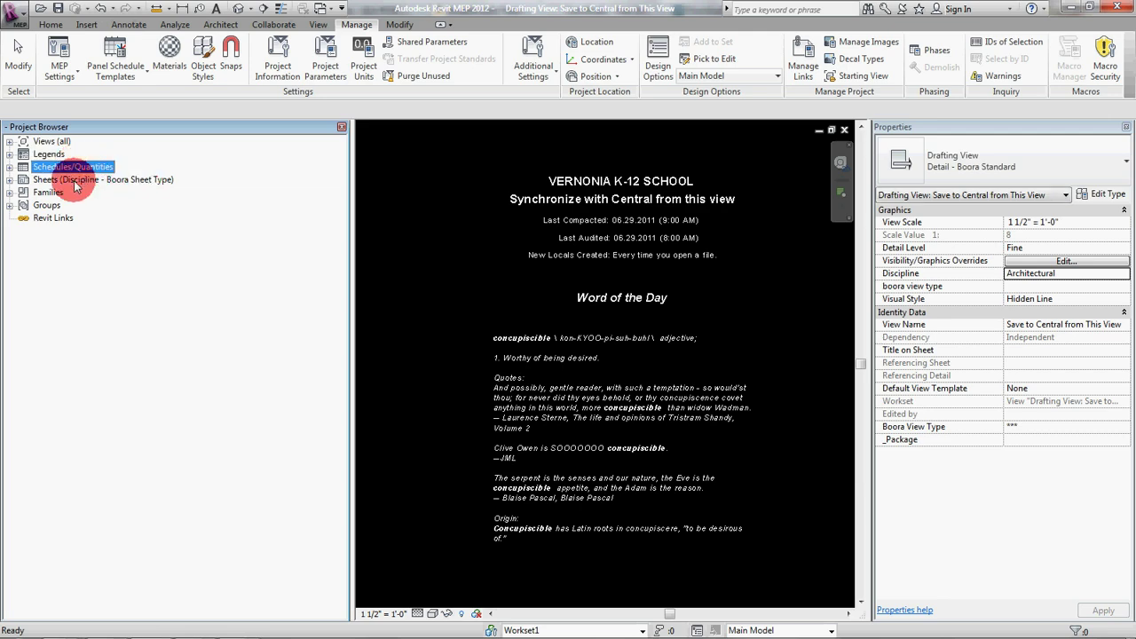
pyautogui.click(75, 181)
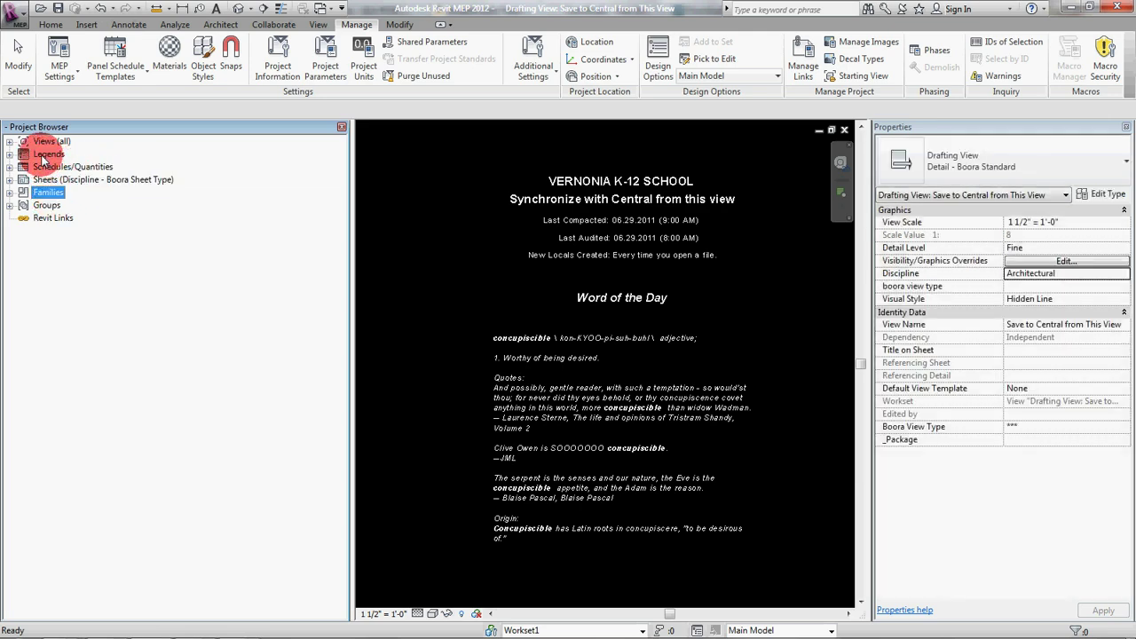
pyautogui.click(12, 155)
pyautogui.click(9, 155)
pyautogui.click(75, 153)
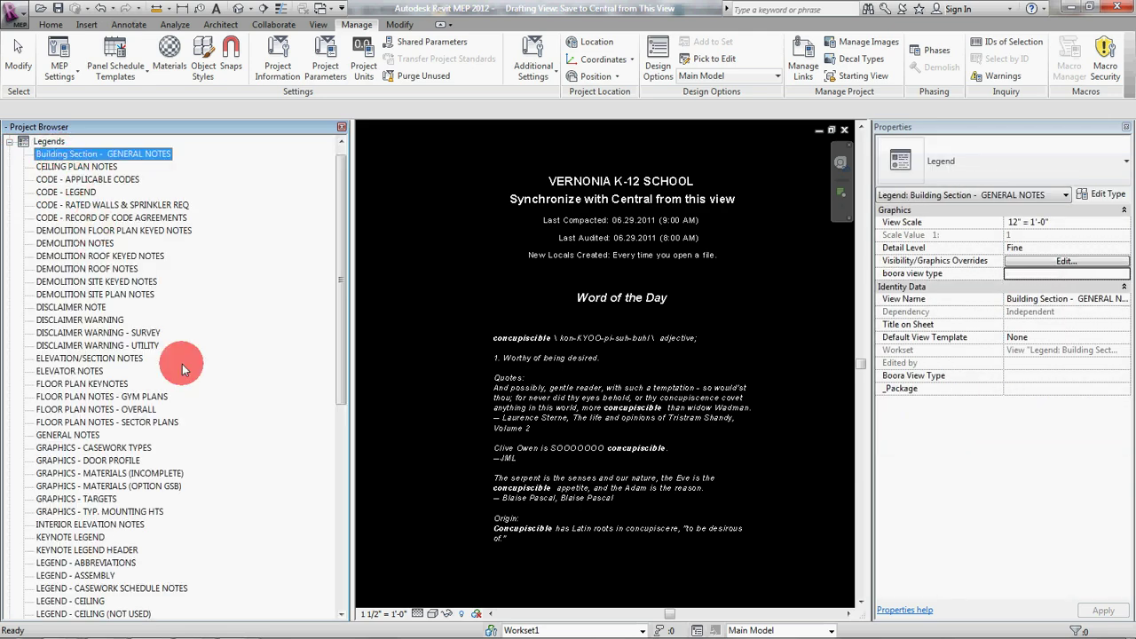
pyautogui.scroll(-9, 147, 332)
pyautogui.keyDown('ctrl'); pyautogui.click(76, 537); pyautogui.keyUp('ctrl')
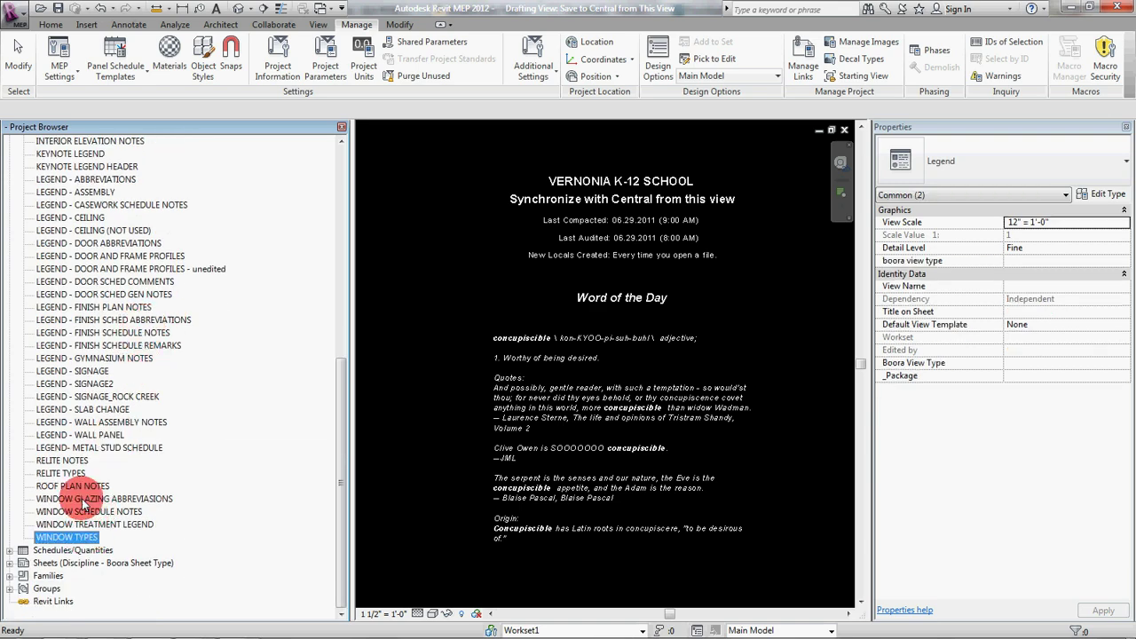
# Step: Delete all selected legend views and wait for Revit to finish
pyautogui.scroll(10, 75, 479)
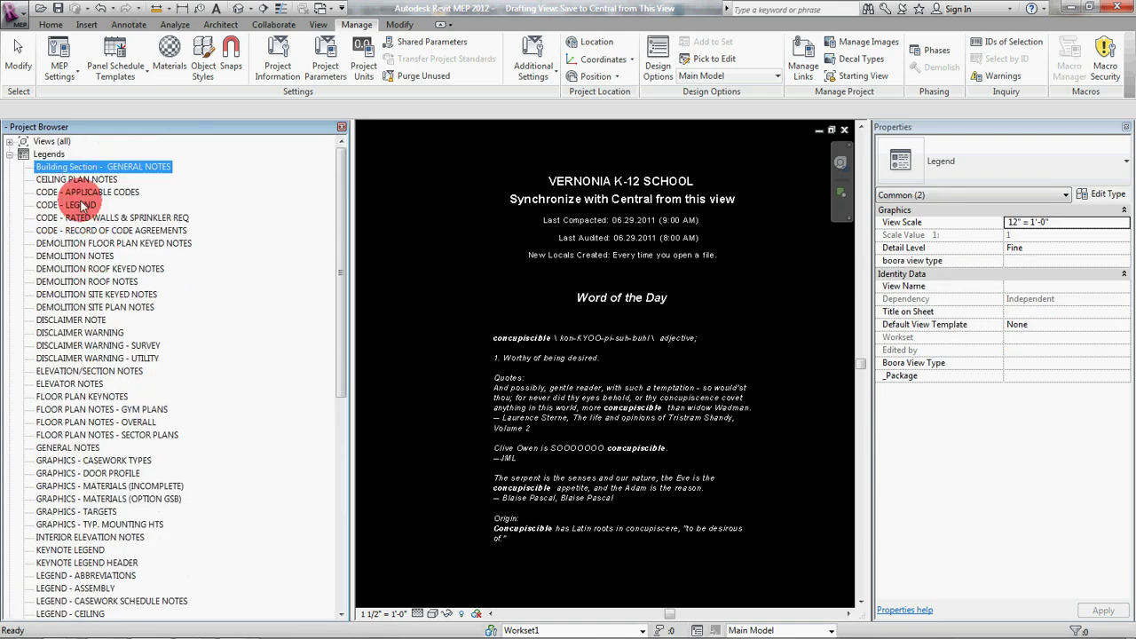
pyautogui.keyDown('shift'); pyautogui.click(76, 167); pyautogui.keyUp('shift')
pyautogui.click(134, 271)
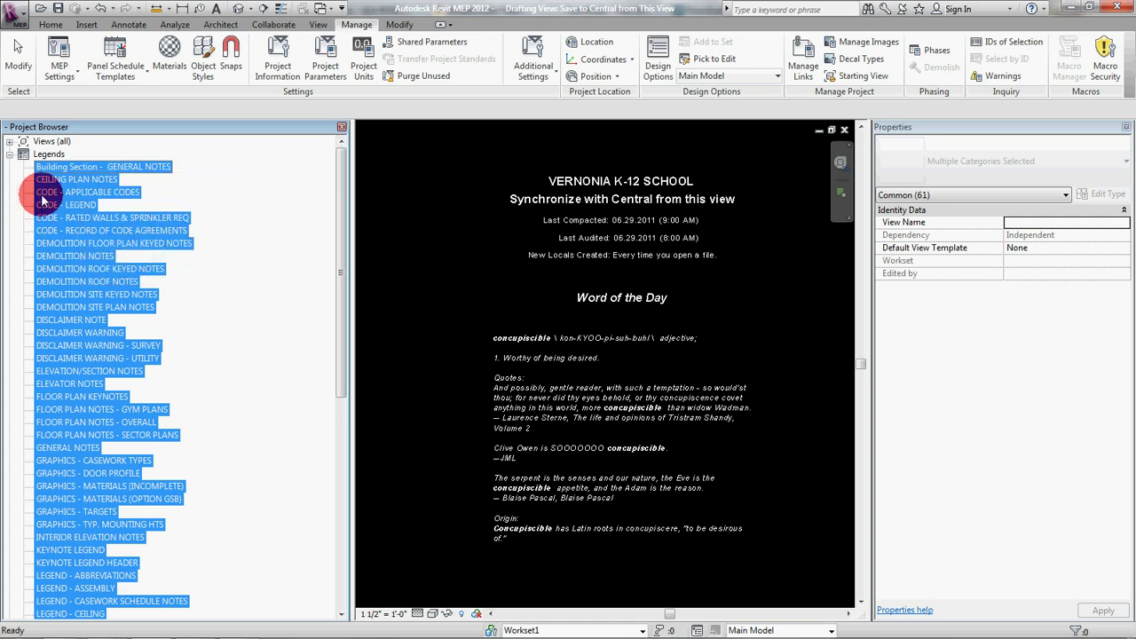
pyautogui.click(71, 212)
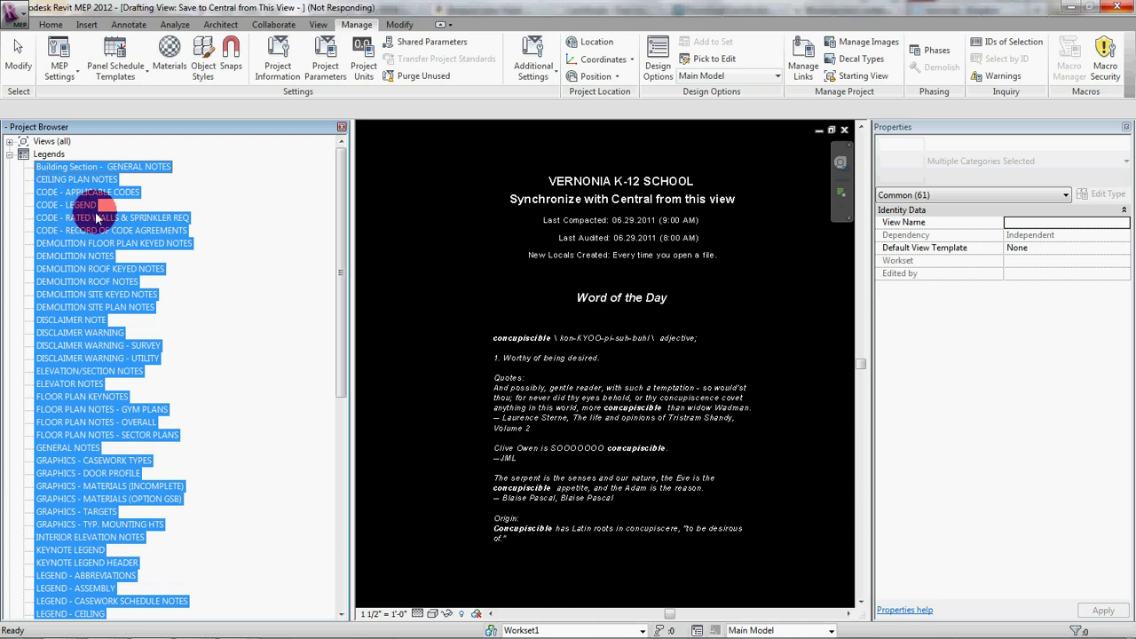
pyautogui.hotkey('alt', 'Tab')
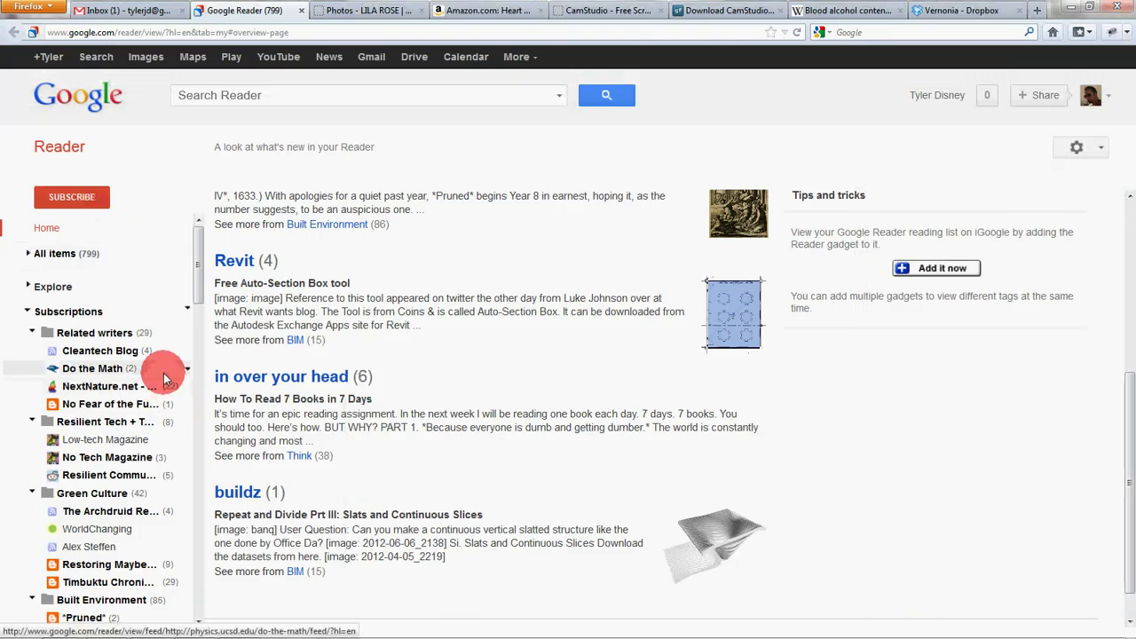
pyautogui.click(1075, 7)
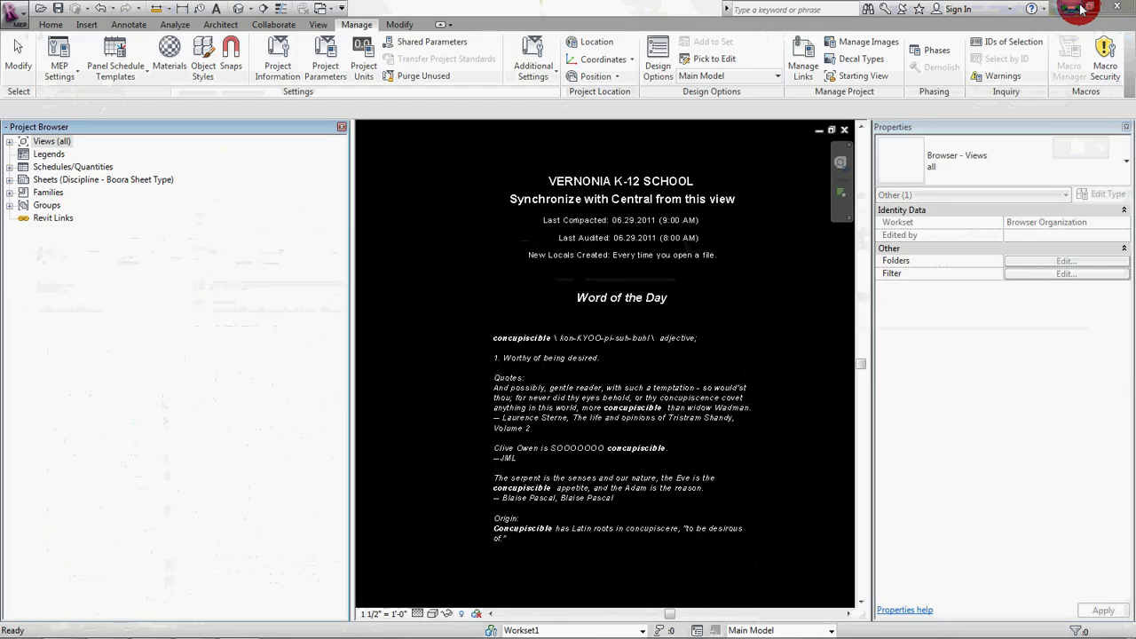
# Step: Delete every schedule through Wall Types - Vernonia, then expand the discipline-grouped Sheets
pyautogui.click(9, 167)
pyautogui.click(89, 153)
pyautogui.scroll(-6, 136, 336)
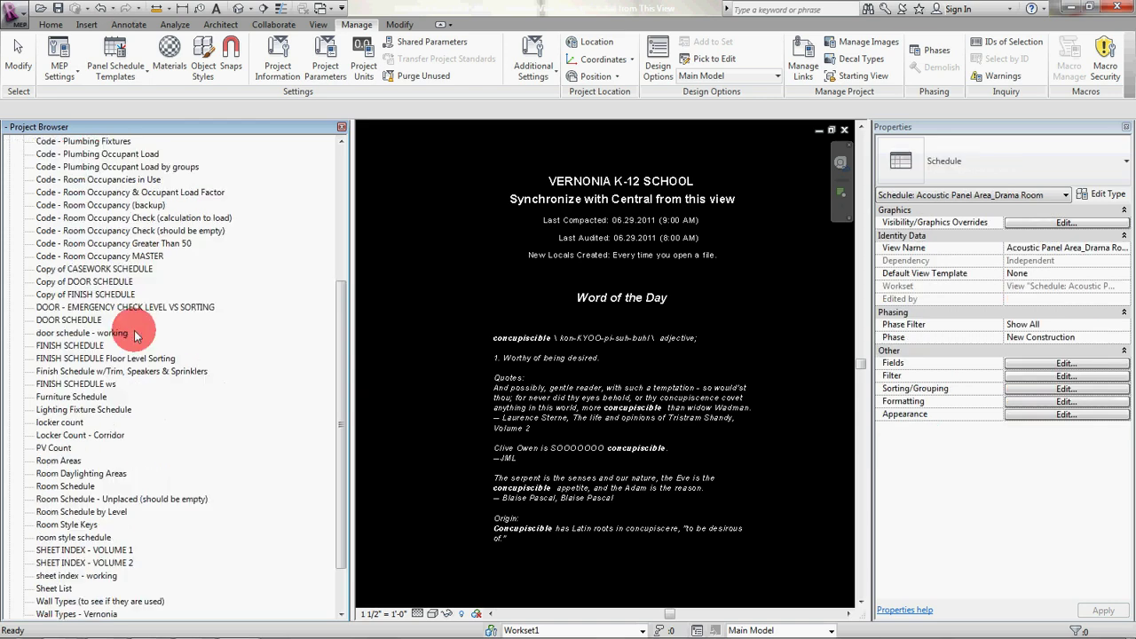
pyautogui.scroll(-2, 136, 335)
pyautogui.keyDown('shift'); pyautogui.click(71, 536); pyautogui.keyUp('shift')
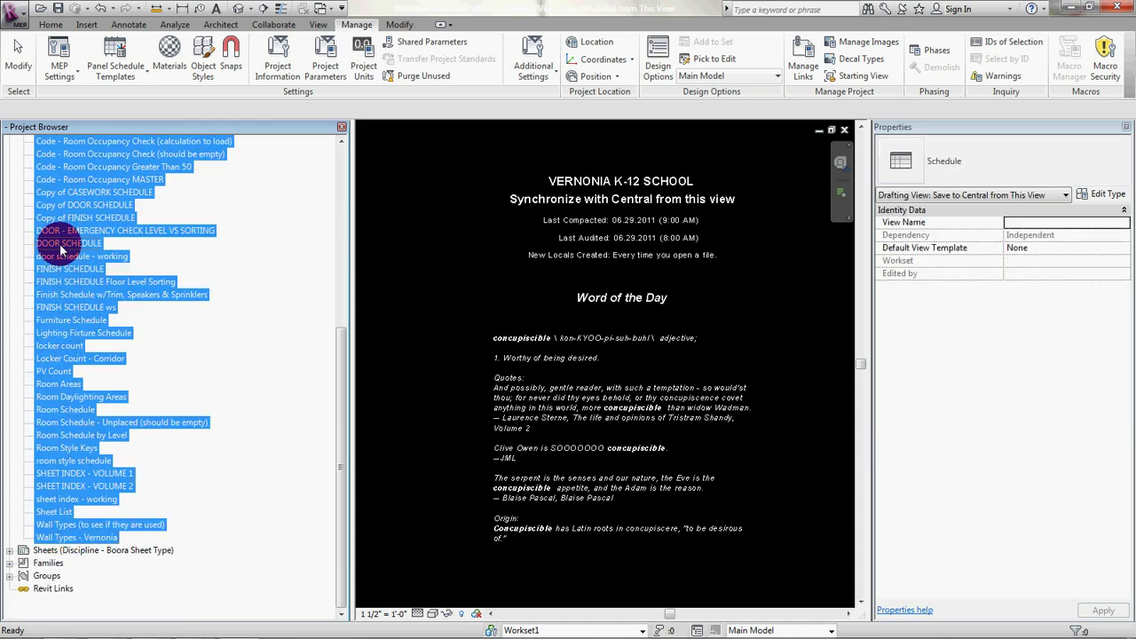
pyautogui.rightClick(60, 251)
pyautogui.click(96, 294)
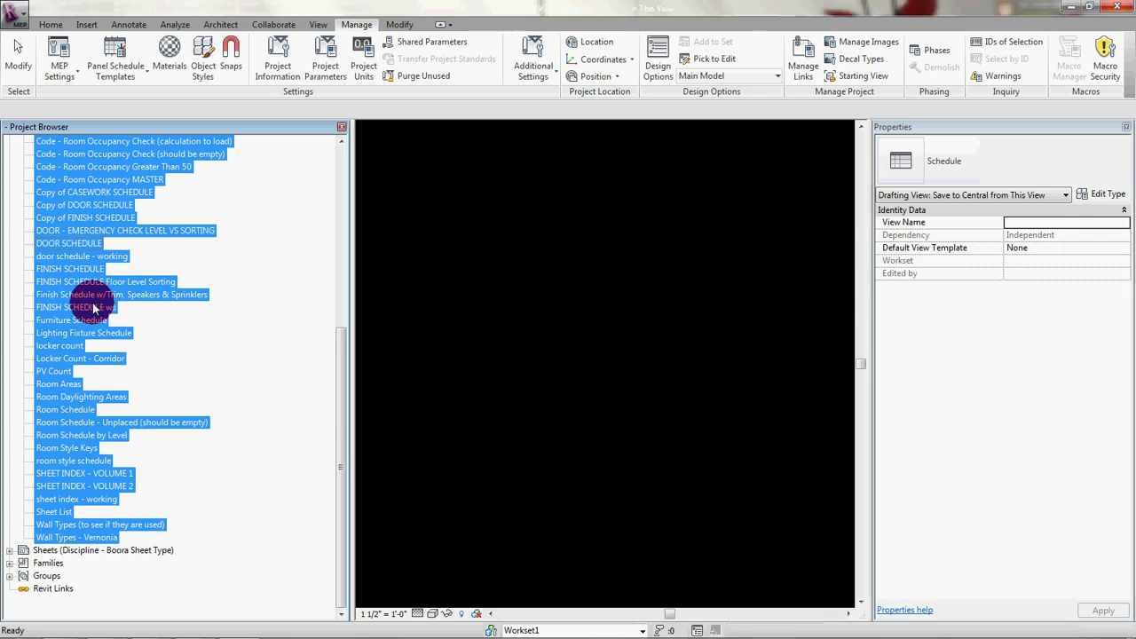
pyautogui.click(98, 269)
pyautogui.click(9, 179)
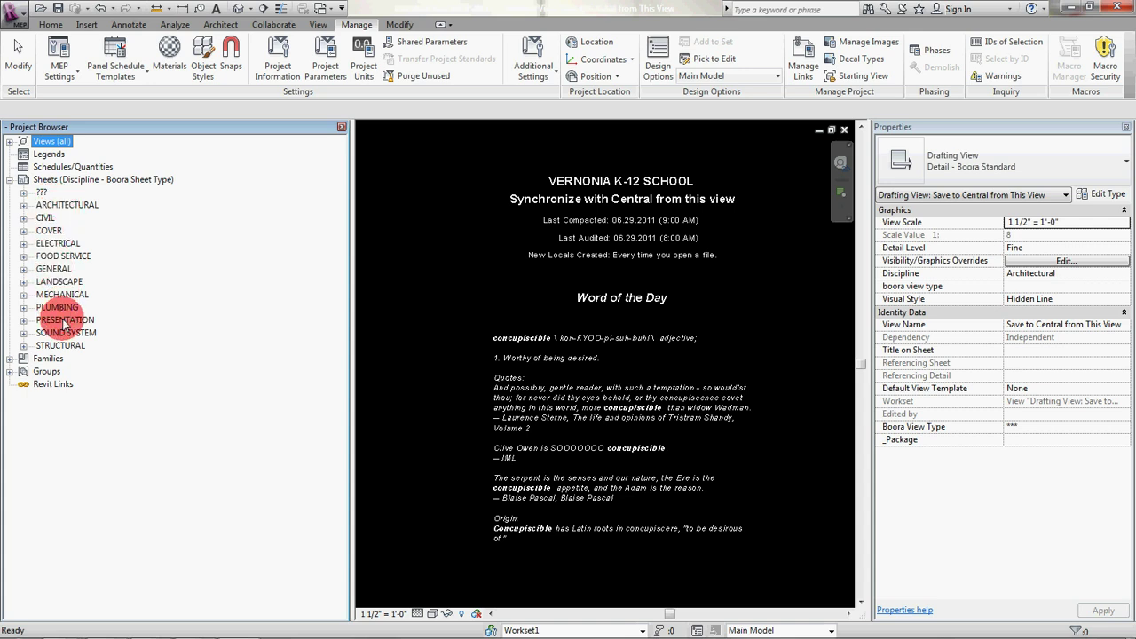
# Step: Change the Sheets browser organization type to 'all' so sheets list flat
pyautogui.click(125, 181)
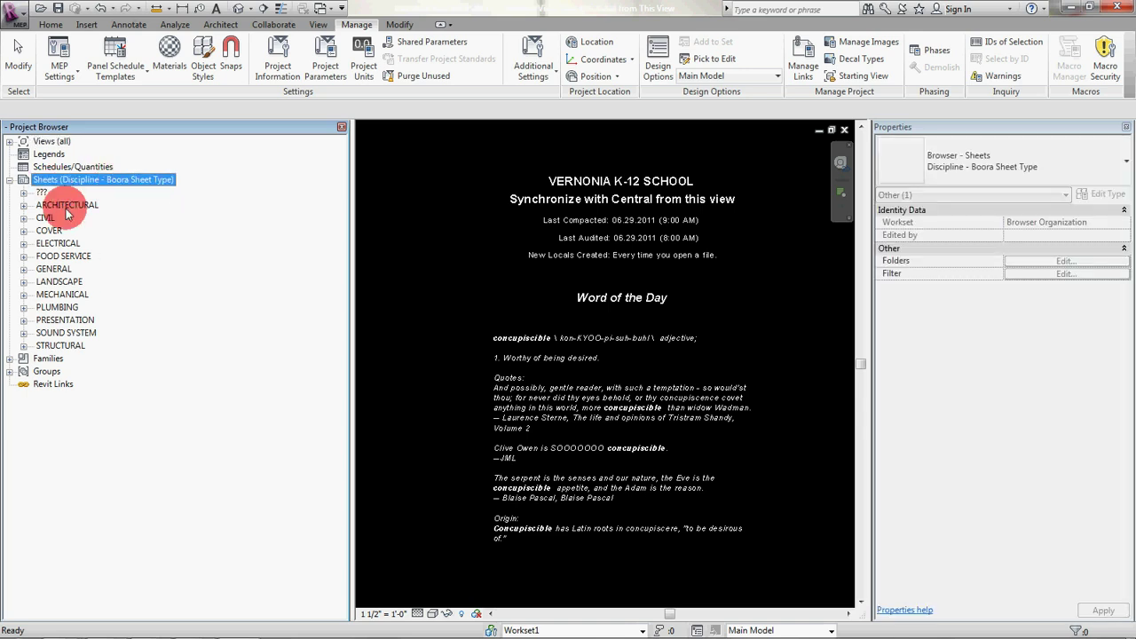
pyautogui.click(63, 256)
pyautogui.click(23, 256)
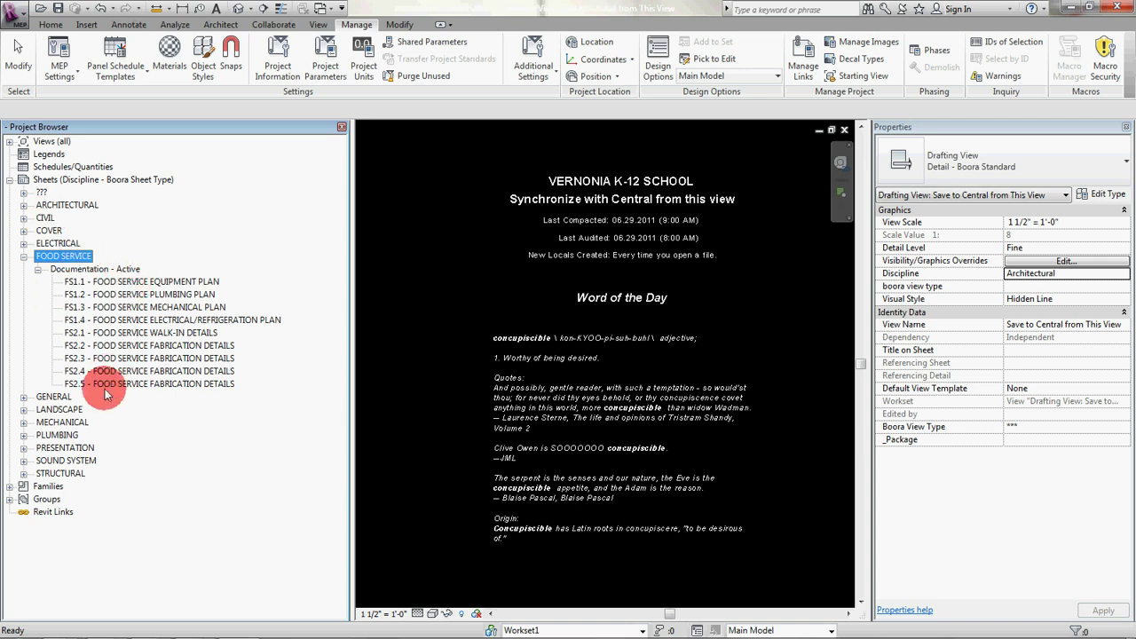
pyautogui.click(24, 257)
pyautogui.click(79, 180)
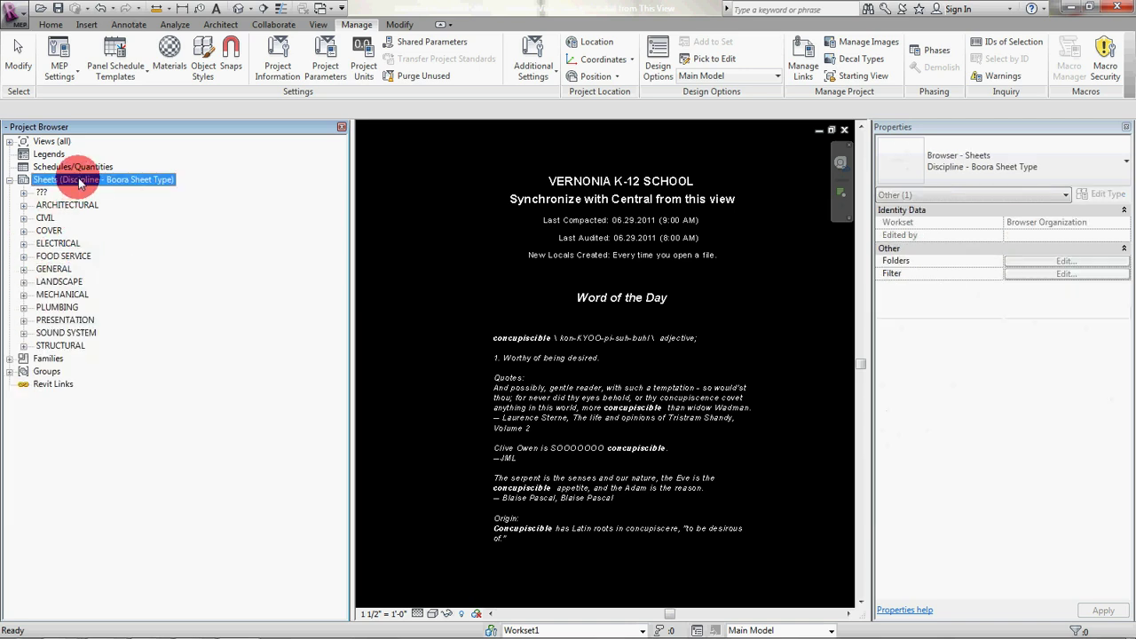
pyautogui.rightClick(79, 182)
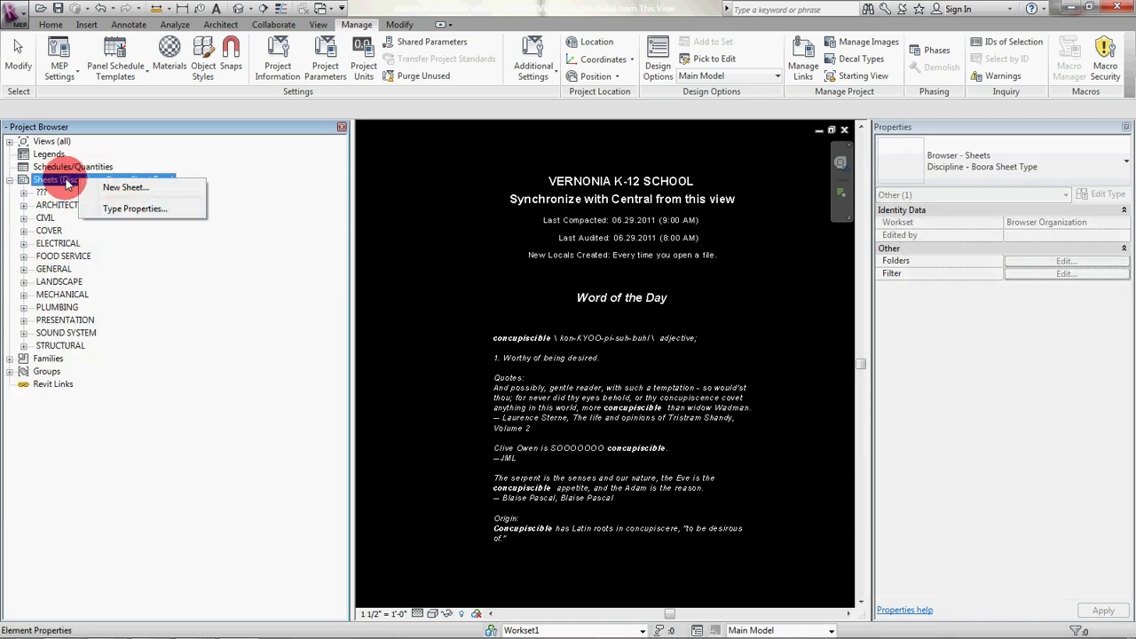
pyautogui.click(111, 210)
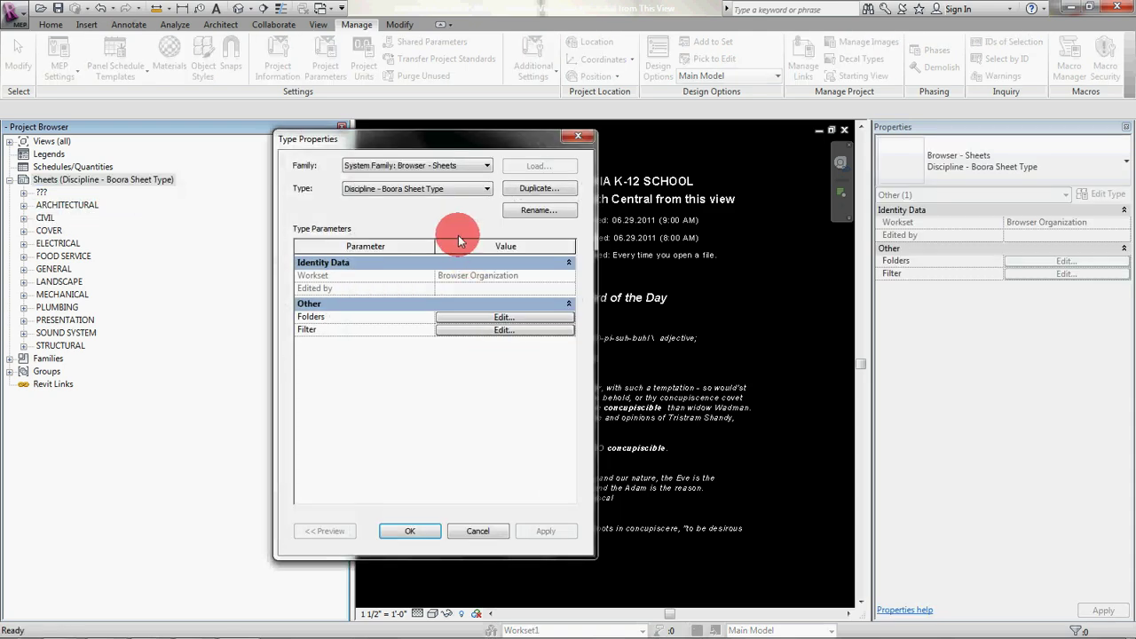
pyautogui.click(468, 190)
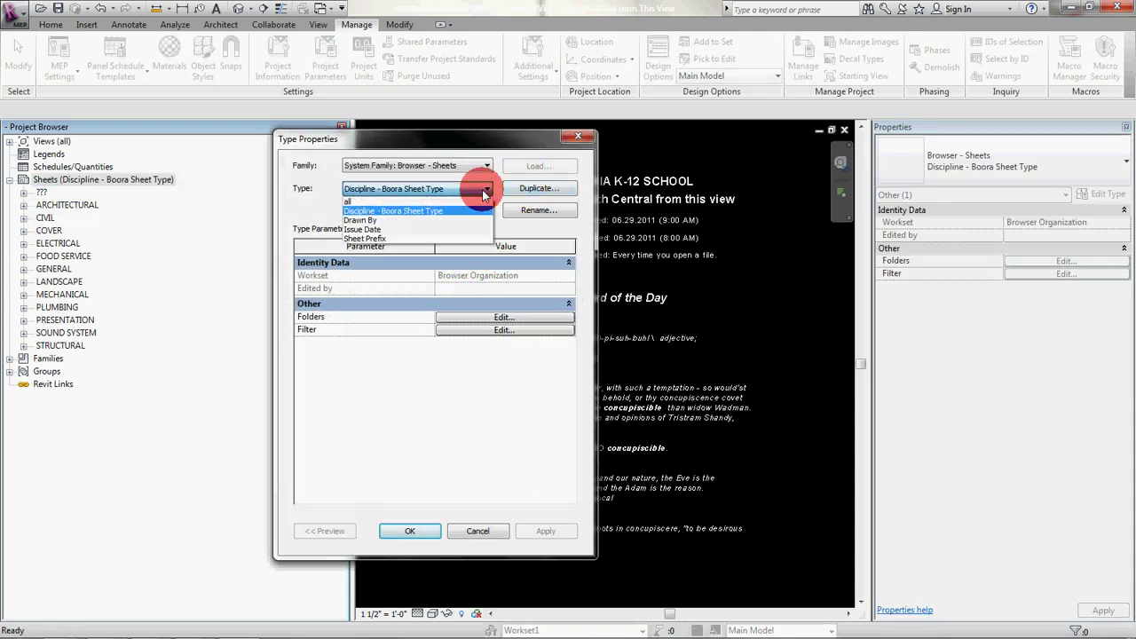
pyautogui.click(438, 201)
pyautogui.click(413, 525)
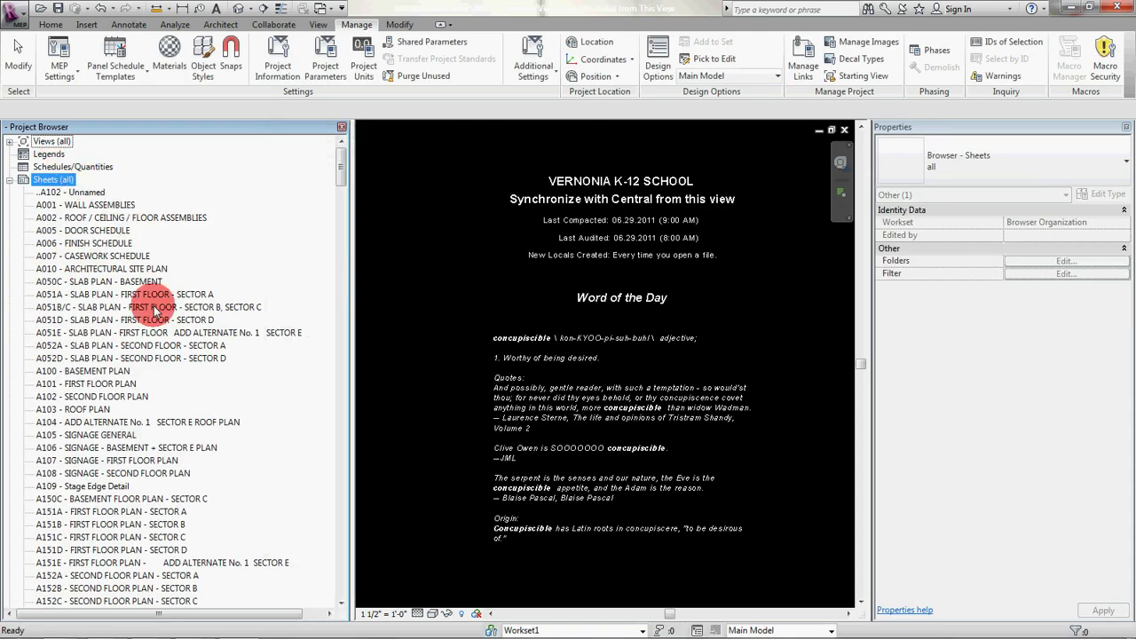
# Step: Select every sheet from ..A102 - Unnamed to the last and delete them
pyautogui.click(71, 345)
pyautogui.click(81, 197)
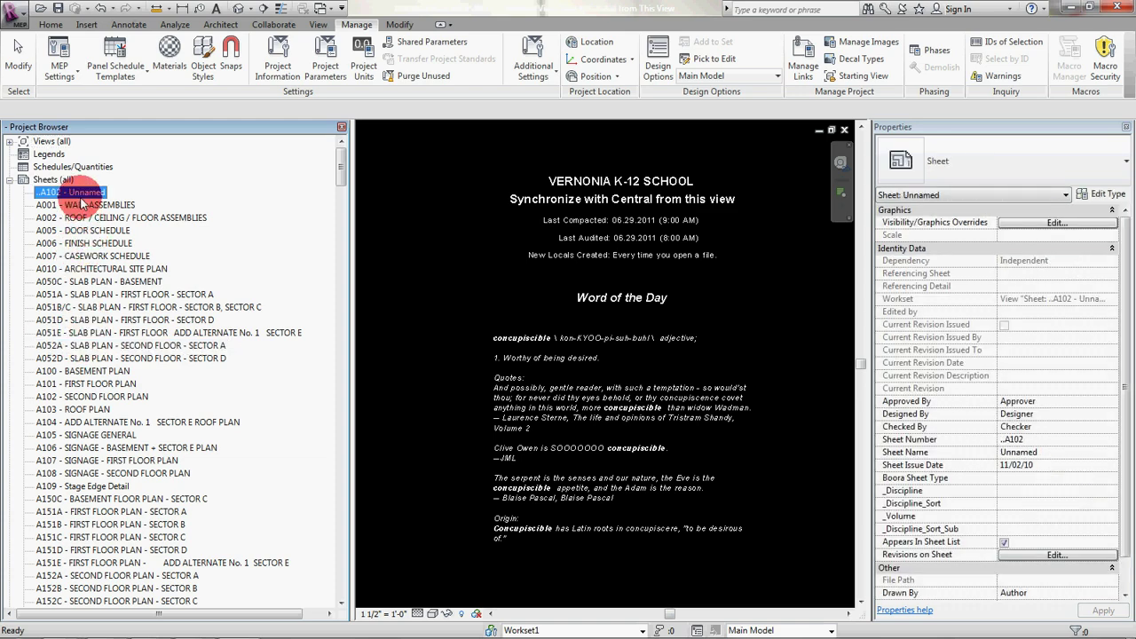
pyautogui.scroll(-2, 53, 359)
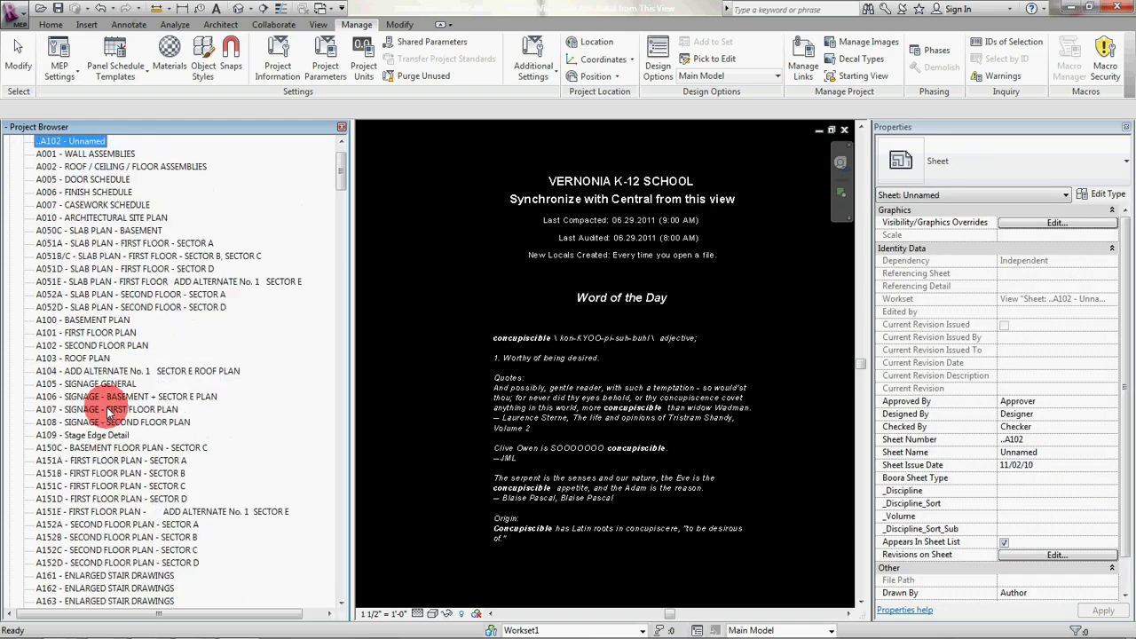
pyautogui.scroll(2, 109, 412)
pyautogui.moveTo(341, 167); pyautogui.dragTo(175, 569)
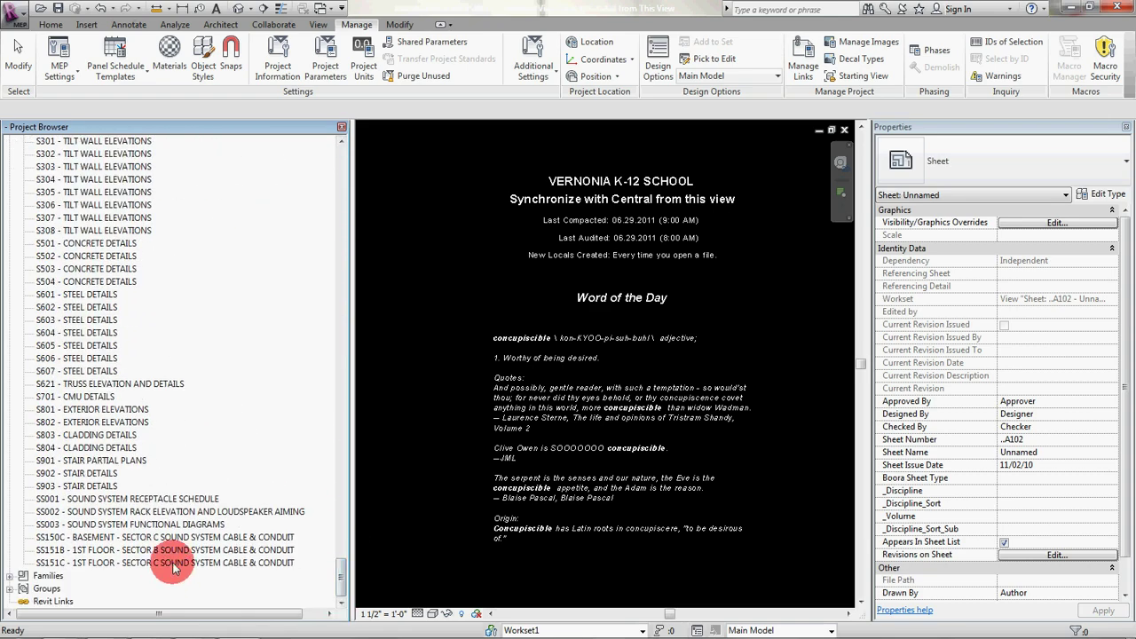
pyautogui.keyDown('shift'); pyautogui.click(174, 569); pyautogui.keyUp('shift')
pyautogui.rightClick(68, 353)
pyautogui.click(139, 391)
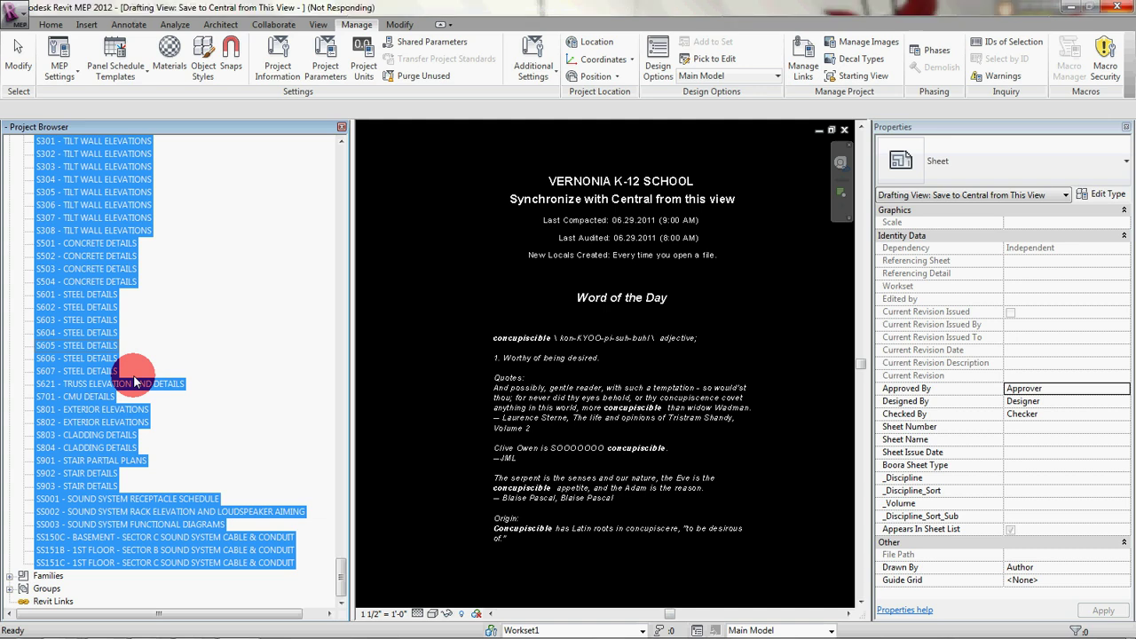
pyautogui.click(160, 343)
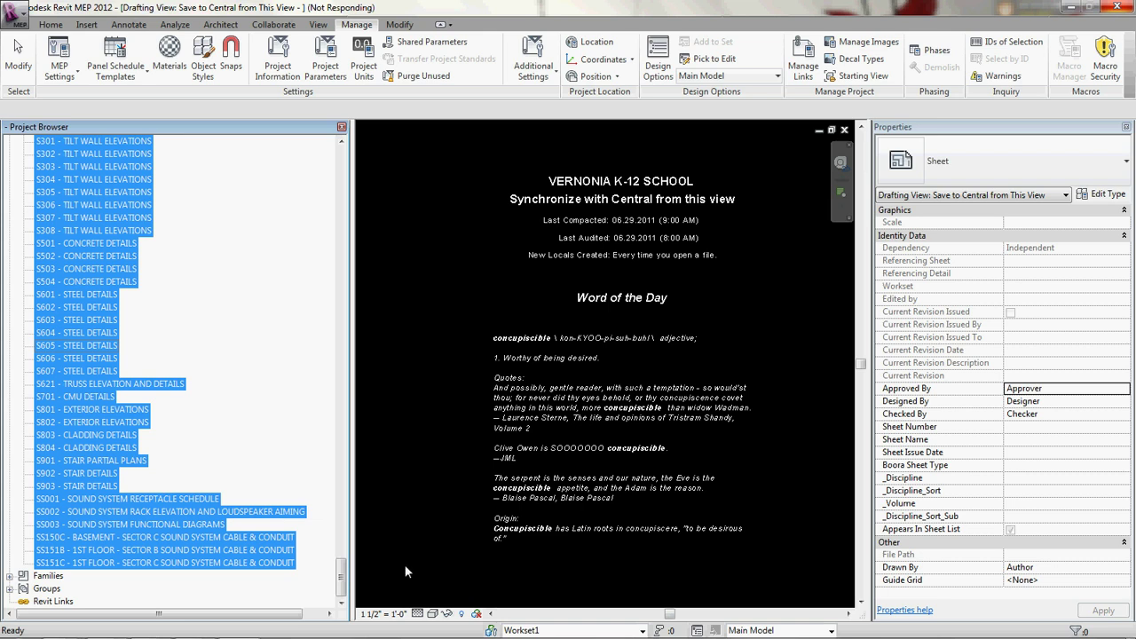
# Step: Check that the Schedules/Quantities, Sheets (all) and Legends groups in the Project Browser are empty
pyautogui.click(982, 627)
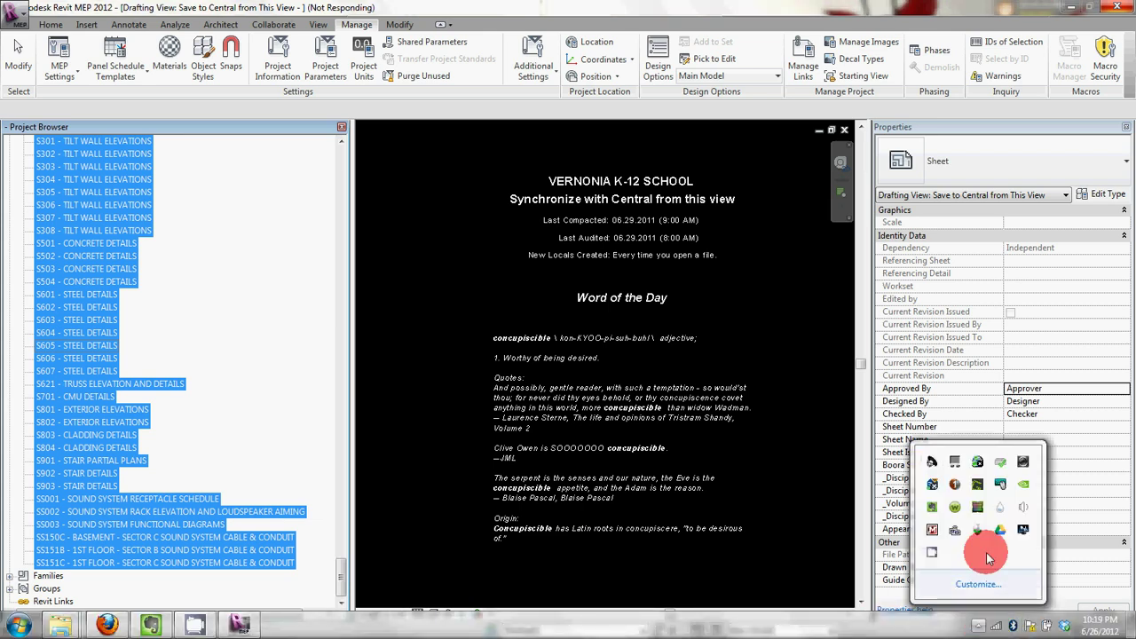
pyautogui.rightClick(937, 483)
pyautogui.click(970, 510)
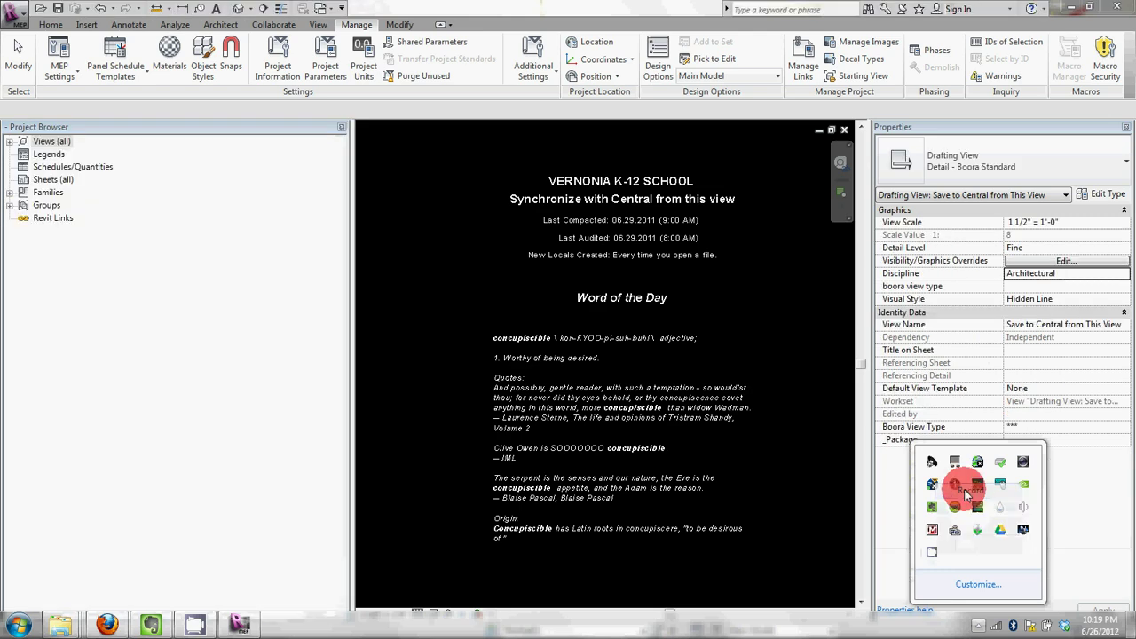
pyautogui.click(80, 168)
pyautogui.click(48, 179)
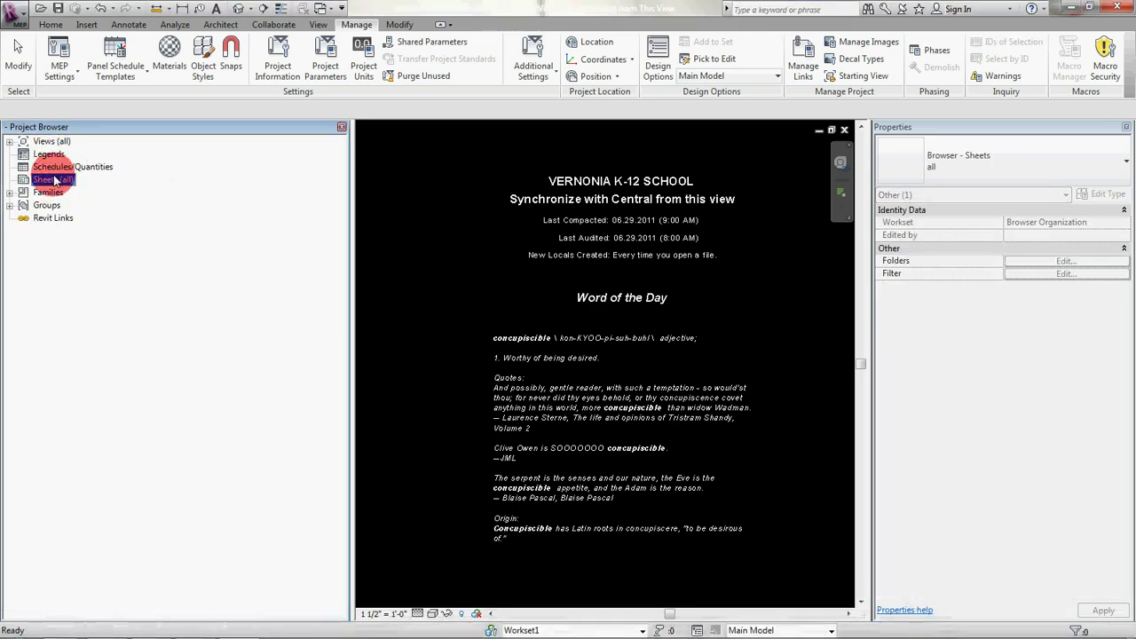
pyautogui.click(51, 167)
pyautogui.click(52, 180)
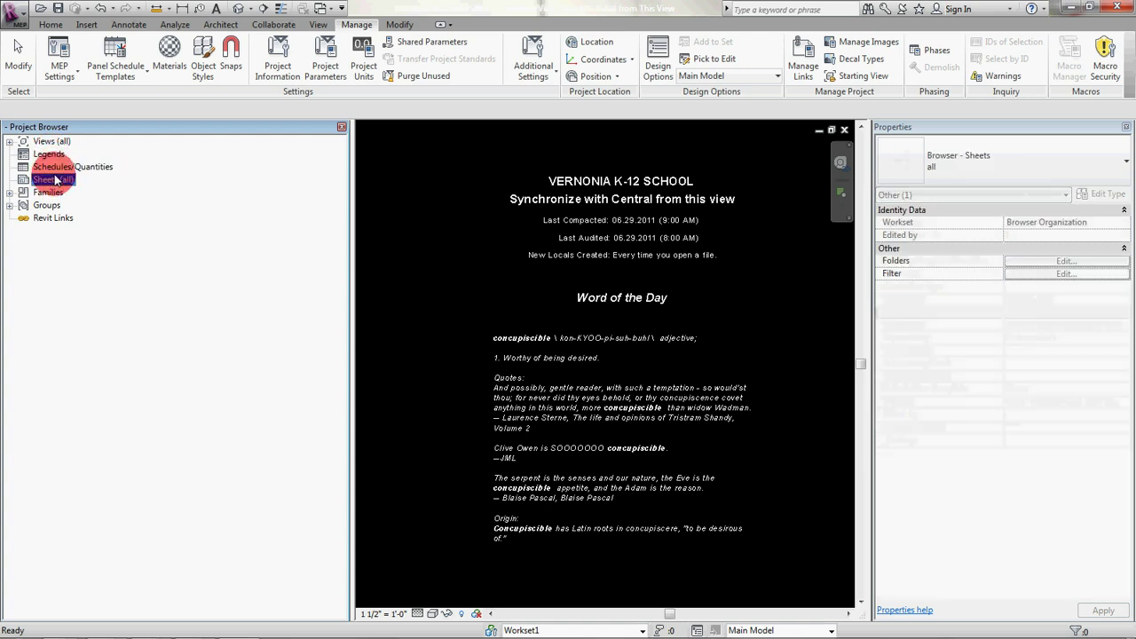
pyautogui.click(52, 167)
pyautogui.click(50, 155)
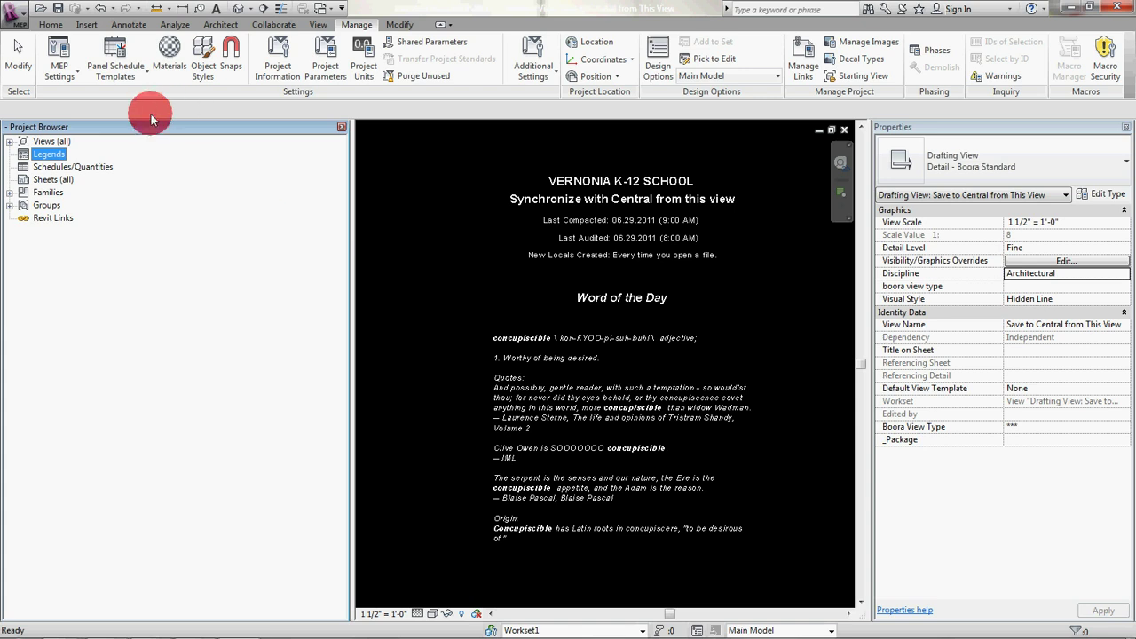
# Step: Run Purge Unused from the Manage tab to list unused families, groups and types
pyautogui.click(418, 113)
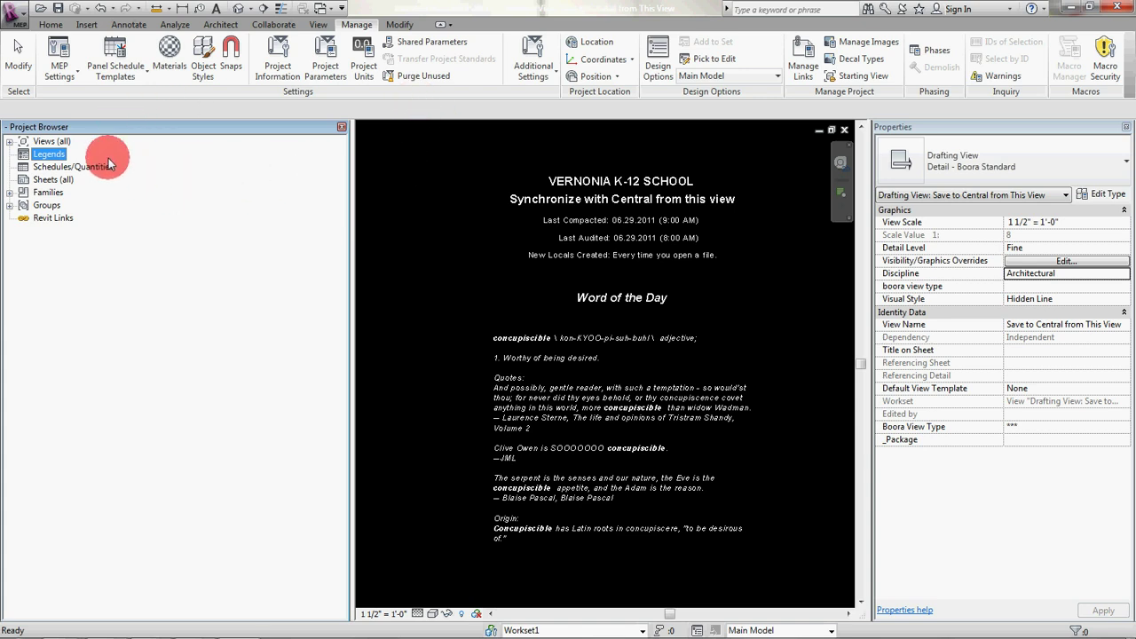
pyautogui.click(425, 76)
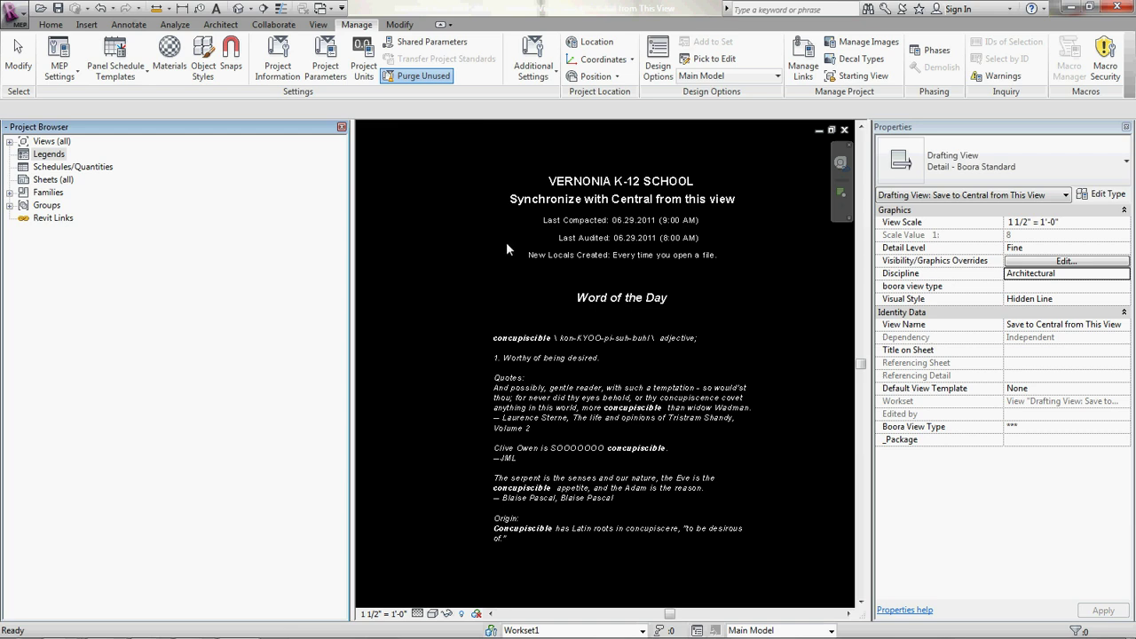
pyautogui.click(49, 154)
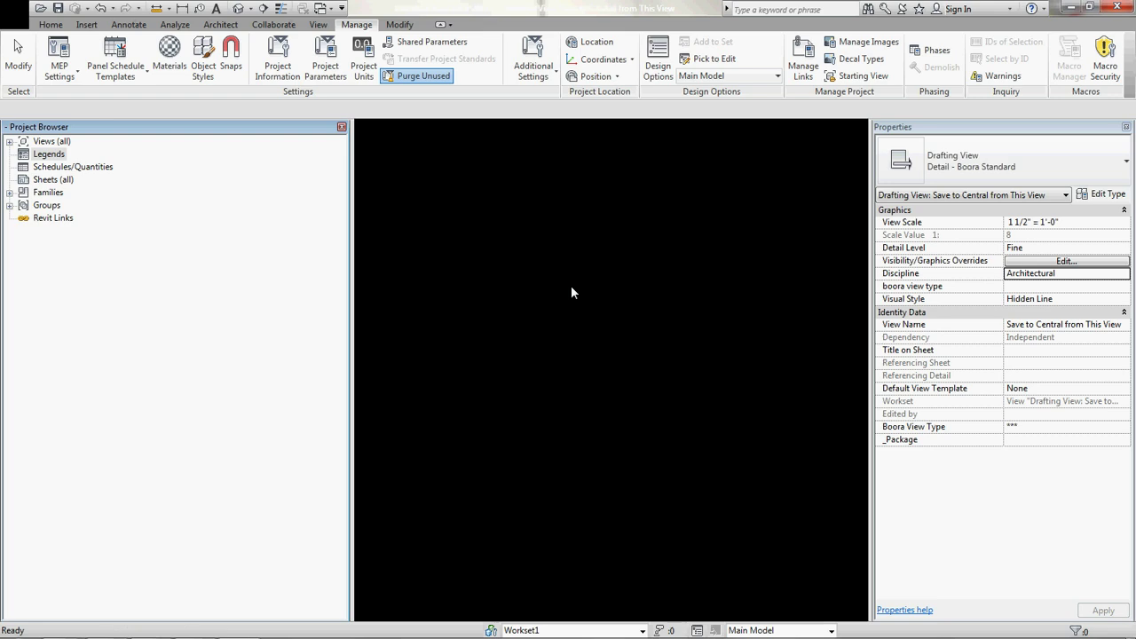
# Step: Reposition the Purge Unused list and confirm deleting all 1692 checked items
pyautogui.click(571, 291)
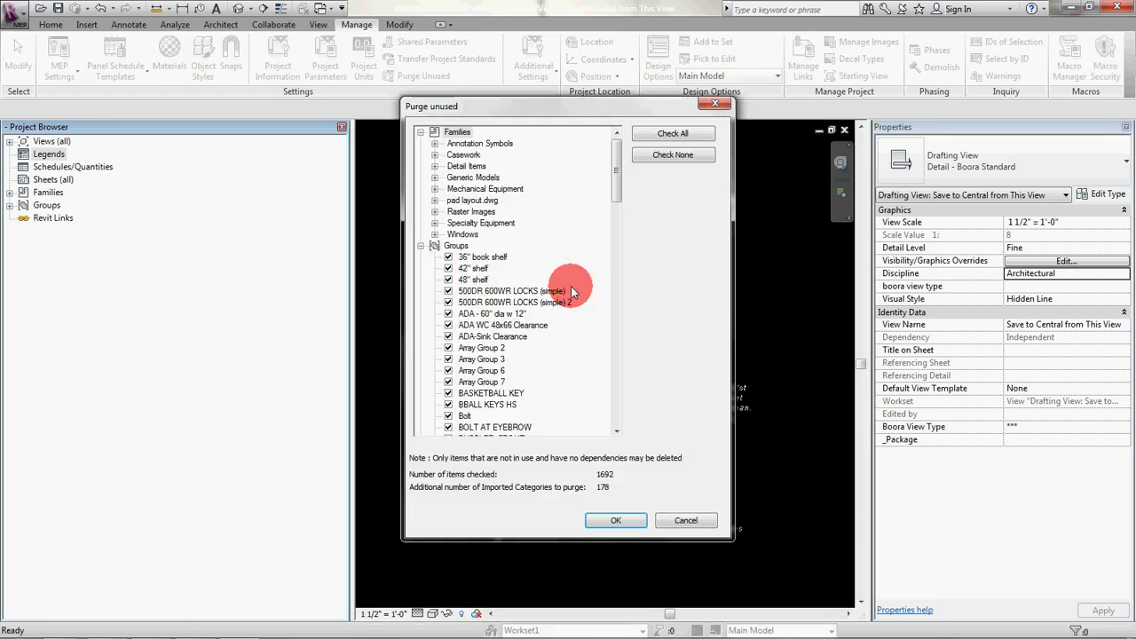
pyautogui.moveTo(513, 110); pyautogui.dragTo(409, 115)
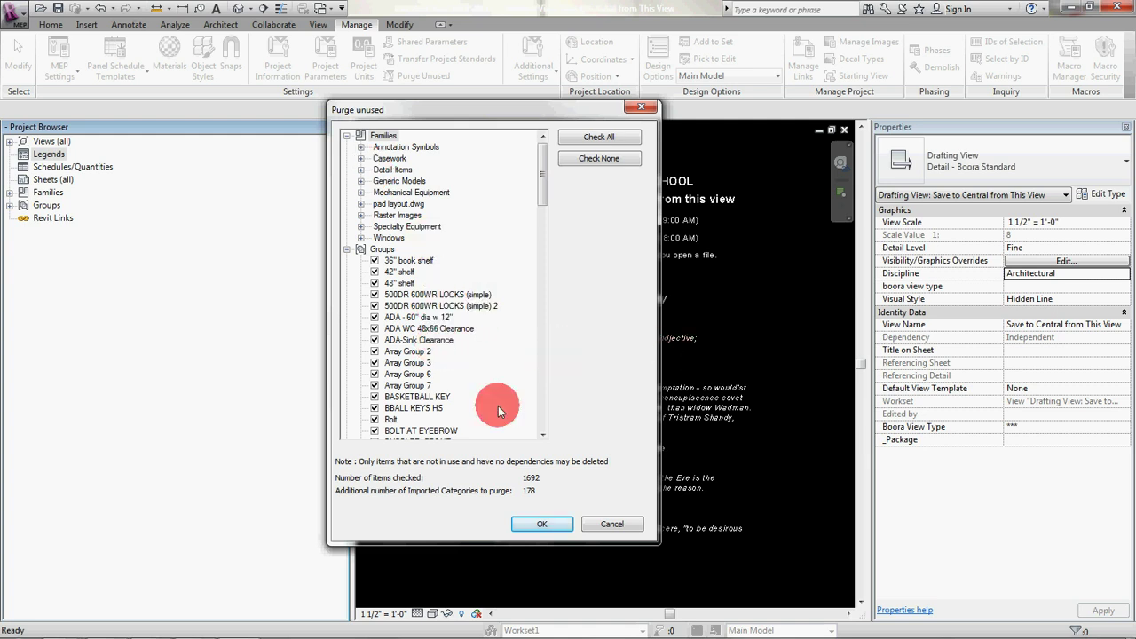
pyautogui.click(543, 524)
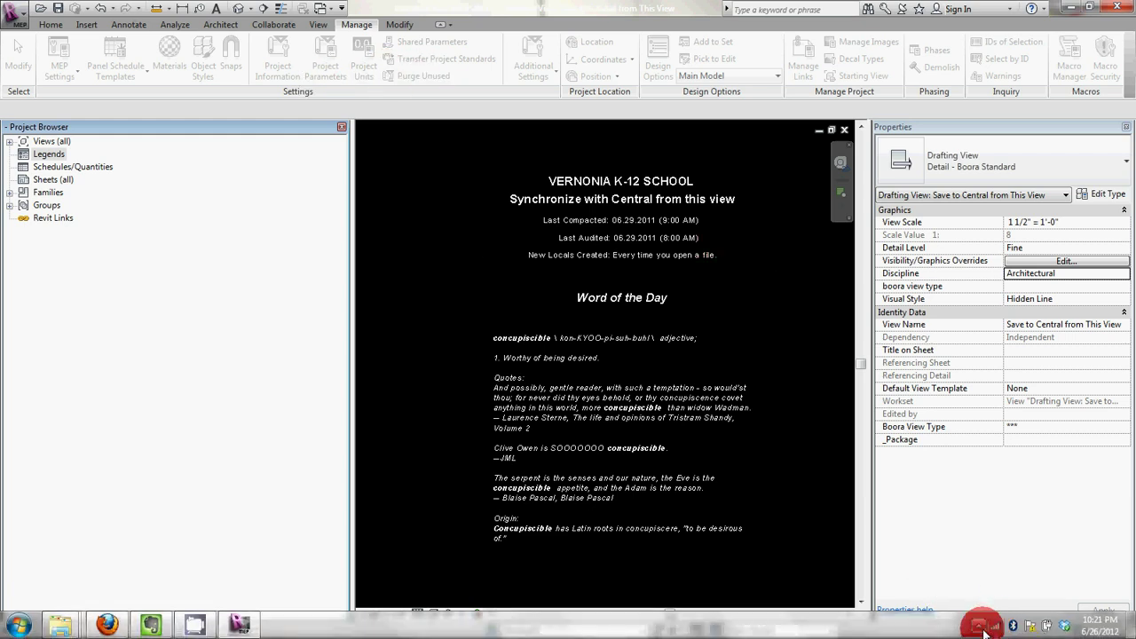
# Step: Run Purge Unused a second time and remove the remaining 58 checked items
pyautogui.click(978, 625)
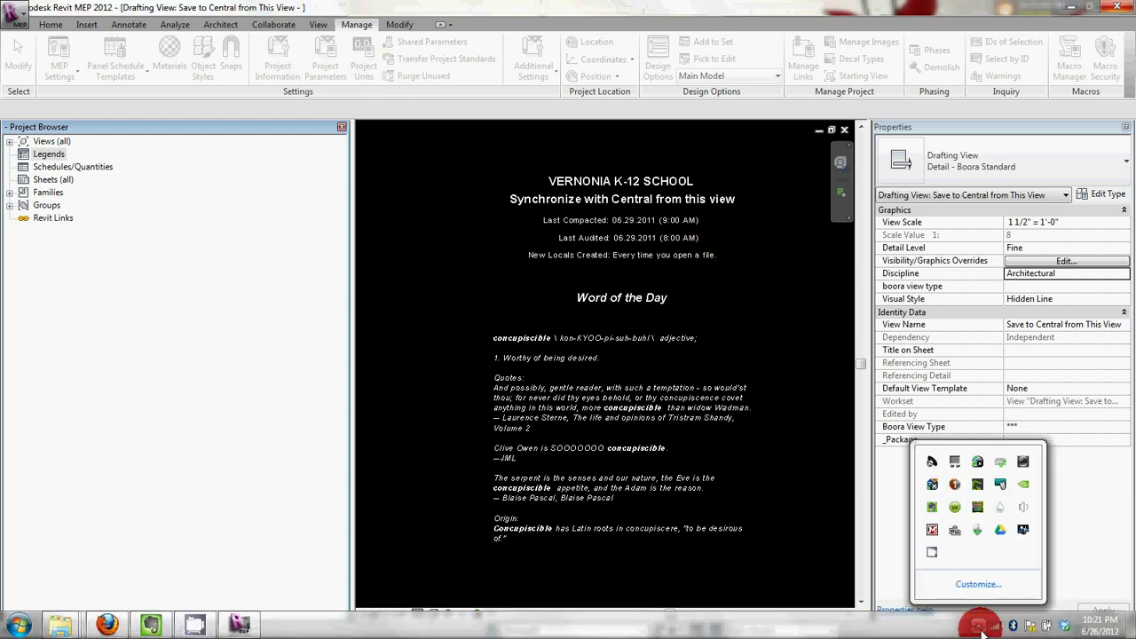
pyautogui.rightClick(932, 554)
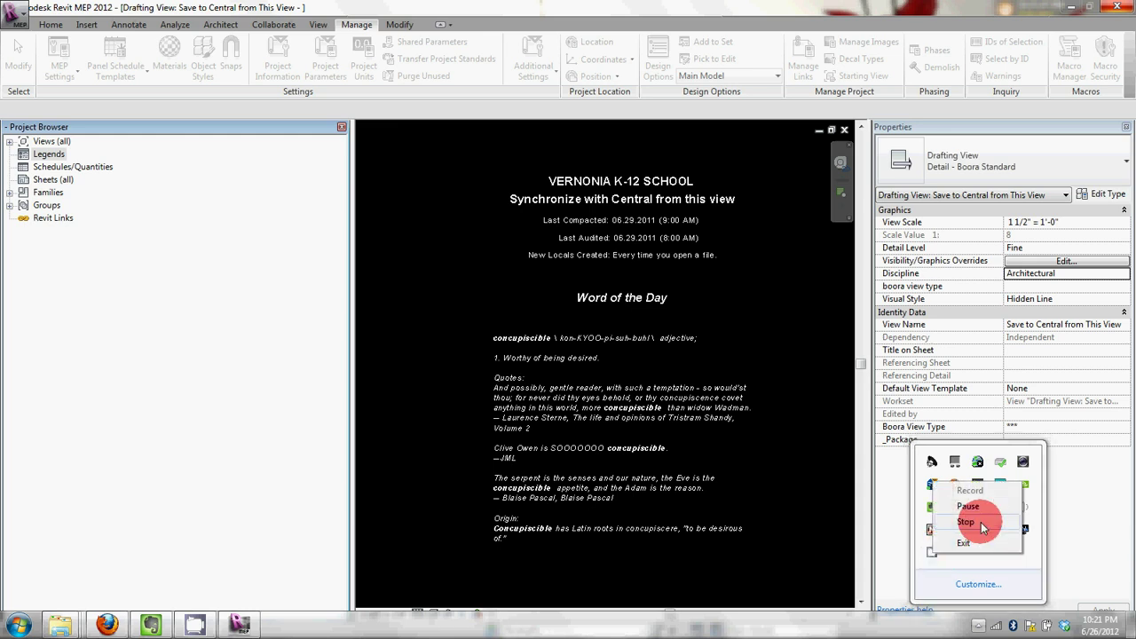
pyautogui.click(965, 522)
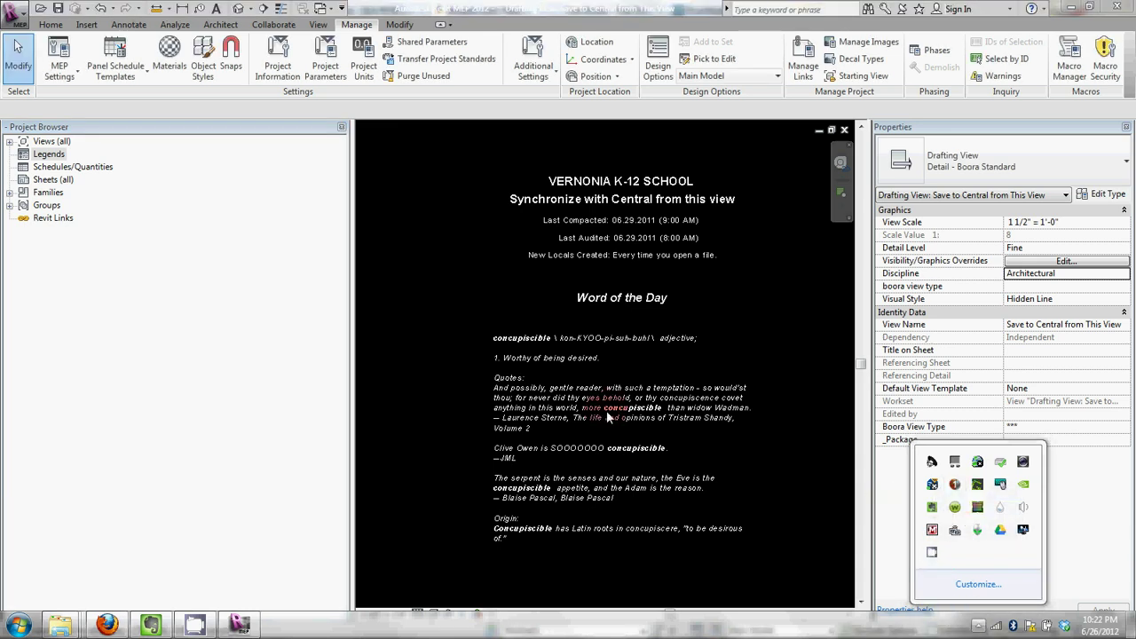
pyautogui.click(423, 78)
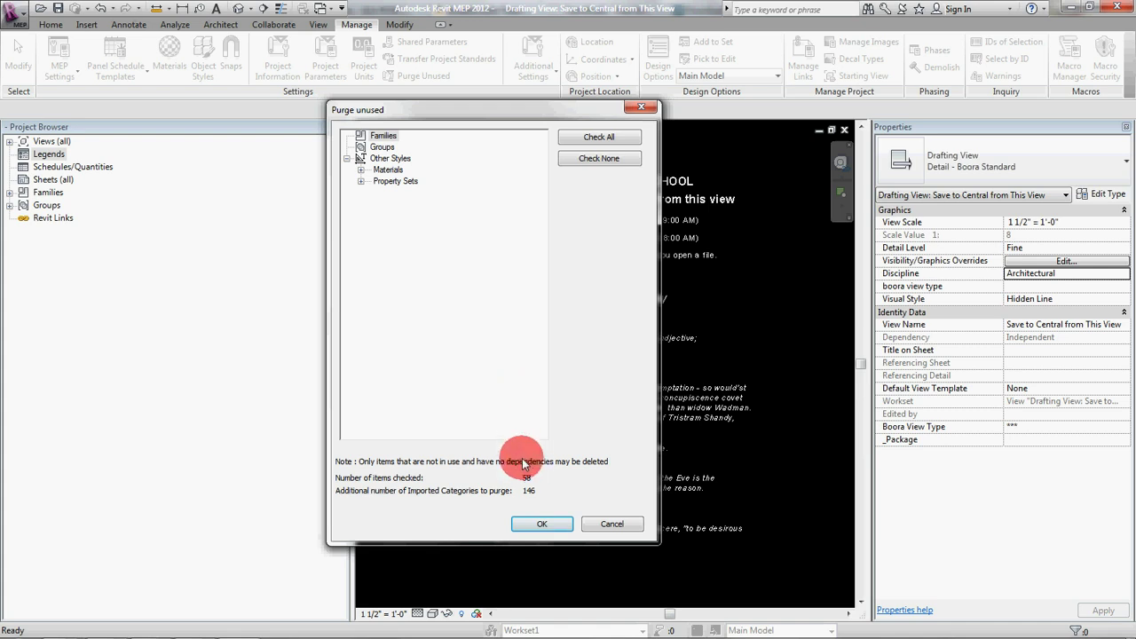
pyautogui.click(551, 526)
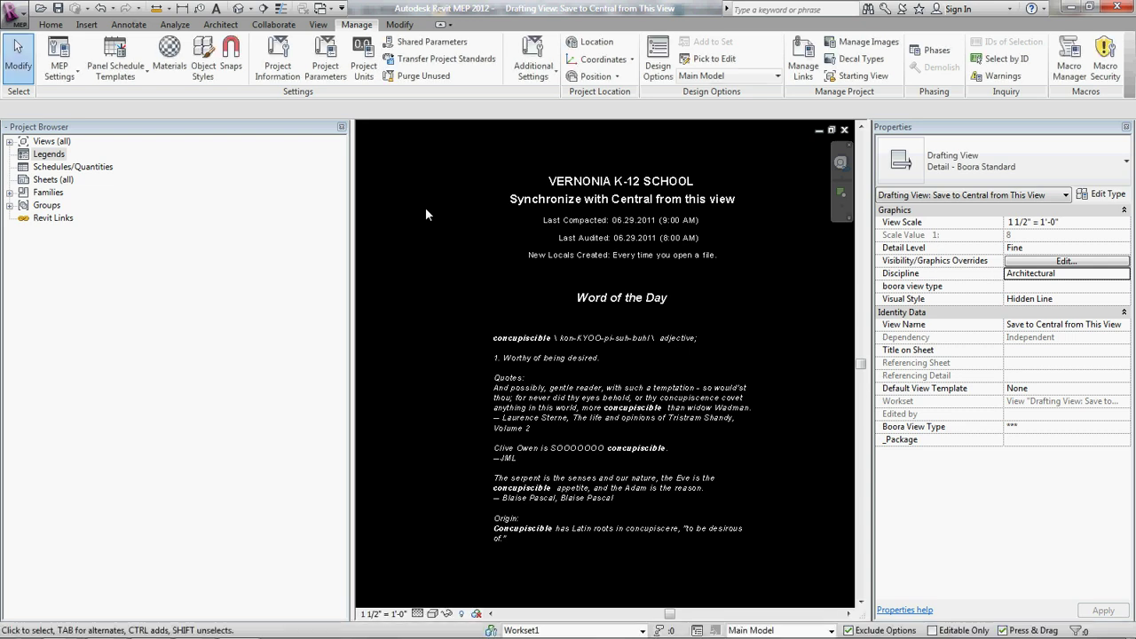
# Step: Purge the last 9 unused items, then reopen Purge Unused to find 0 items left
pyautogui.click(426, 75)
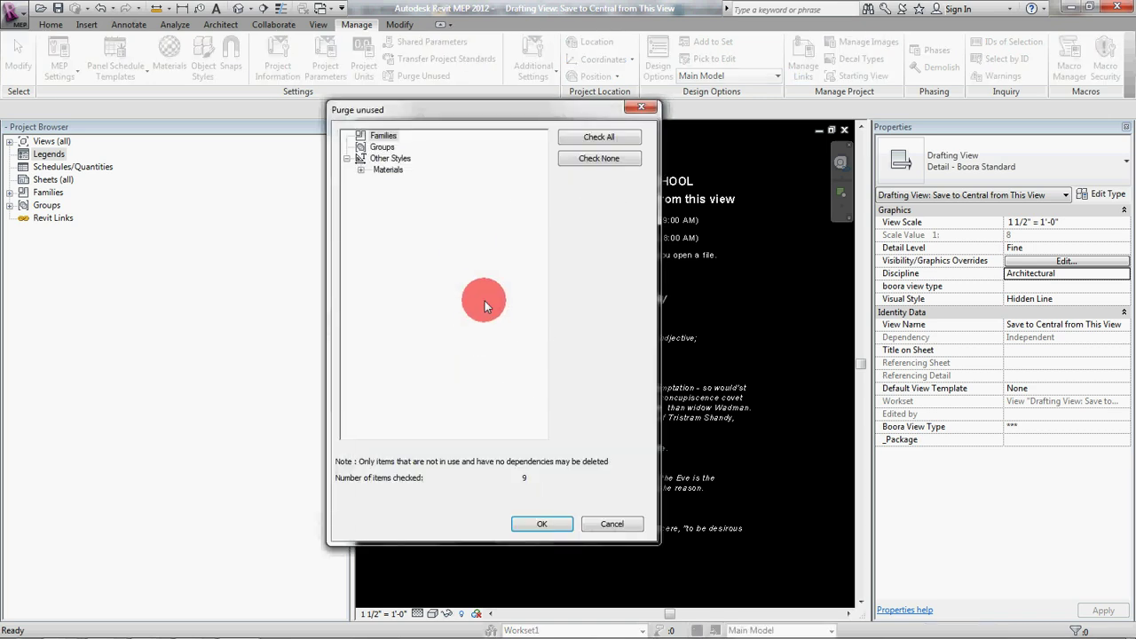
pyautogui.click(541, 524)
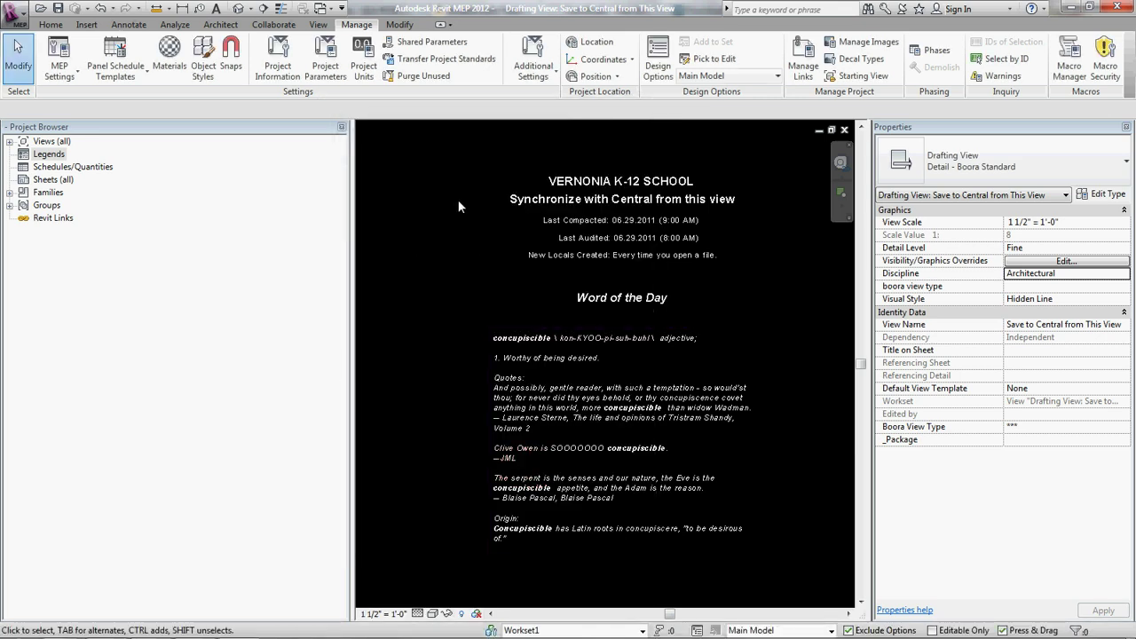
pyautogui.click(410, 77)
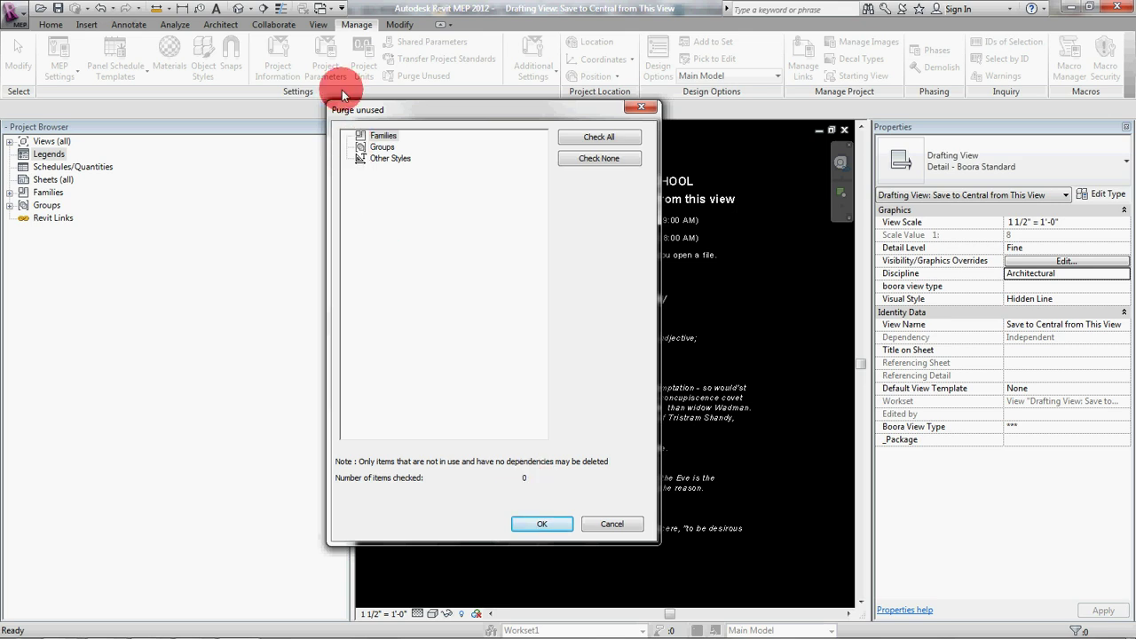
# Step: Dismiss the empty Purge Unused dialog with OK, back on the Save to Central drafting view
pyautogui.click(545, 524)
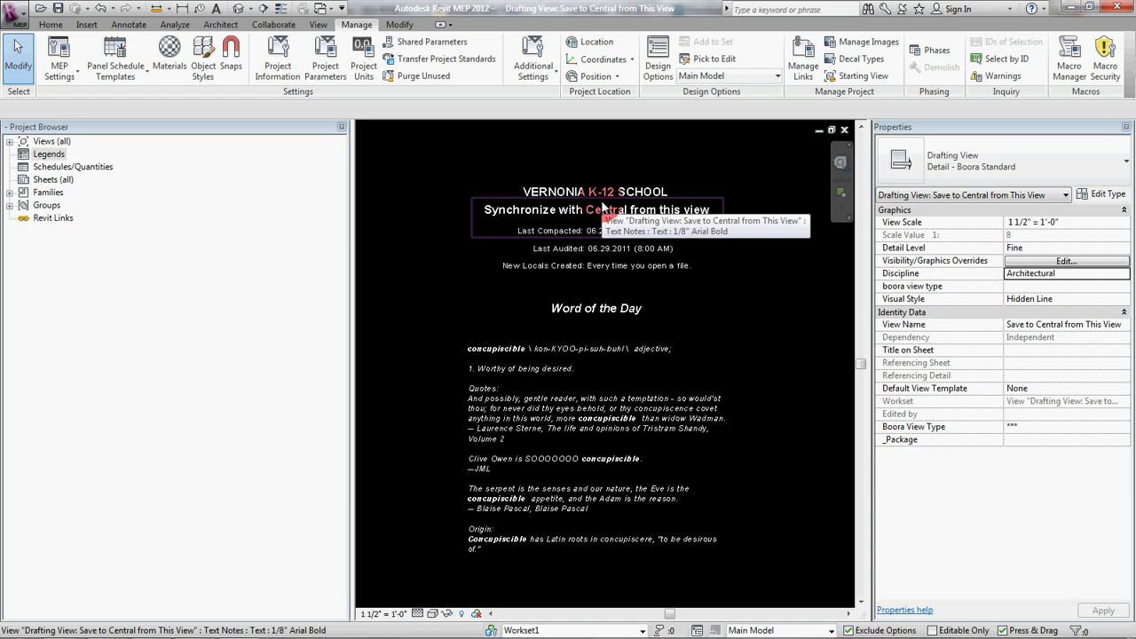
pyautogui.click(401, 124)
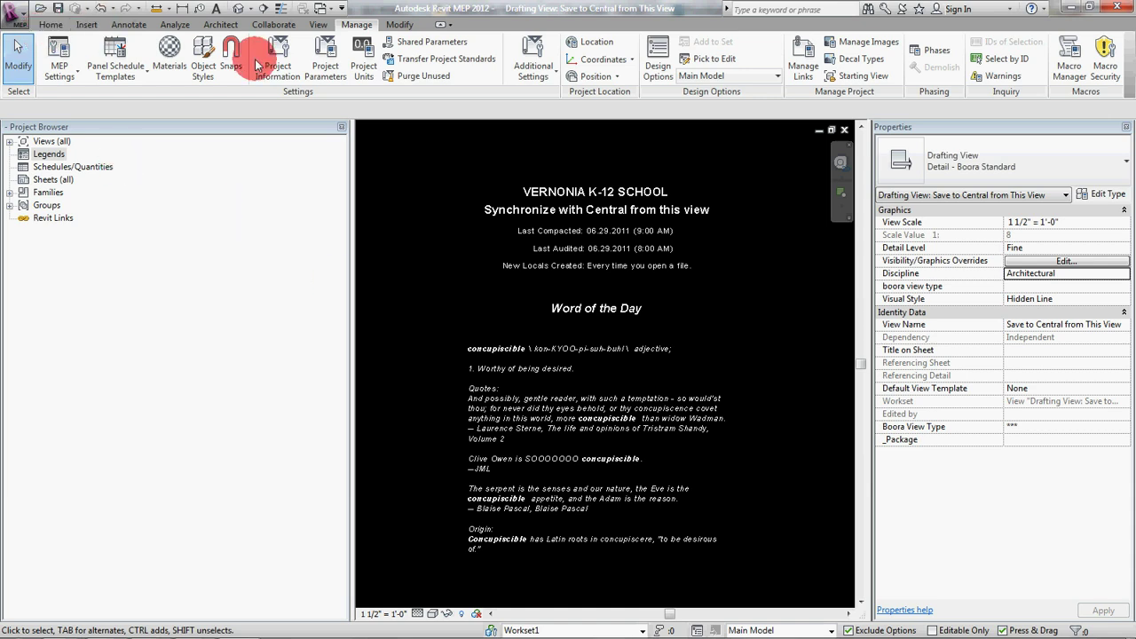
# Step: Start a Save As Project in the LINKS folder, reusing the name X Arch Vernonia 12
pyautogui.click(50, 24)
pyautogui.click(20, 20)
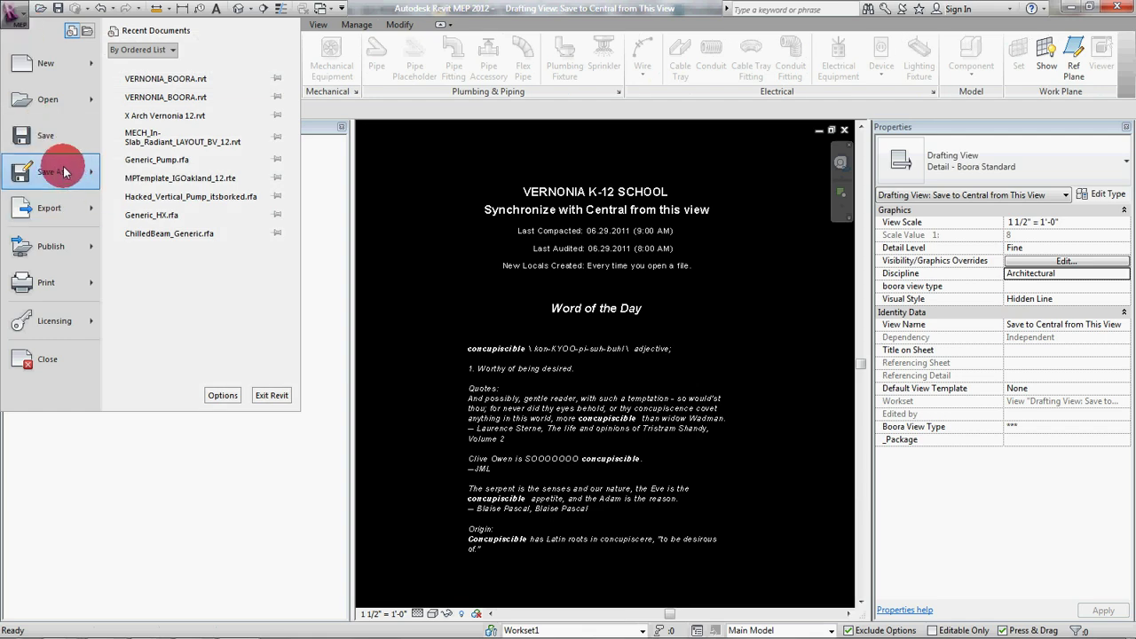
pyautogui.moveTo(64, 171)
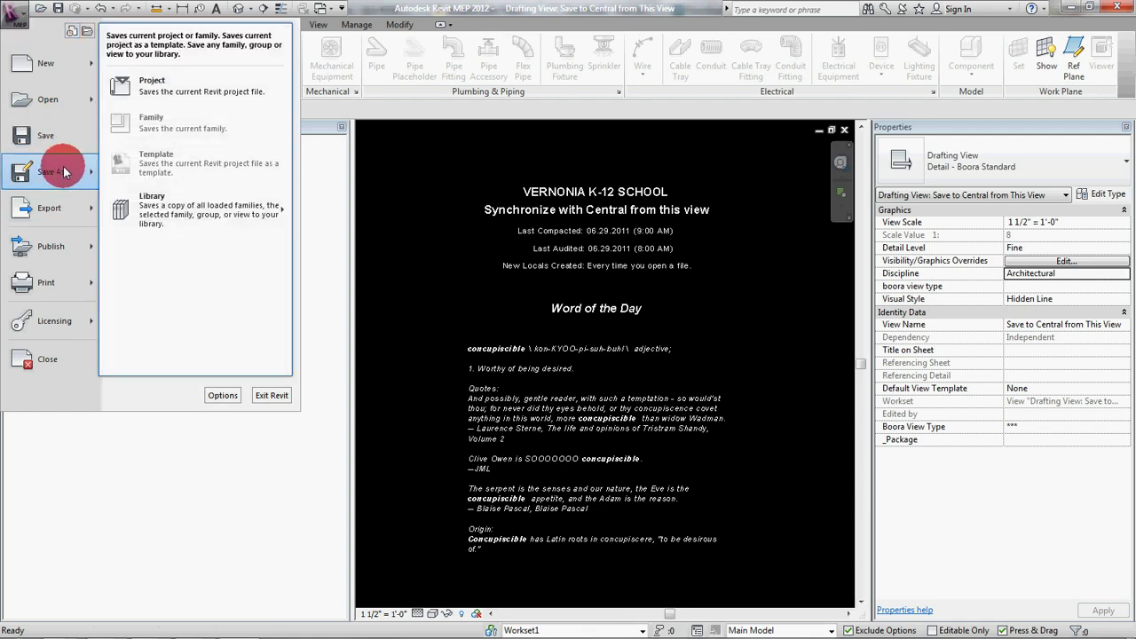
pyautogui.click(152, 81)
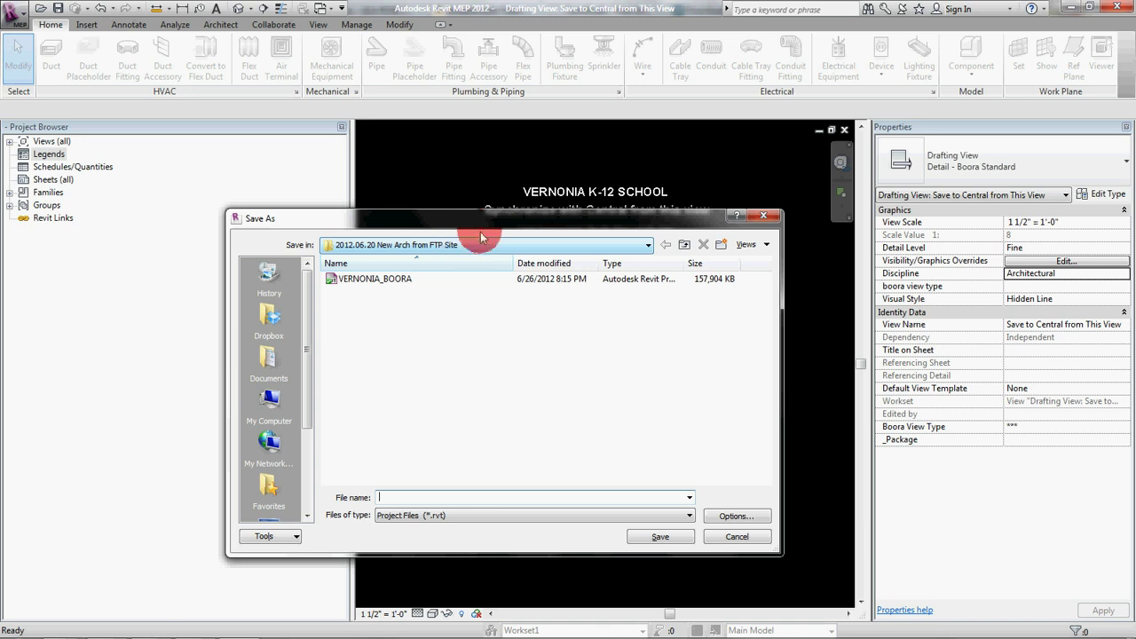
pyautogui.moveTo(469, 209); pyautogui.dragTo(495, 165)
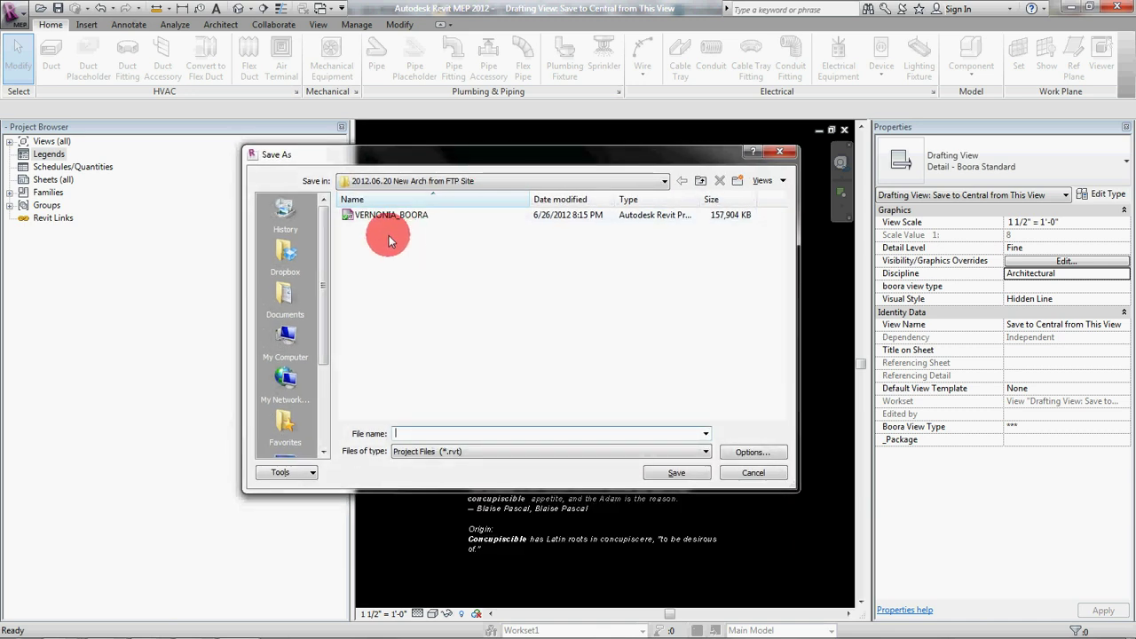
pyautogui.click(414, 219)
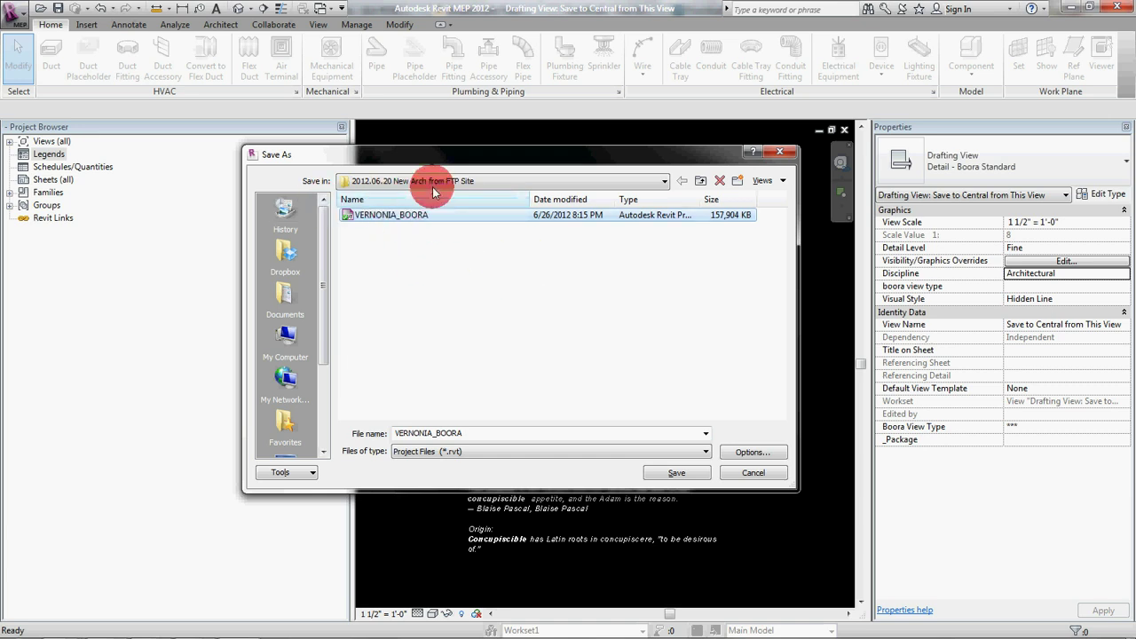
pyautogui.click(701, 181)
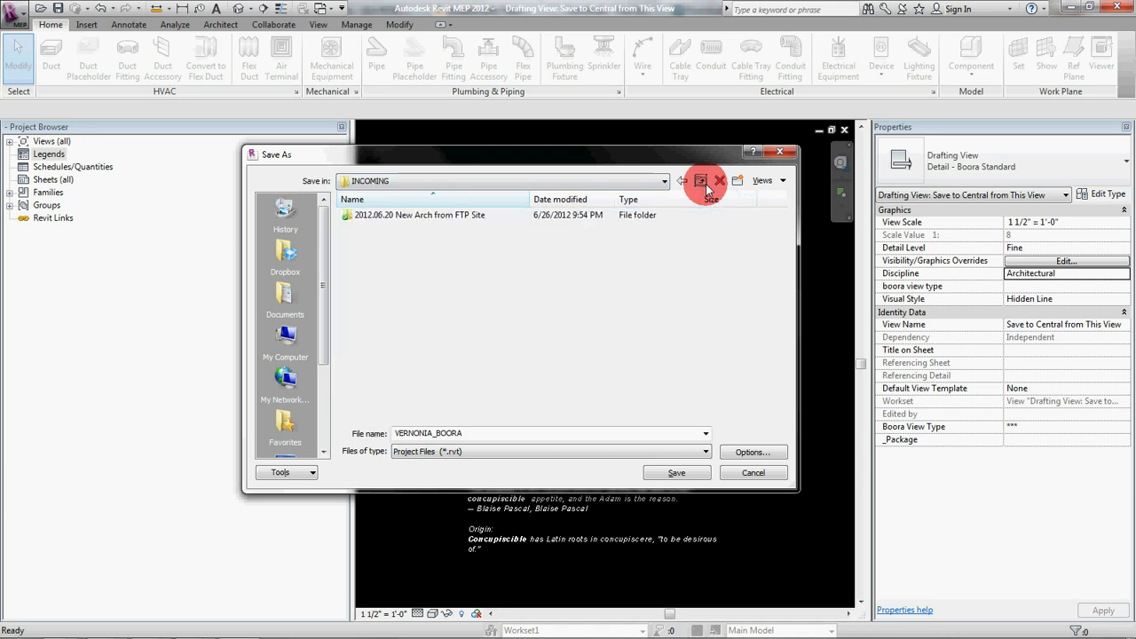
pyautogui.click(701, 181)
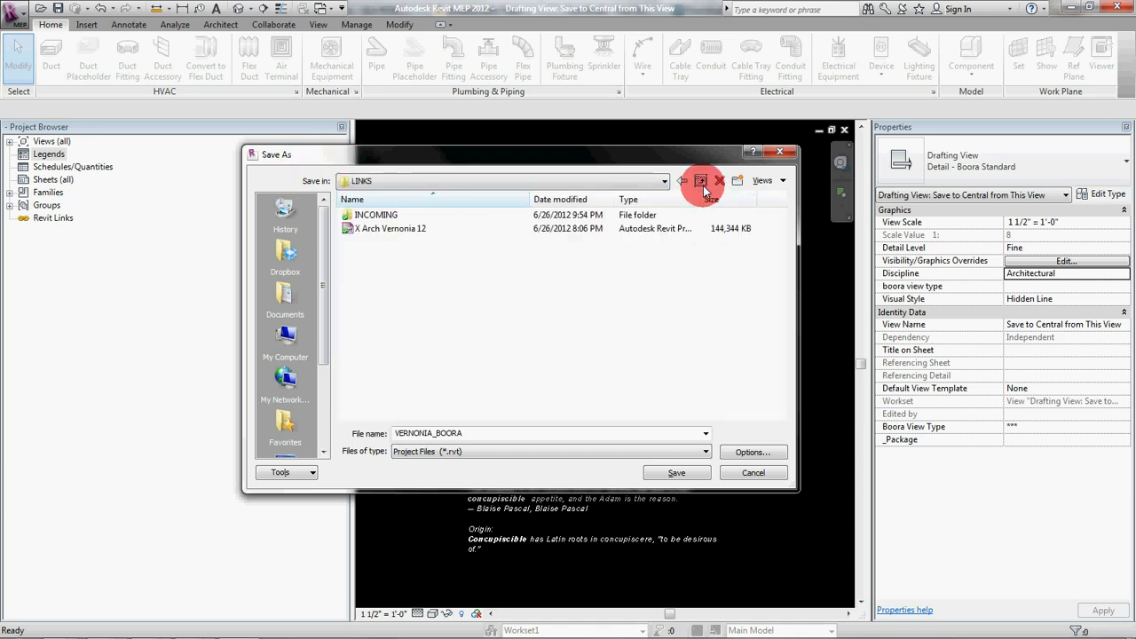
pyautogui.click(402, 232)
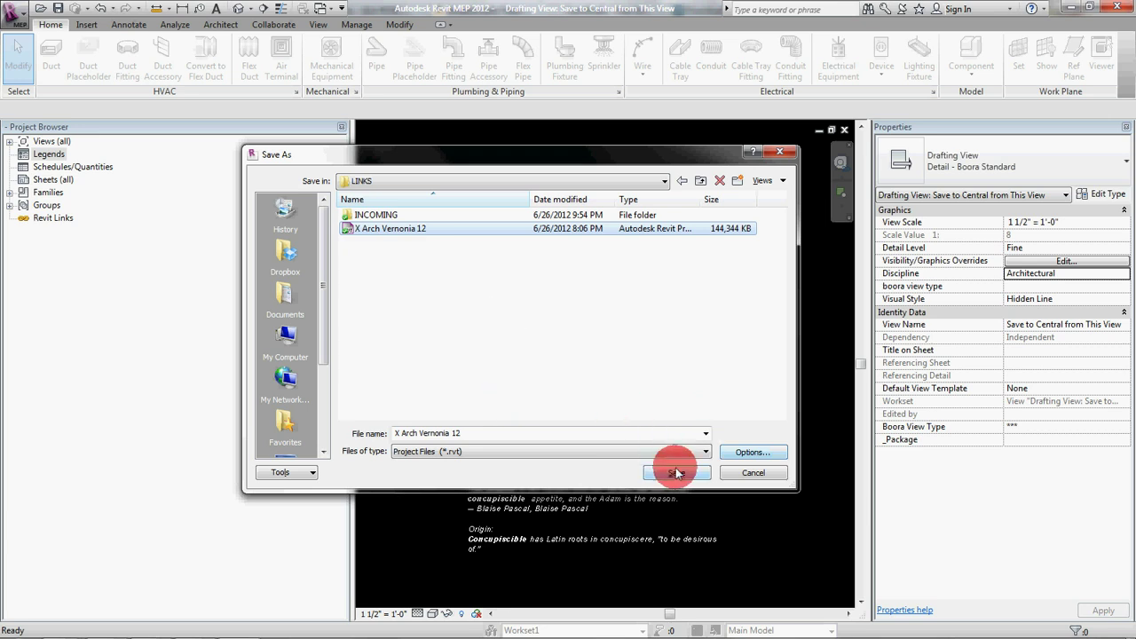
# Step: Set the Compact save option, save, and confirm replacing the existing X Arch Vernonia 12
pyautogui.click(755, 452)
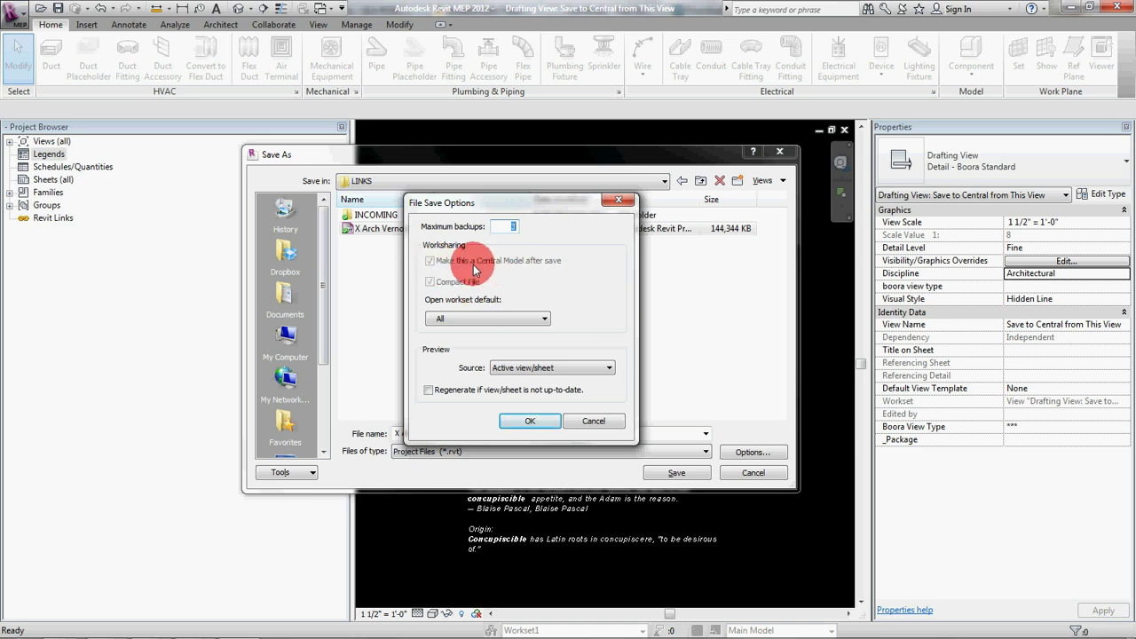
pyautogui.click(522, 421)
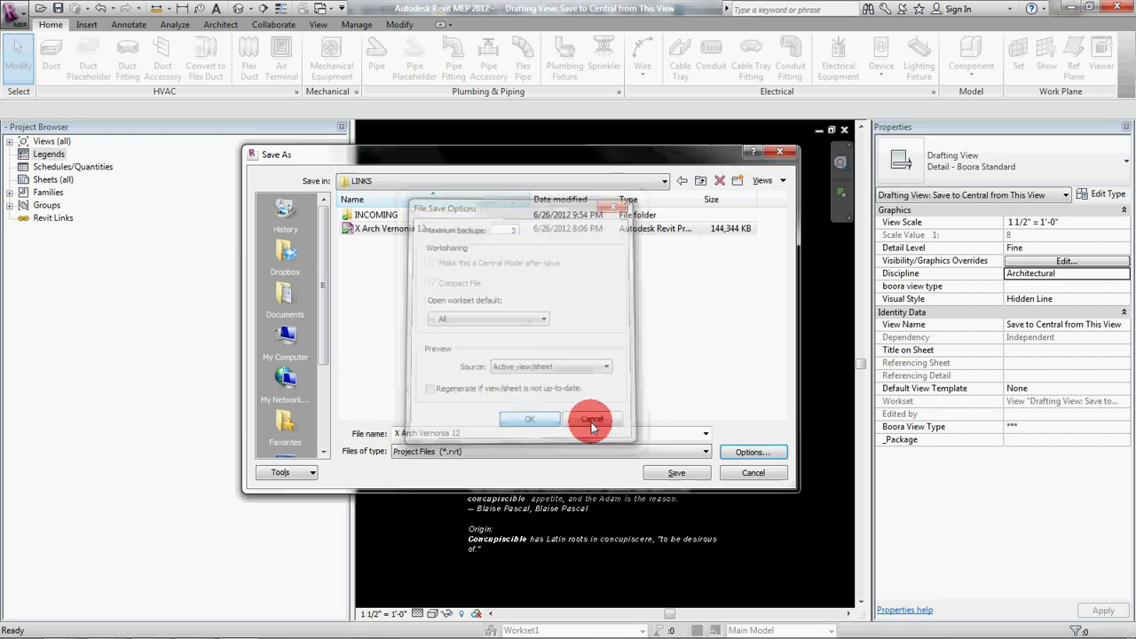
pyautogui.click(673, 472)
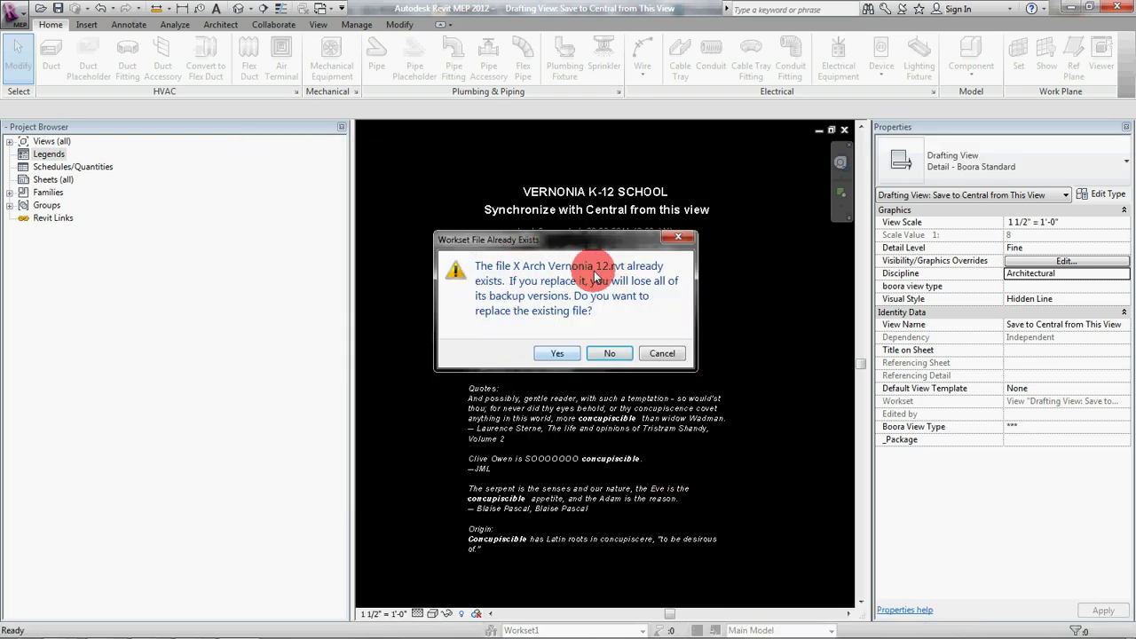
pyautogui.click(555, 352)
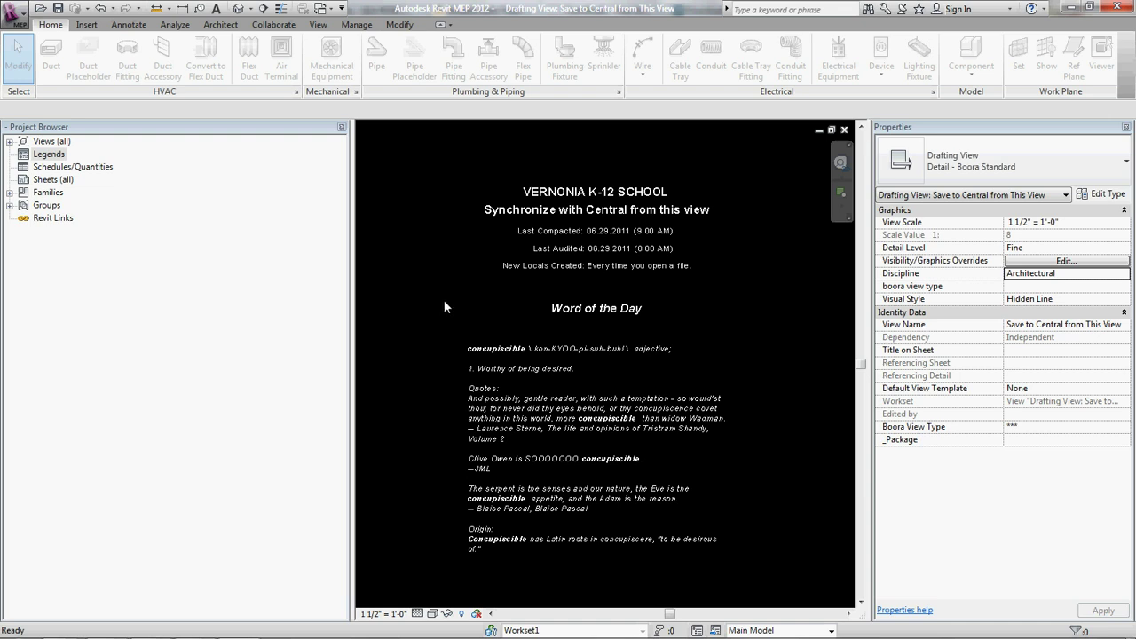
# Step: Let the X Arch Vernonia 12.rvt save complete, then return focus to the Revit model window
pyautogui.hotkey('ctrl', 's')
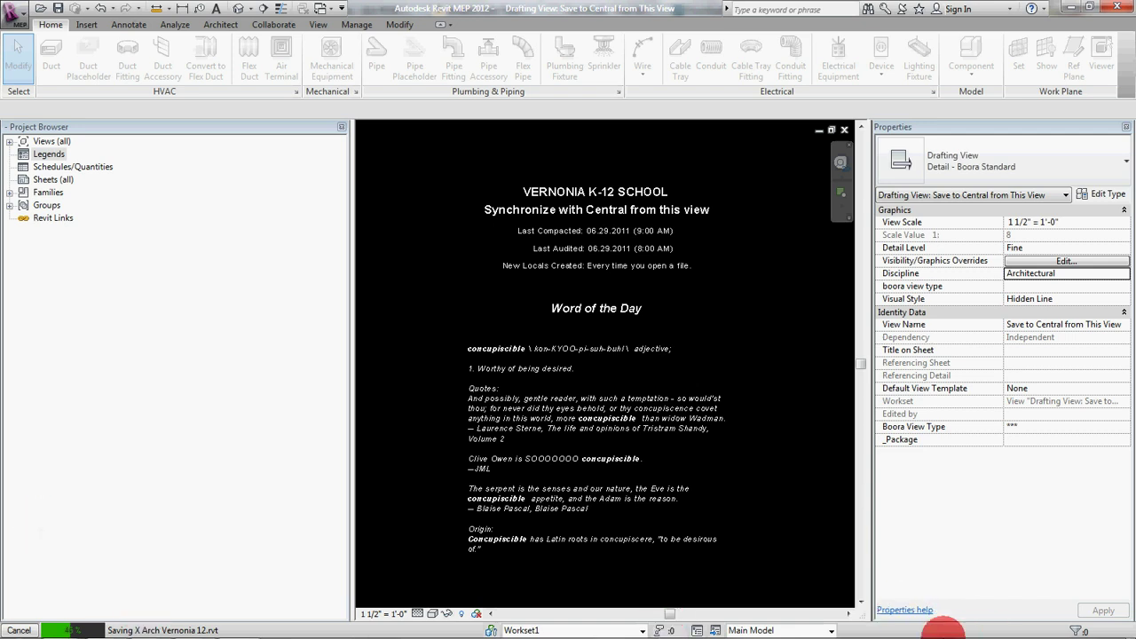
pyautogui.click(985, 628)
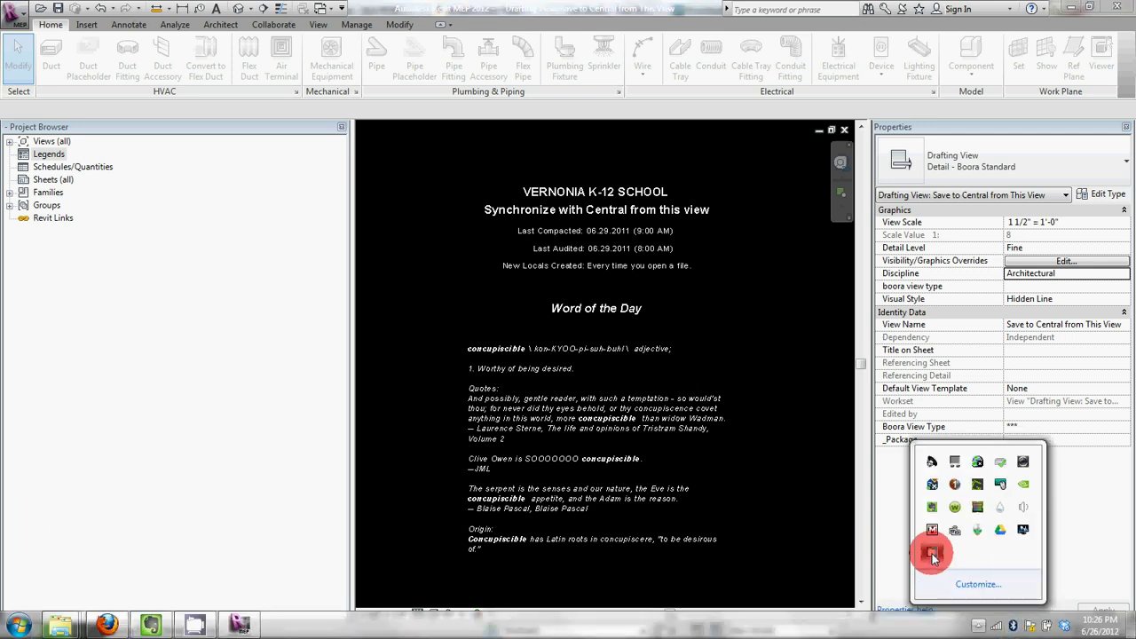
pyautogui.rightClick(954, 533)
pyautogui.click(976, 497)
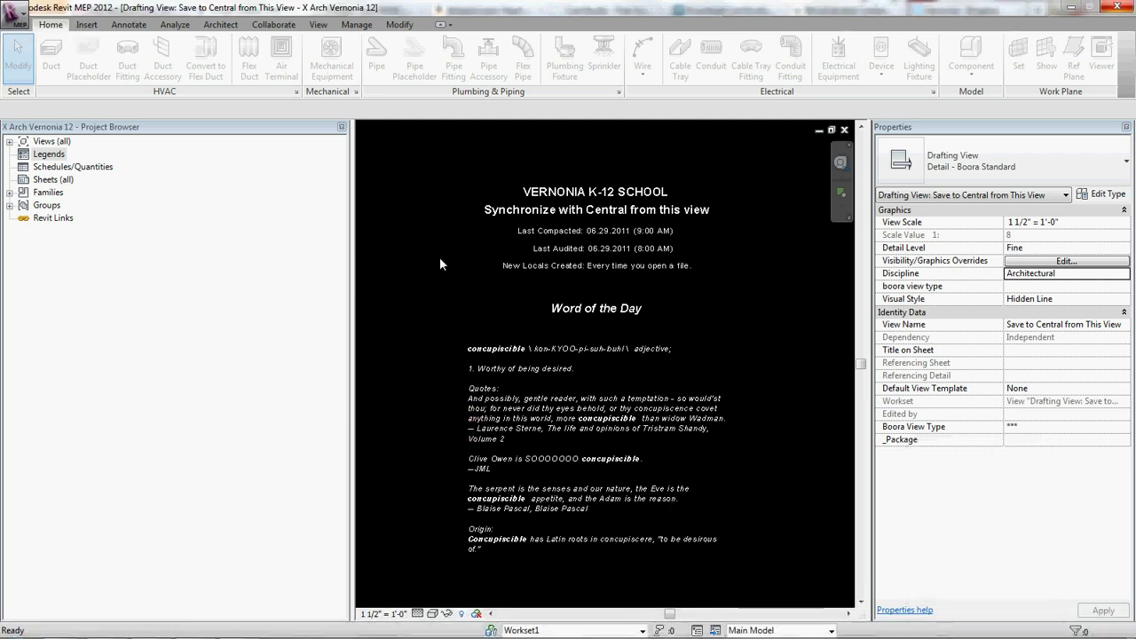
pyautogui.click(321, 289)
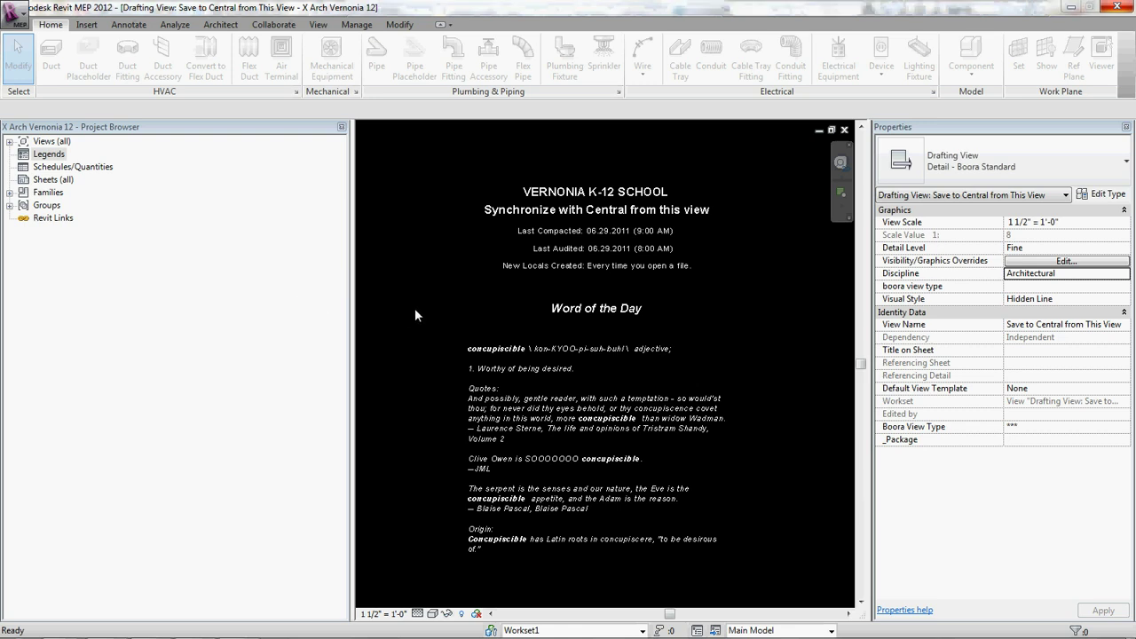
pyautogui.click(354, 67)
pyautogui.click(385, 14)
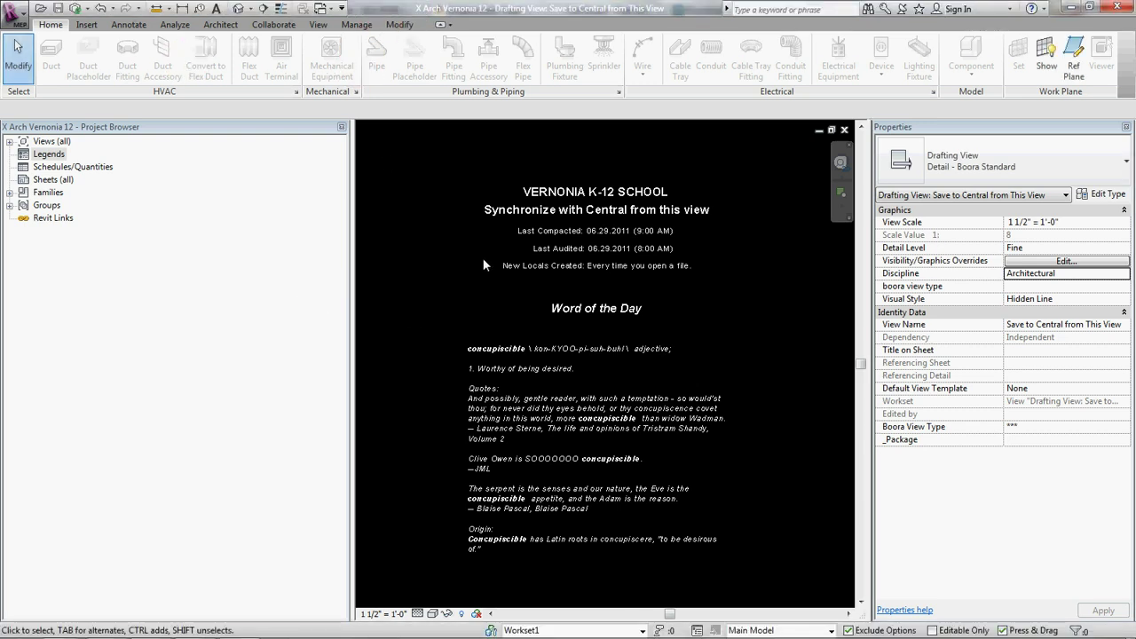
pyautogui.click(591, 616)
# Step: Open the Worksets dialog and make all worksets from Casework to Workset1 non-editable
pyautogui.click(270, 24)
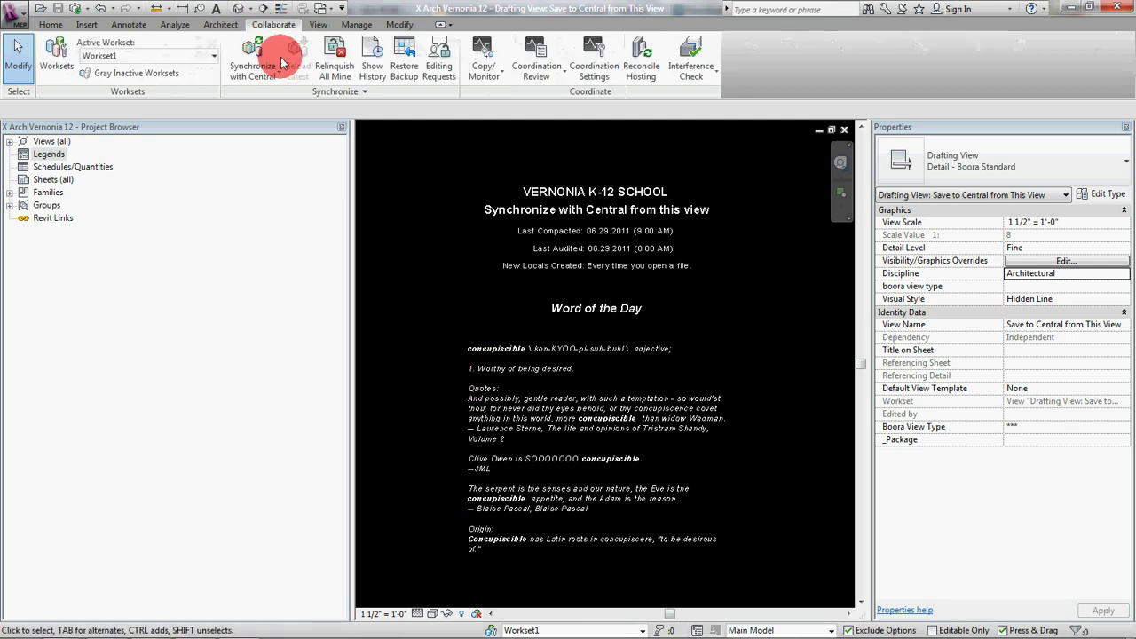
pyautogui.click(70, 71)
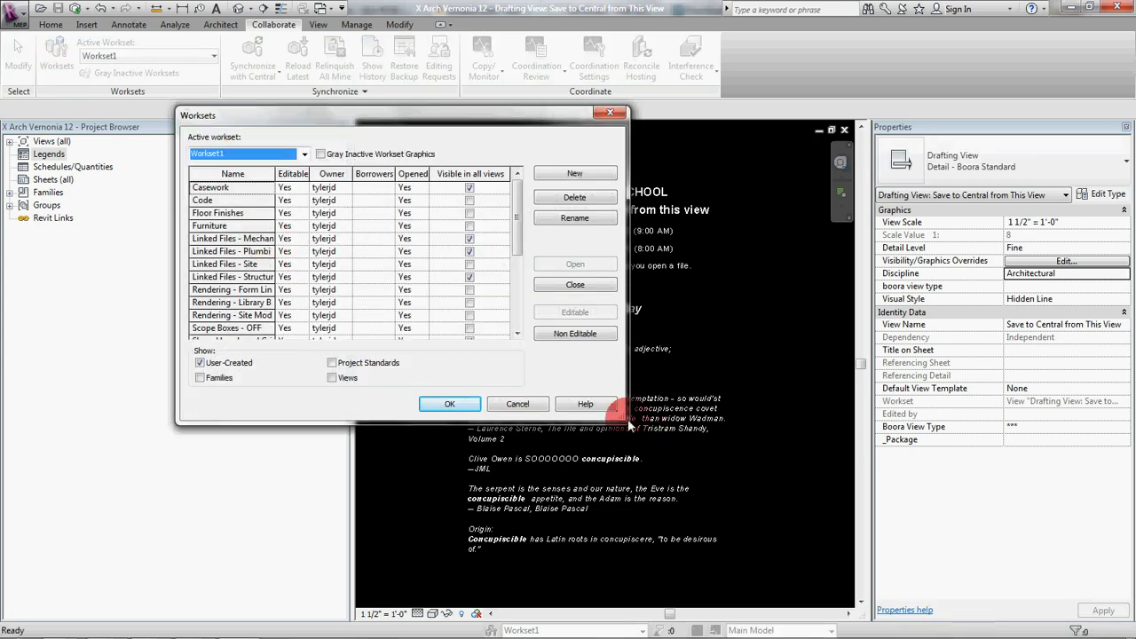
pyautogui.moveTo(625, 425); pyautogui.dragTo(765, 605)
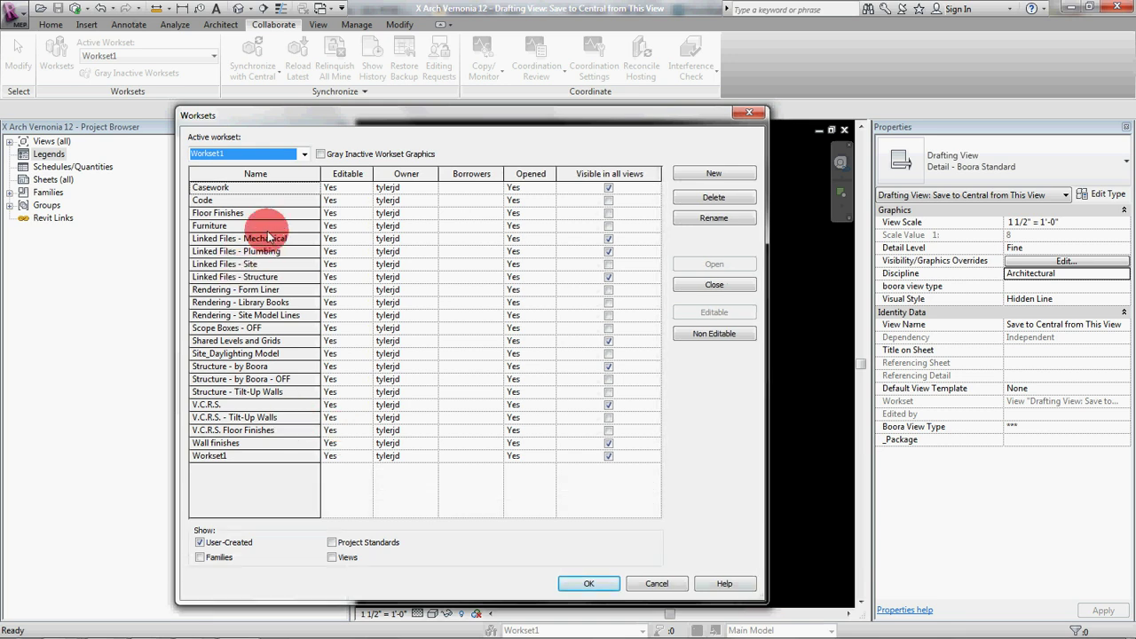
pyautogui.click(249, 189)
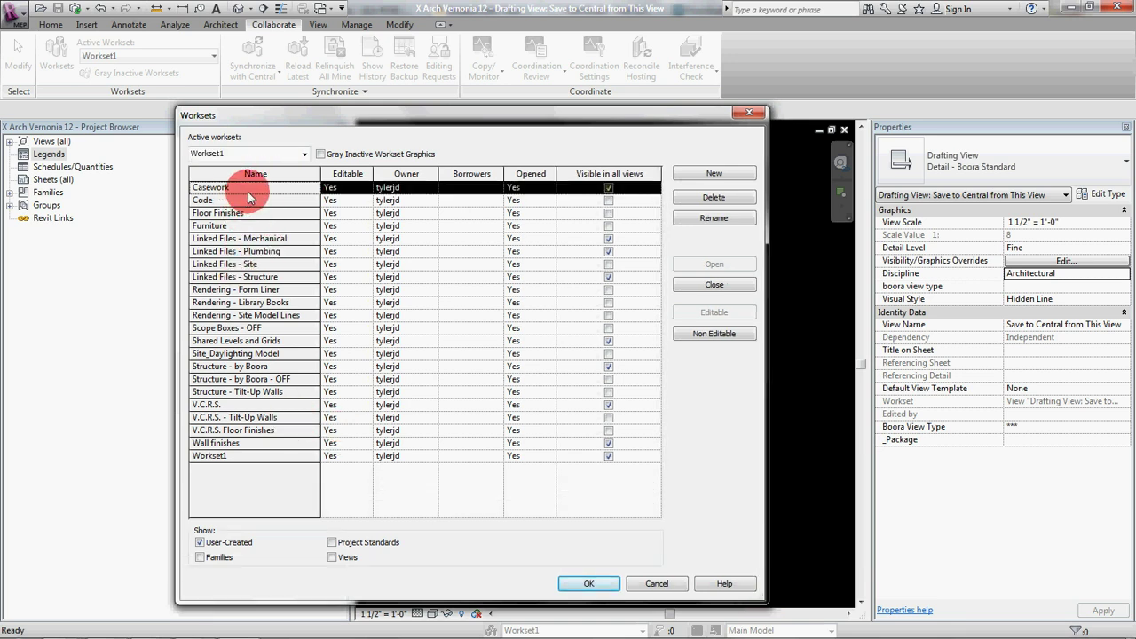
pyautogui.keyDown('shift'); pyautogui.click(271, 458); pyautogui.keyUp('shift')
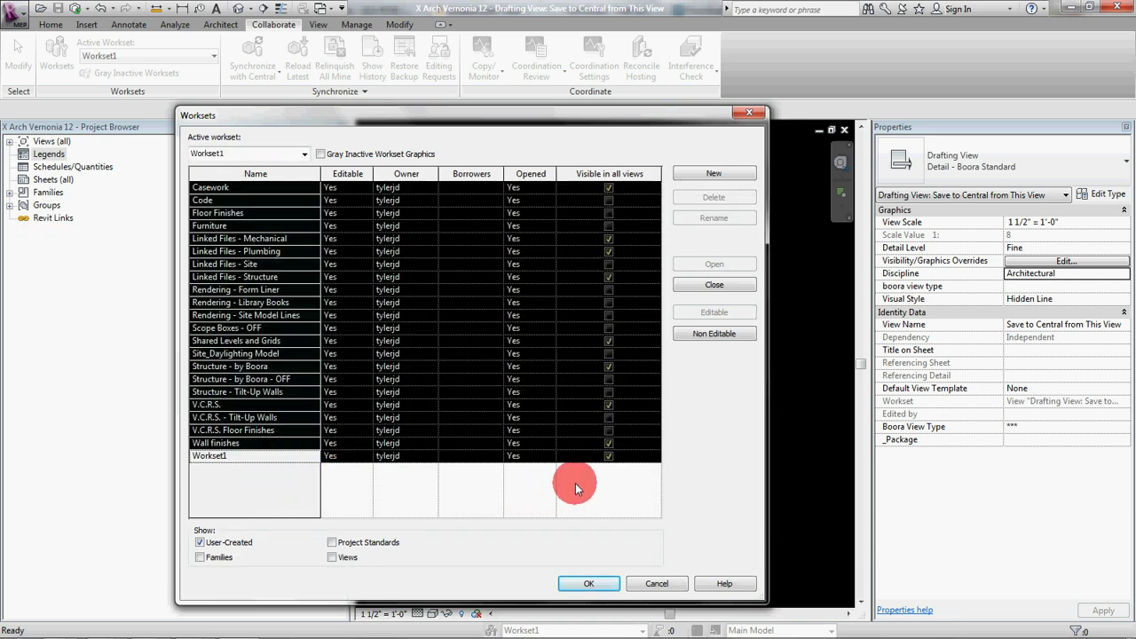
pyautogui.click(729, 343)
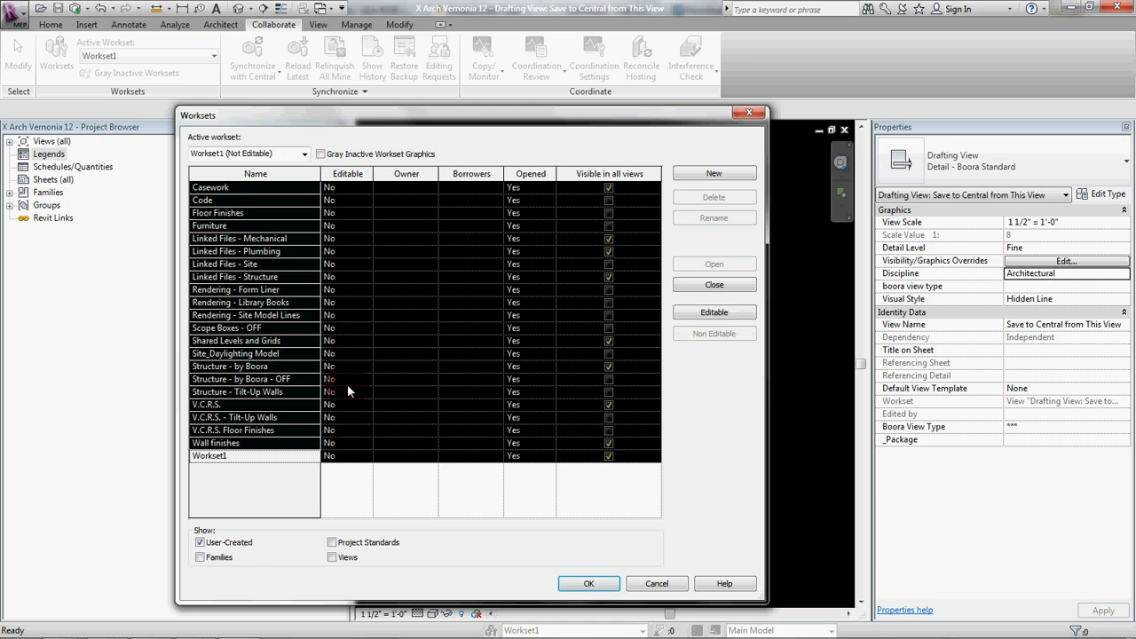
pyautogui.click(589, 586)
# Step: Reselect every workset and confirm the non-editable settings with OK
pyautogui.click(261, 499)
pyautogui.click(253, 189)
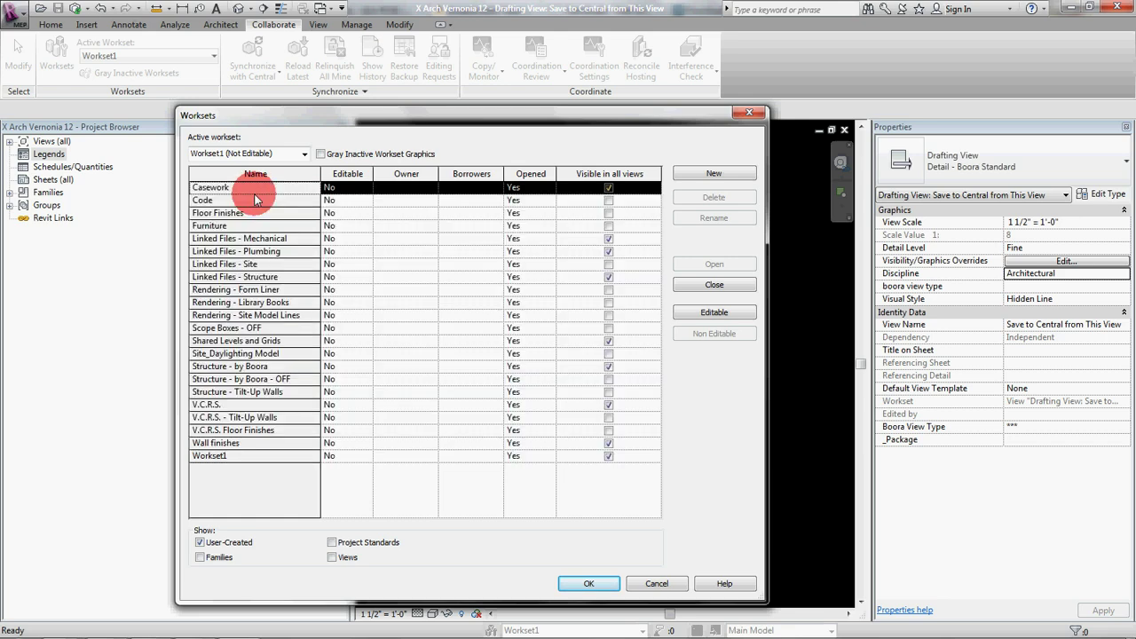
pyautogui.keyDown('shift'); pyautogui.click(289, 456); pyautogui.keyUp('shift')
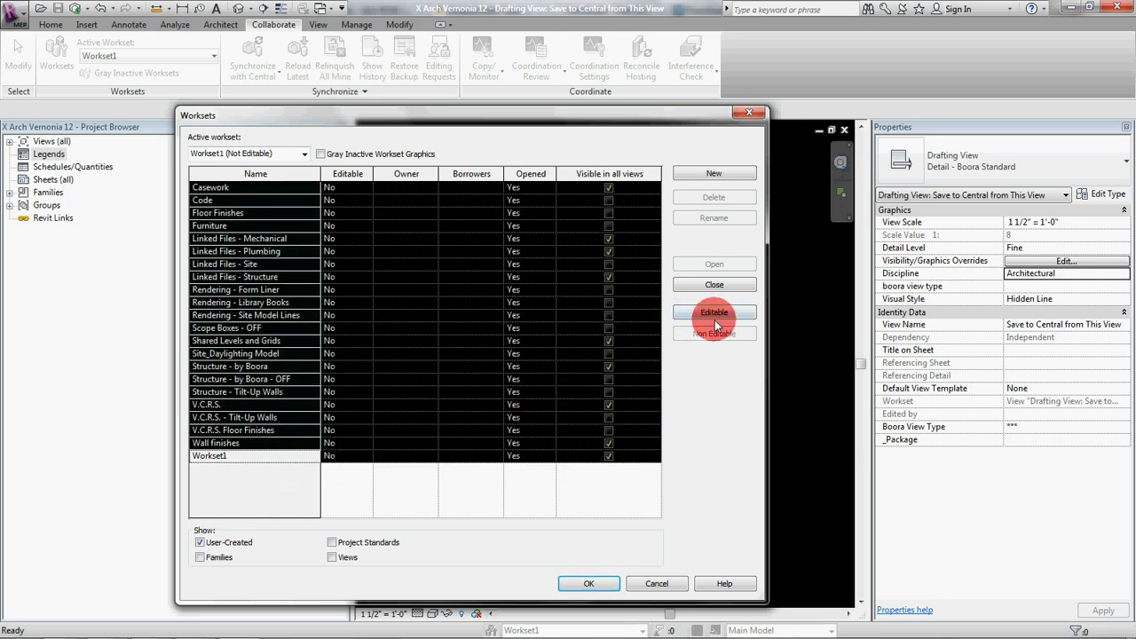
pyautogui.click(604, 584)
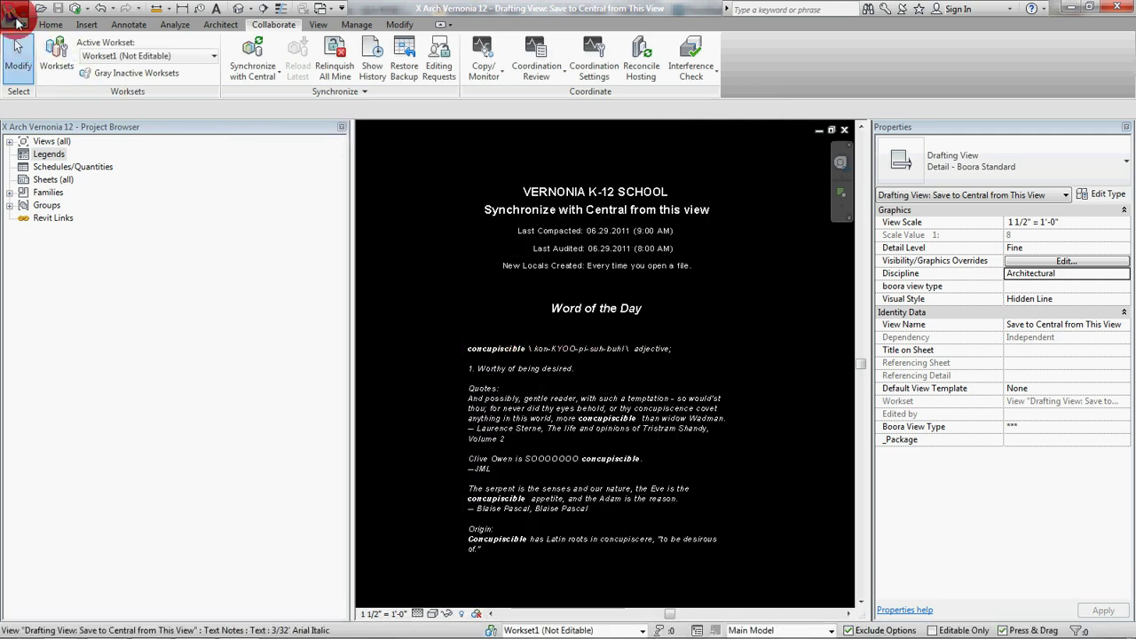
pyautogui.click(18, 18)
# Step: Save As Project to X Arch Vernonia 12 with Compact File enabled in the save options
pyautogui.click(75, 177)
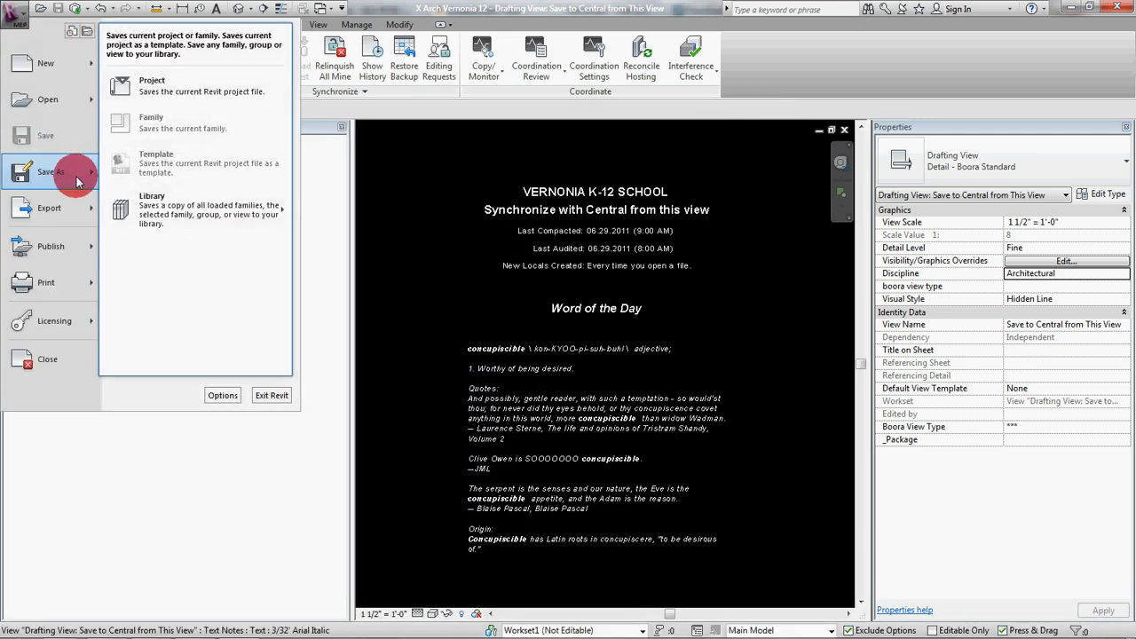
pyautogui.click(163, 82)
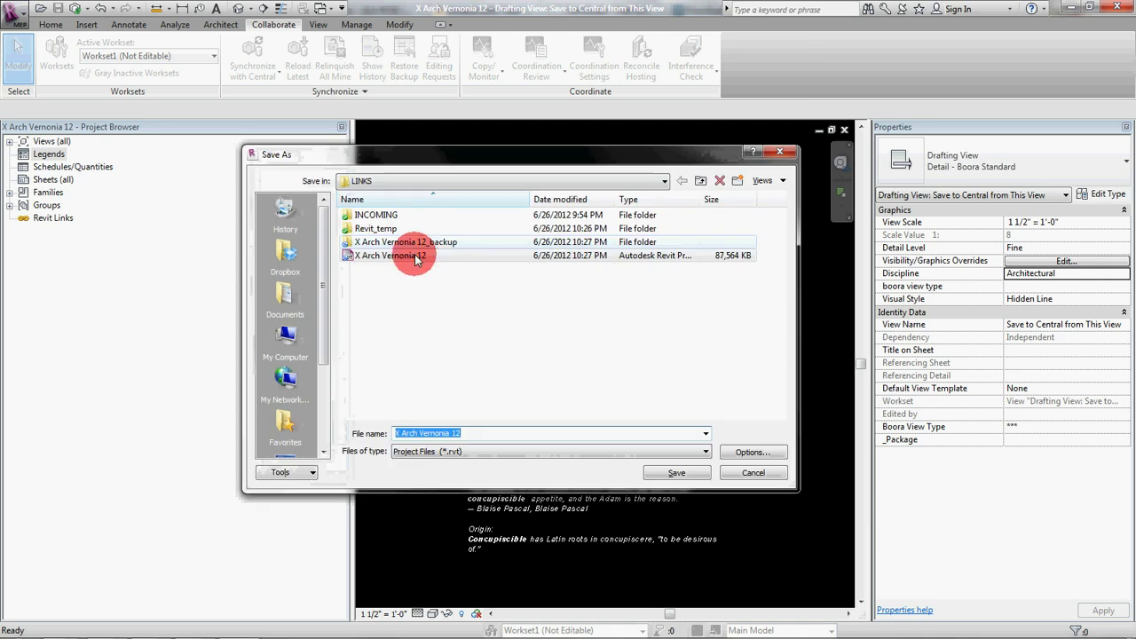
pyautogui.click(415, 257)
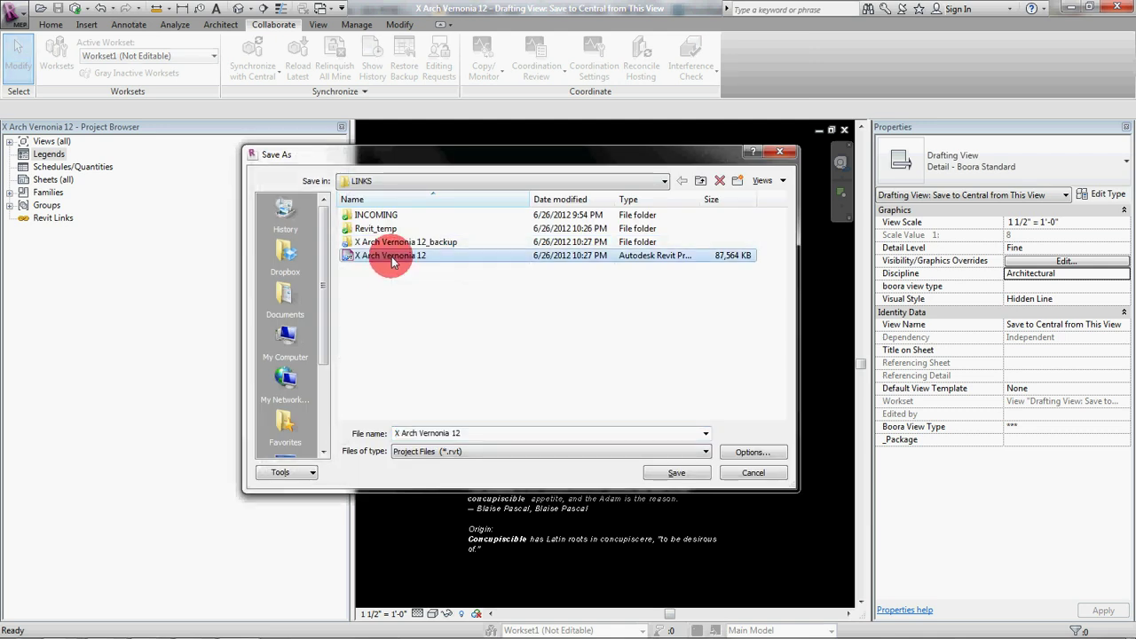
pyautogui.click(741, 451)
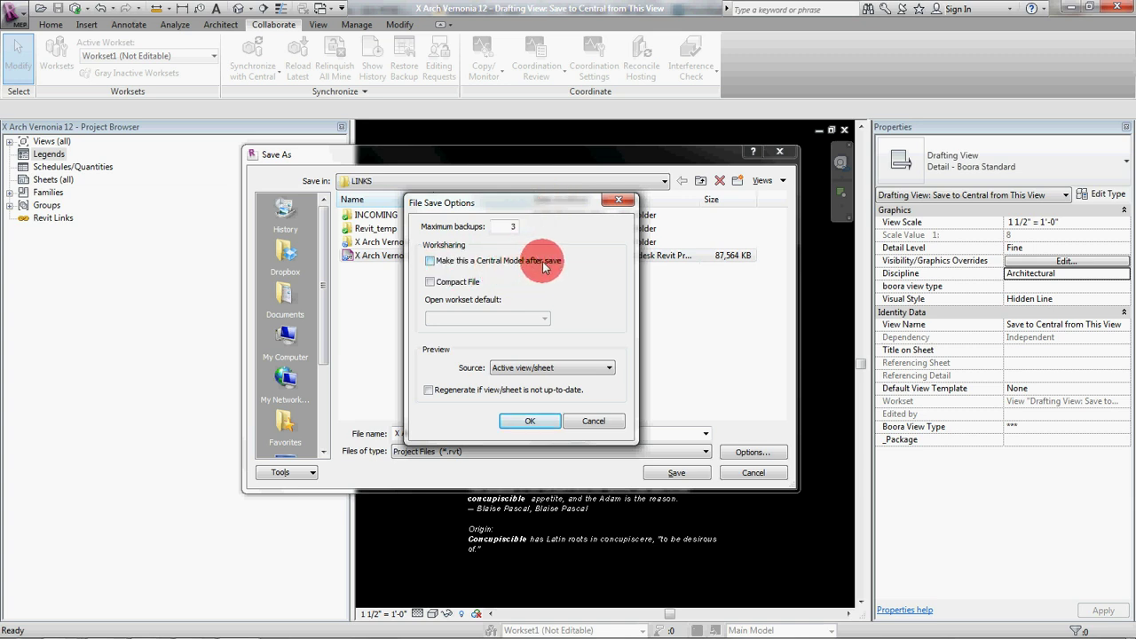
pyautogui.click(432, 282)
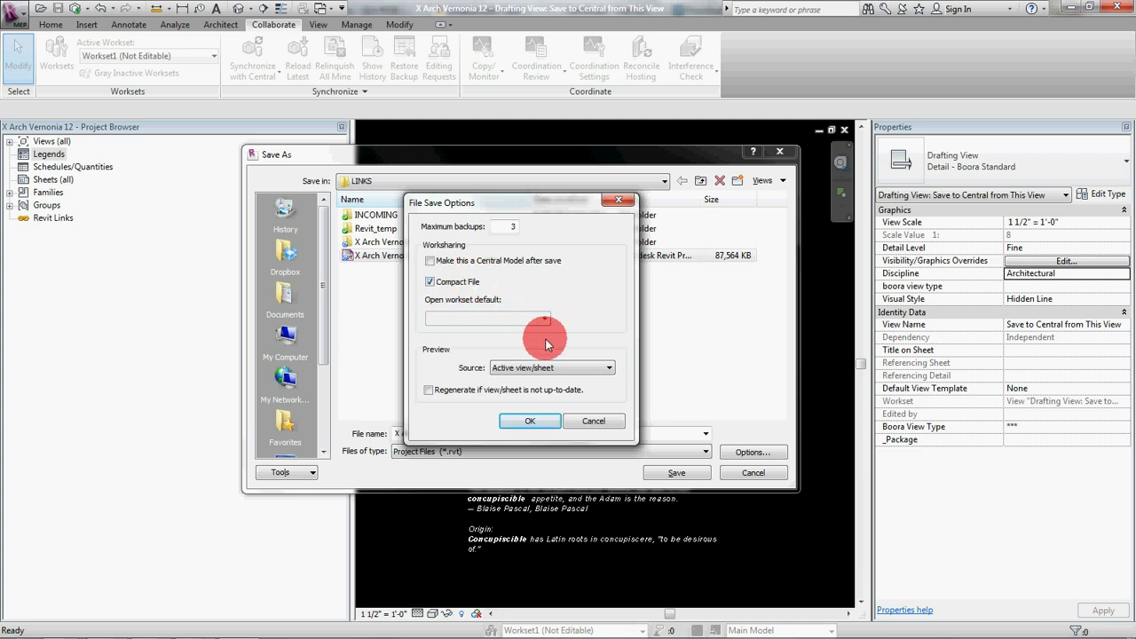
pyautogui.click(530, 419)
pyautogui.click(672, 474)
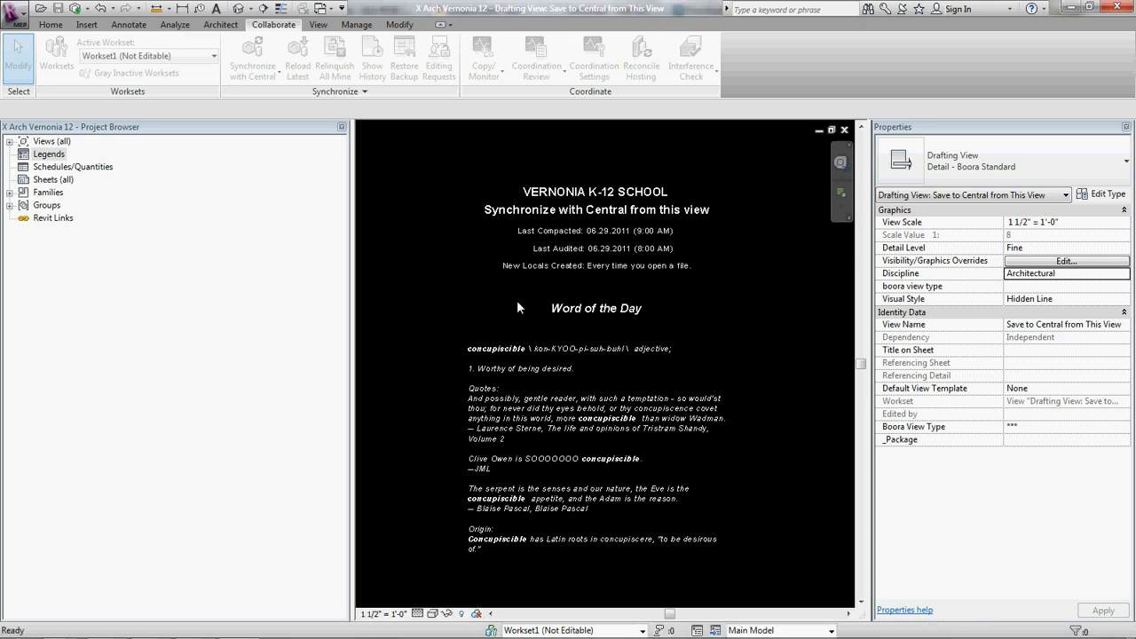
pyautogui.click(270, 433)
pyautogui.click(501, 110)
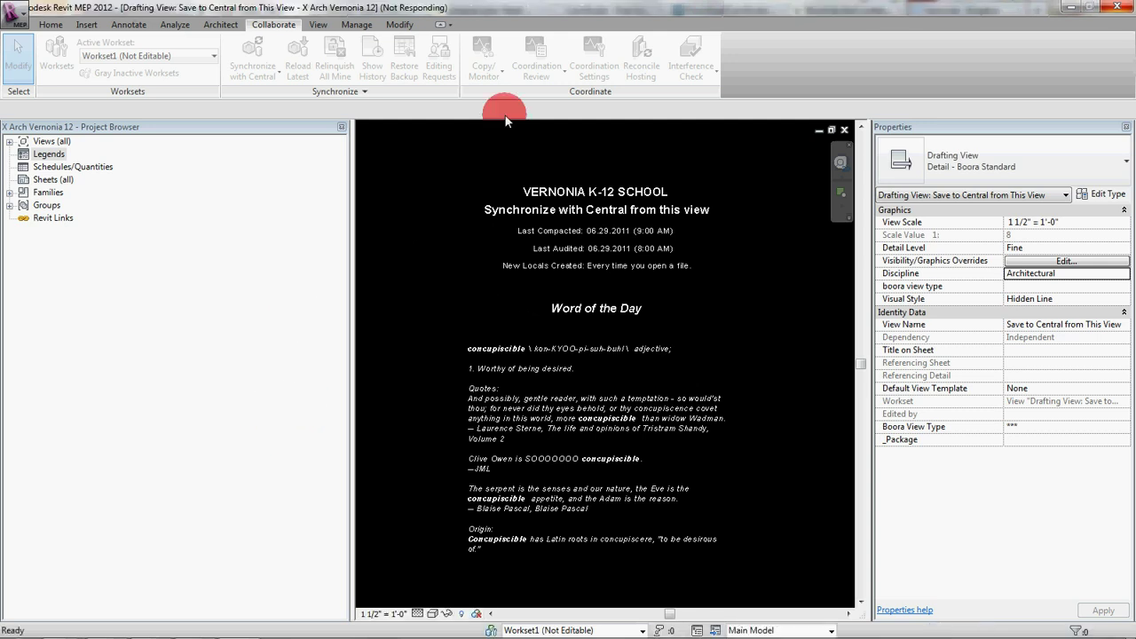
pyautogui.click(495, 358)
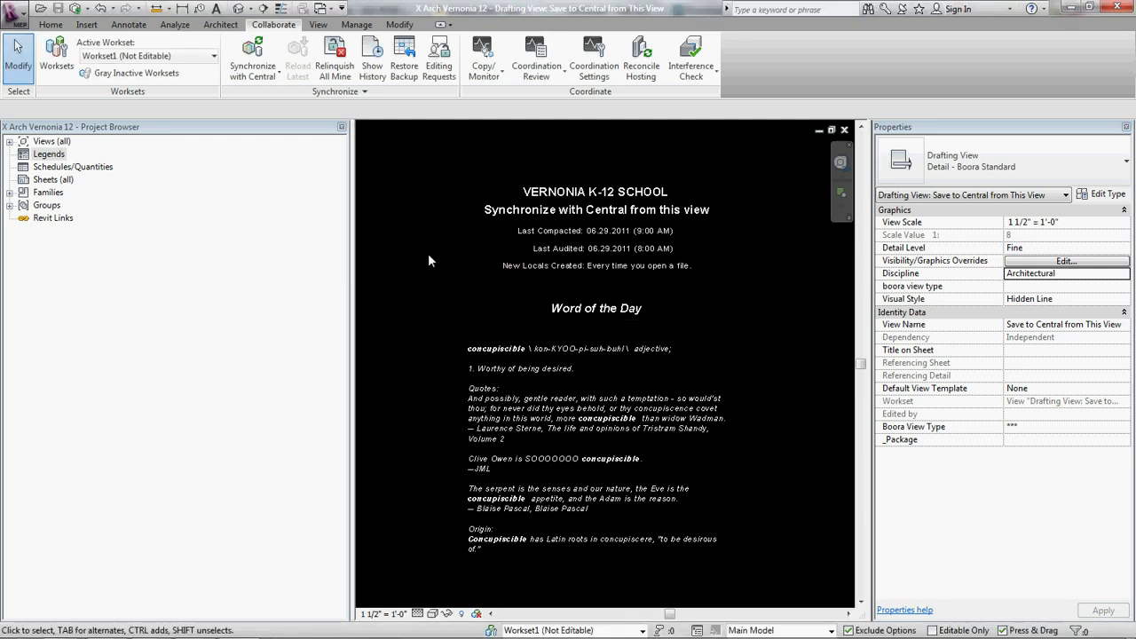
# Step: Close the drafting view and the X Arch Vernonia 12 project, leaving Revit MEP on Recent Files
pyautogui.click(844, 130)
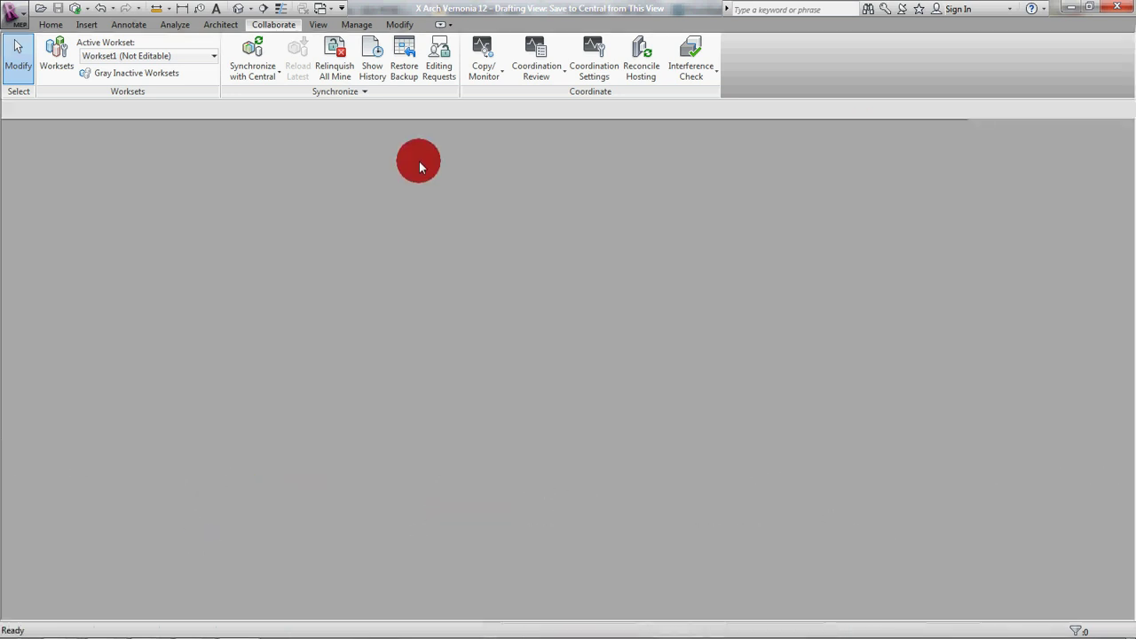
pyautogui.click(420, 165)
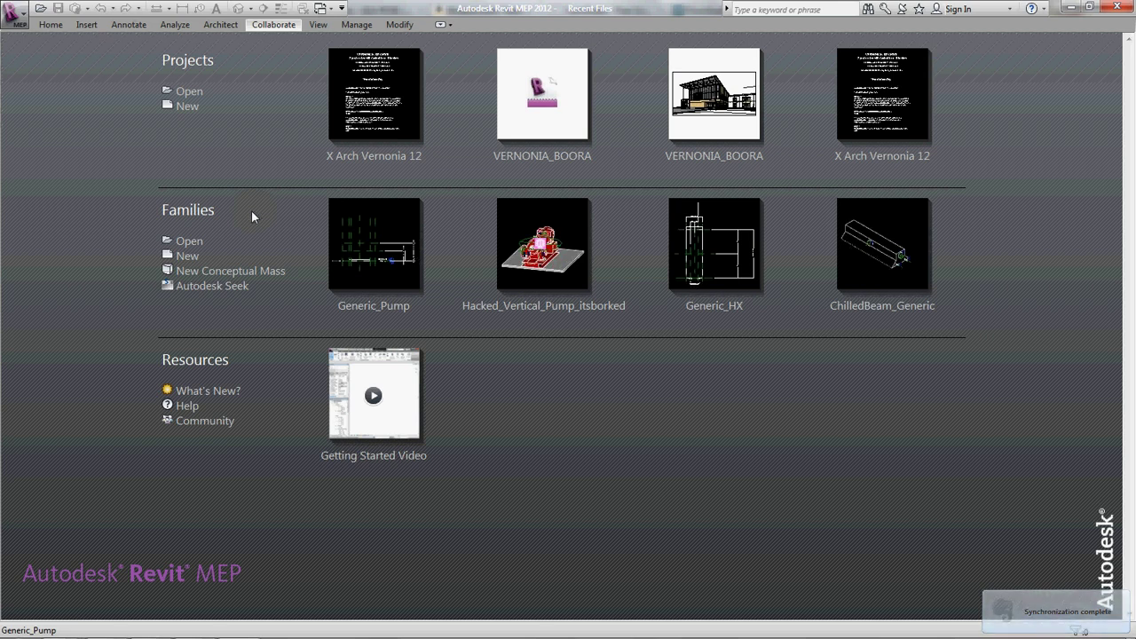
pyautogui.click(360, 25)
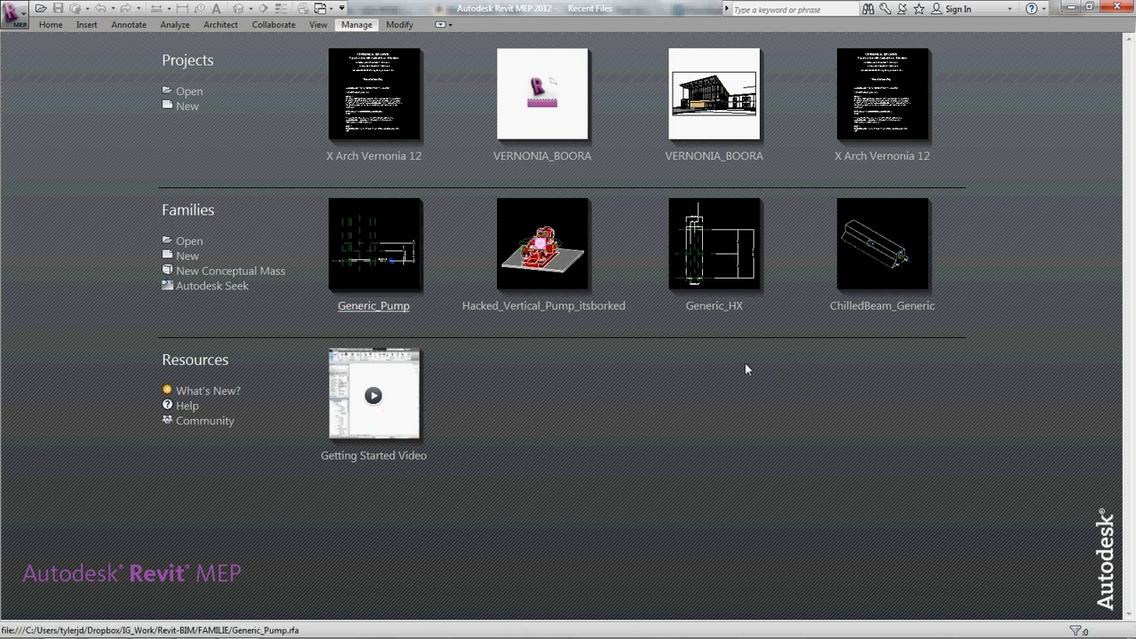
pyautogui.click(372, 436)
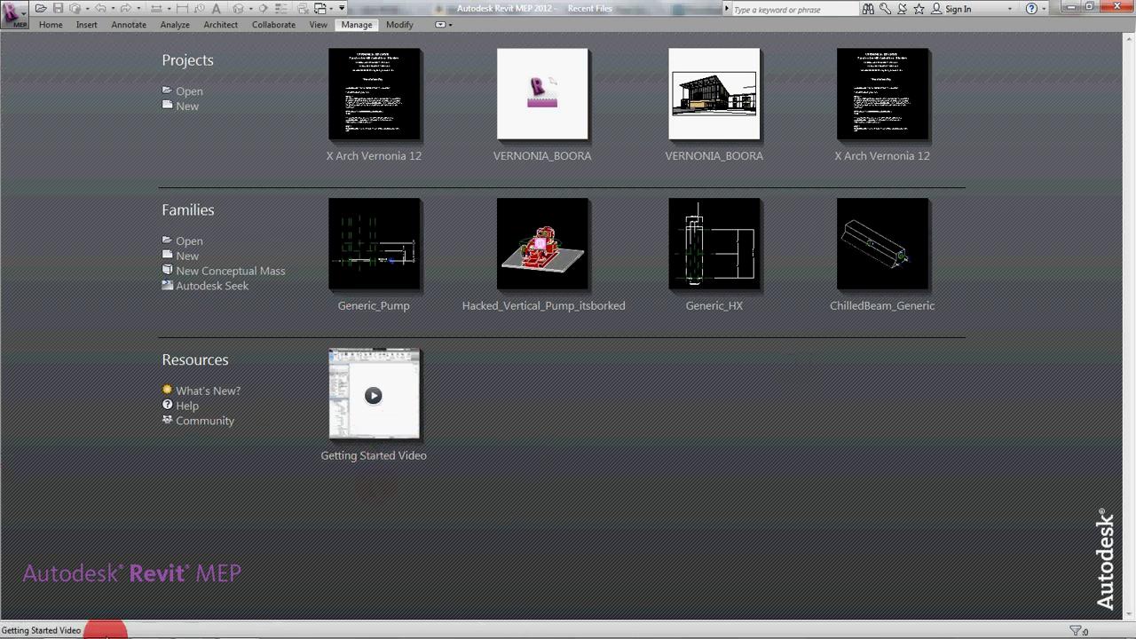
# Step: In the Vernonia folder window, browse DRAWINGS > REVIT > LINKS > INCOMING to see the original VERNONIA_BOORA file's size
pyautogui.moveTo(132, 630)
pyautogui.moveTo(60, 625)
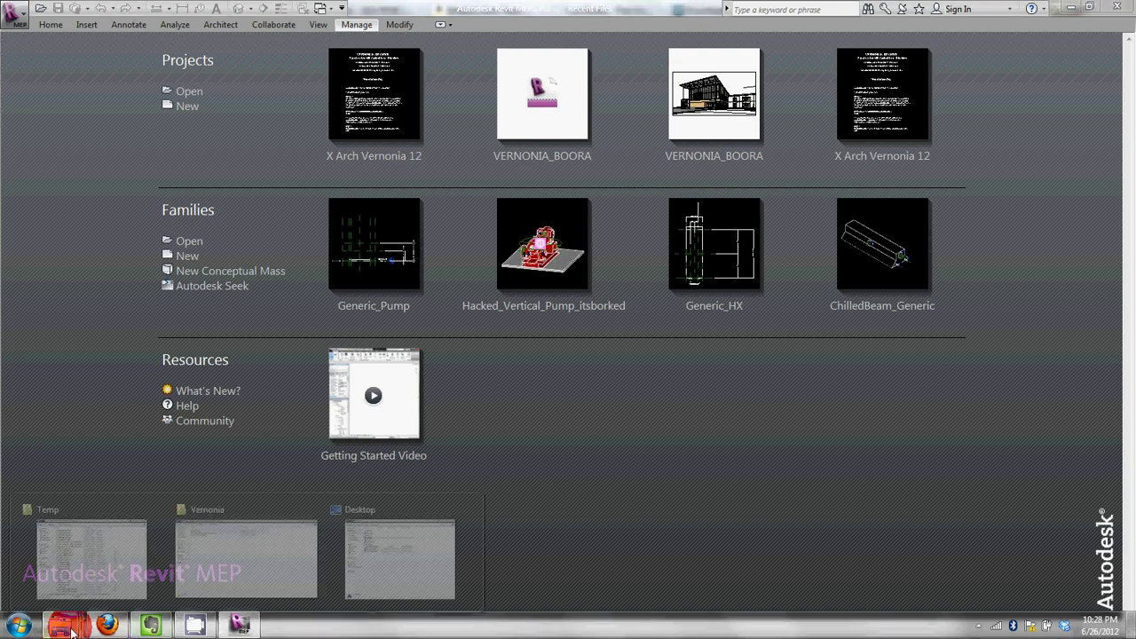
pyautogui.click(238, 559)
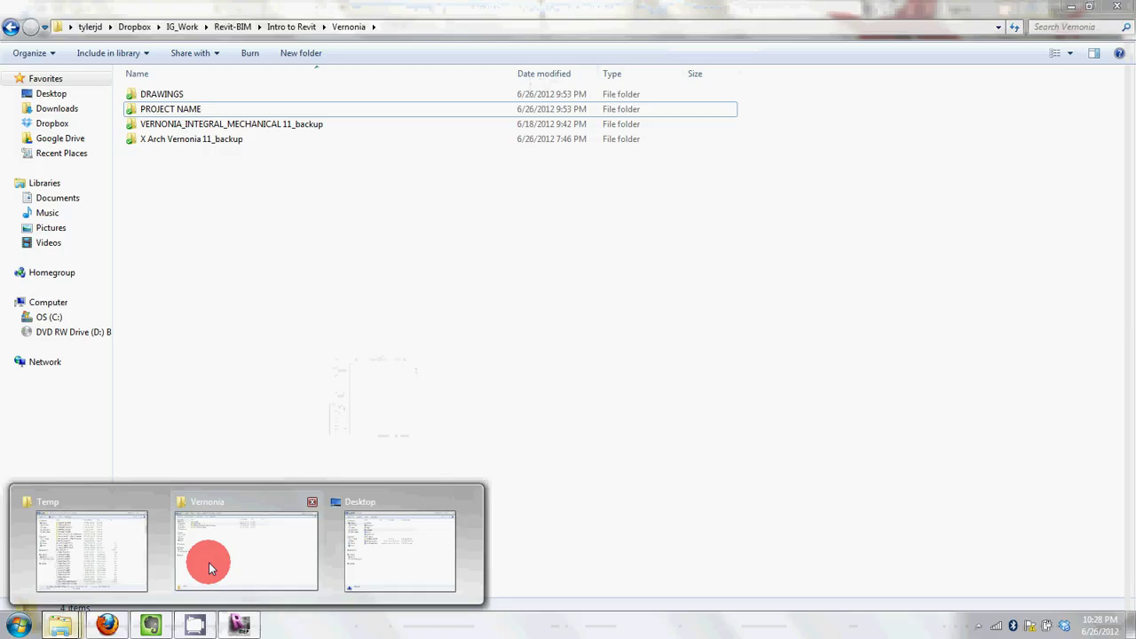
pyautogui.click(86, 546)
pyautogui.click(237, 561)
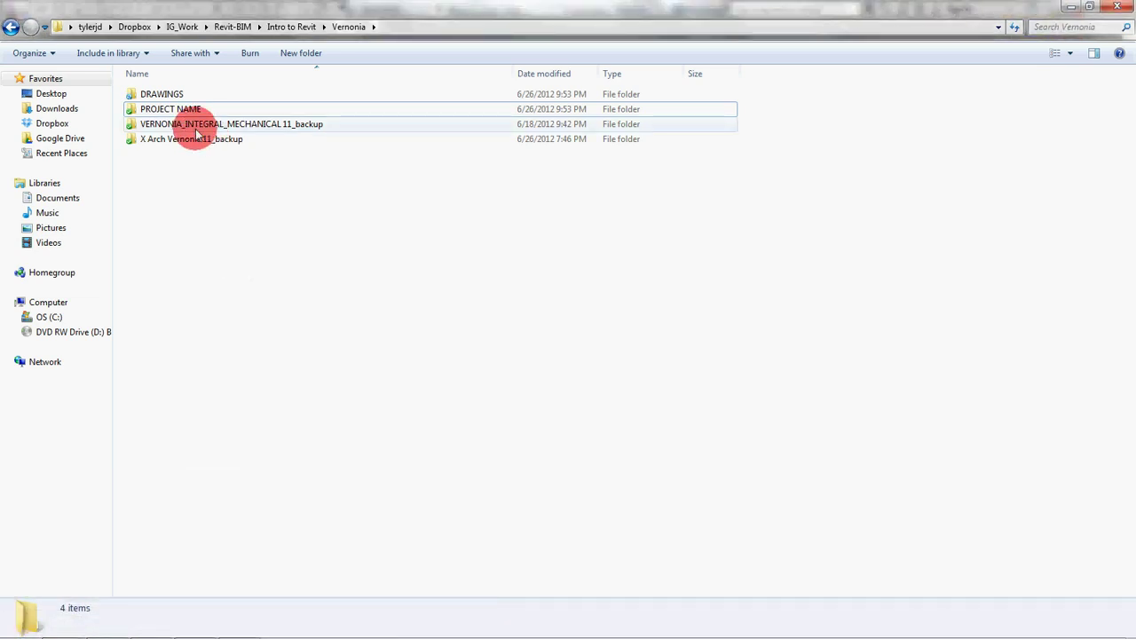
pyautogui.doubleClick(152, 94)
pyautogui.doubleClick(147, 94)
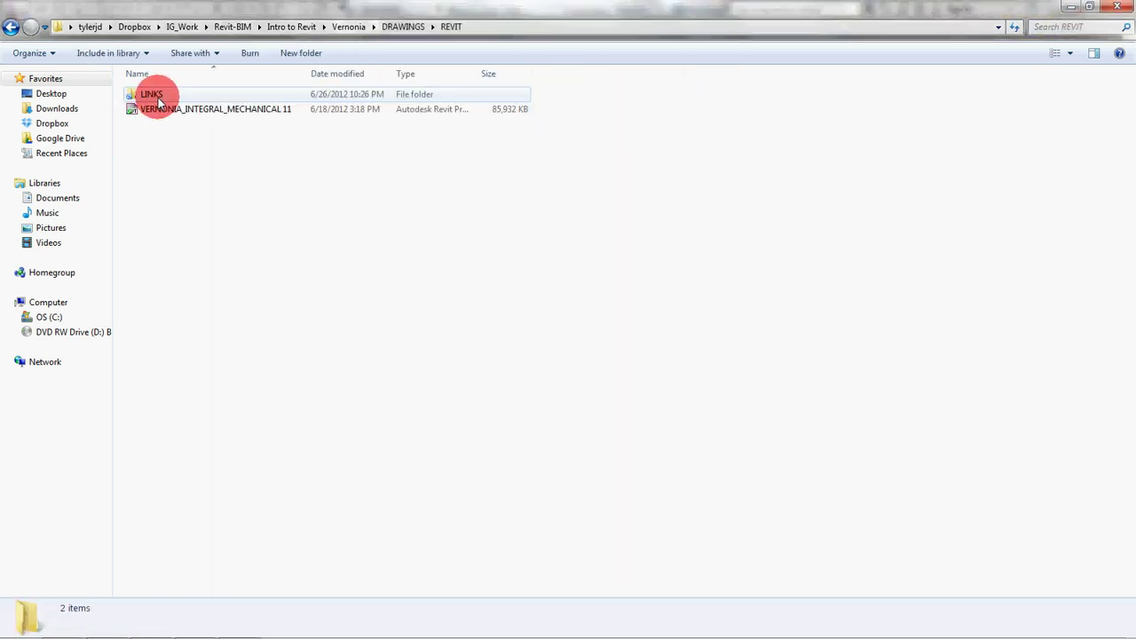
pyautogui.click(159, 95)
pyautogui.doubleClick(163, 98)
pyautogui.doubleClick(162, 96)
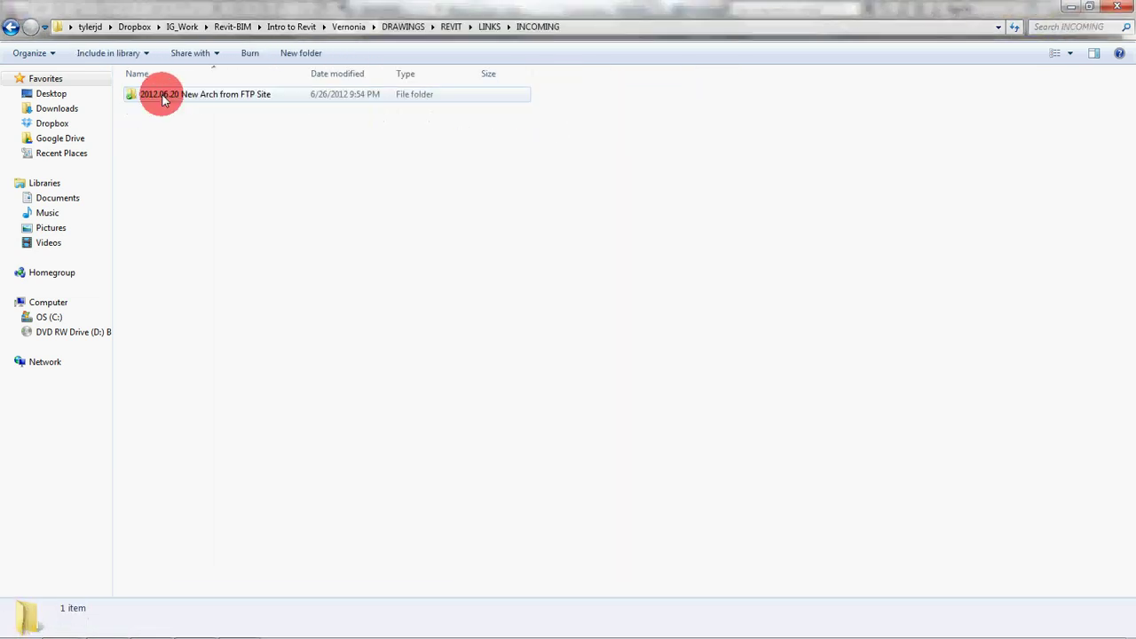
pyautogui.doubleClick(163, 96)
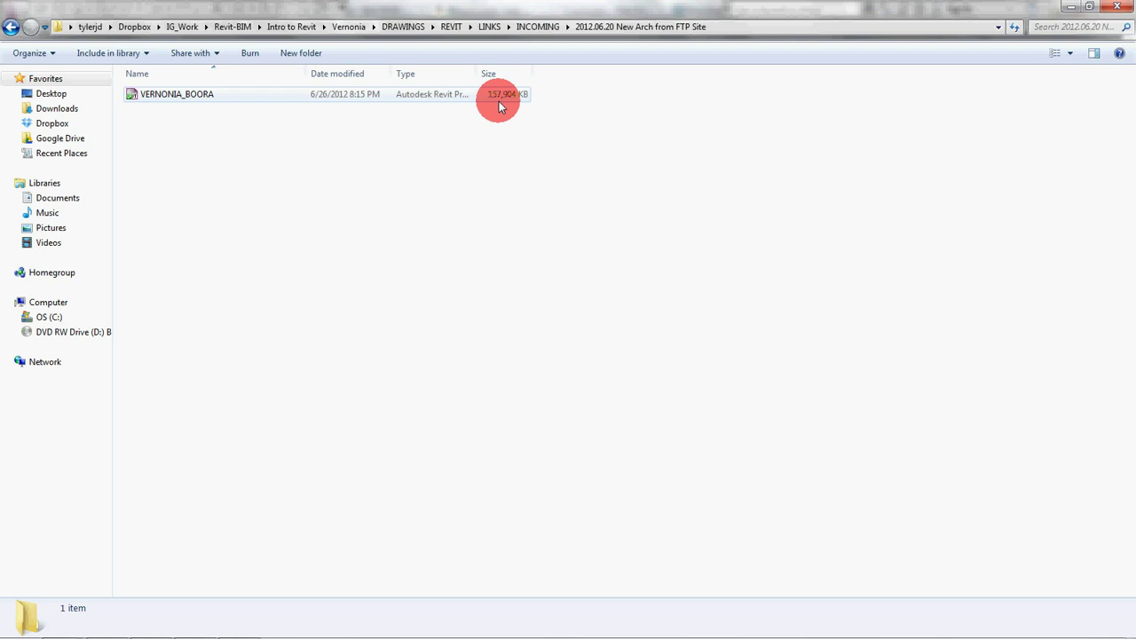
# Step: Back in LINKS, confirm X Arch Vernonia 12 is only 87,664 KB, much smaller than the original
pyautogui.click(490, 28)
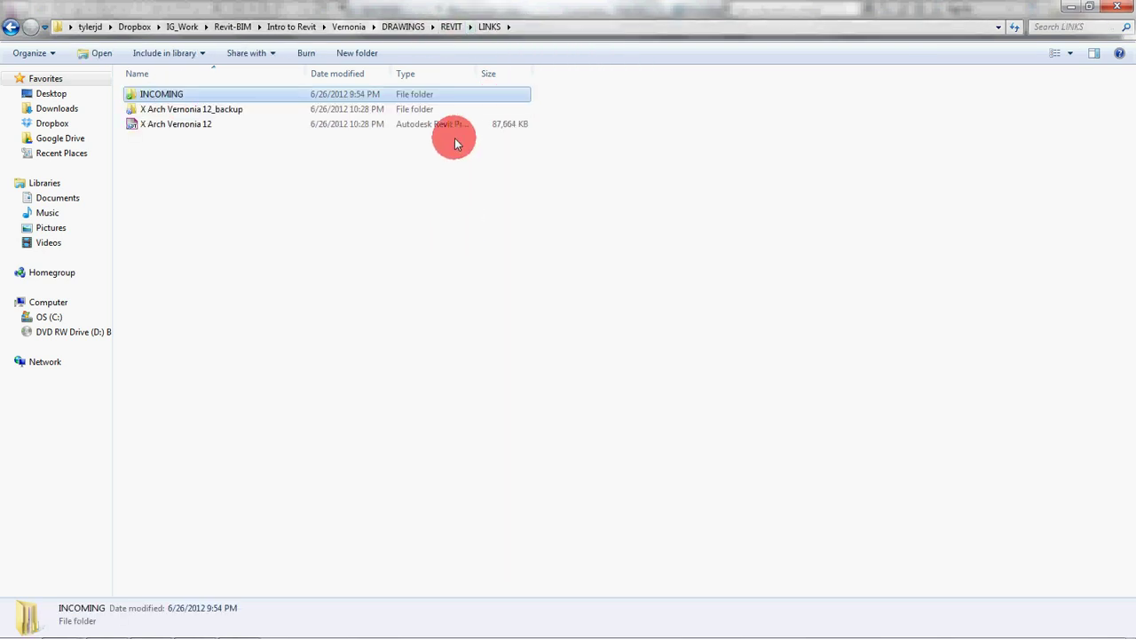
pyautogui.click(489, 126)
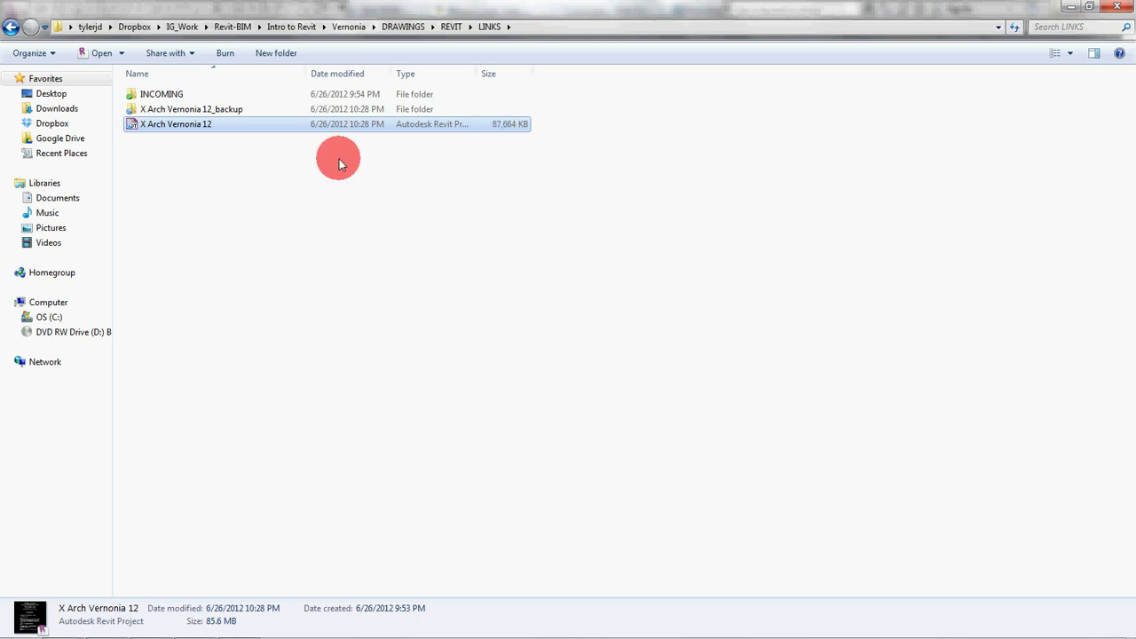
pyautogui.click(243, 172)
pyautogui.click(201, 125)
pyautogui.click(505, 182)
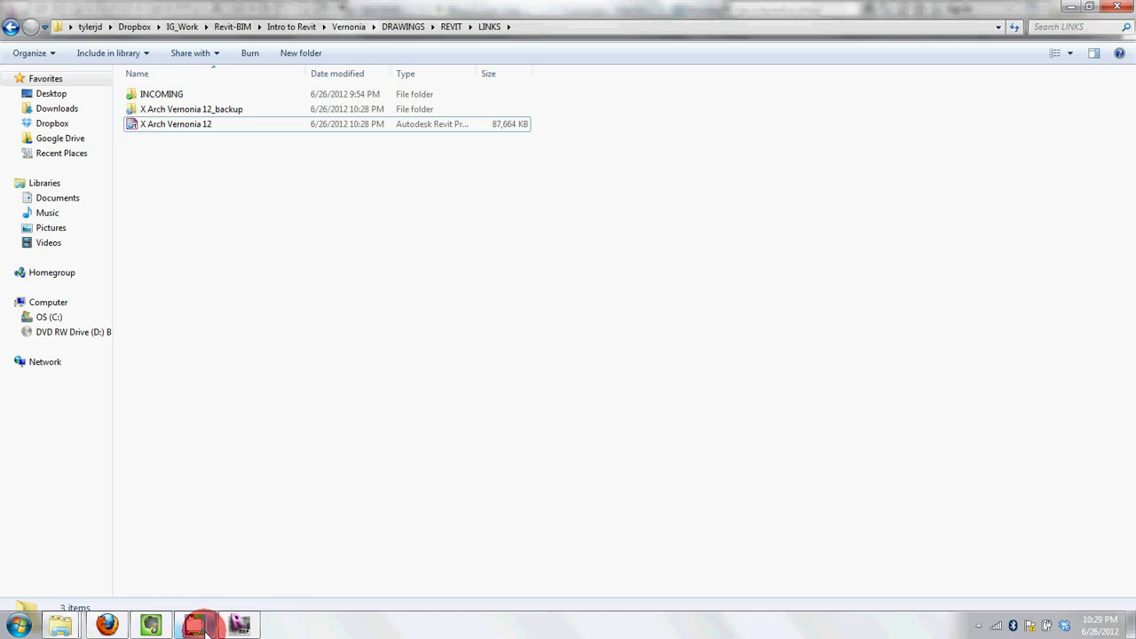
pyautogui.click(234, 625)
pyautogui.click(977, 626)
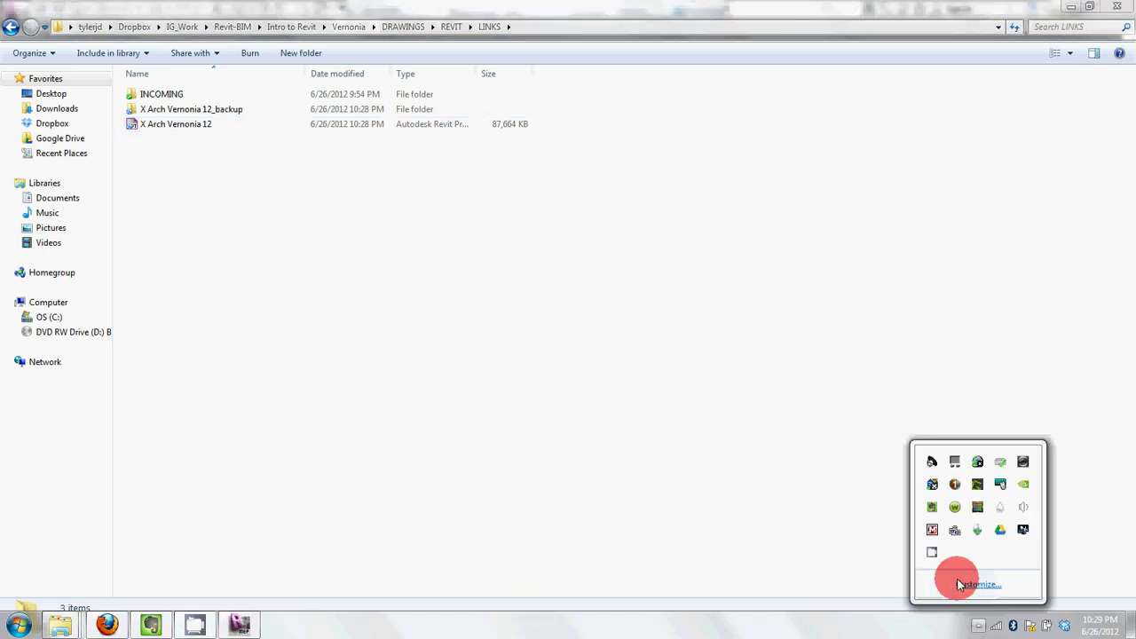